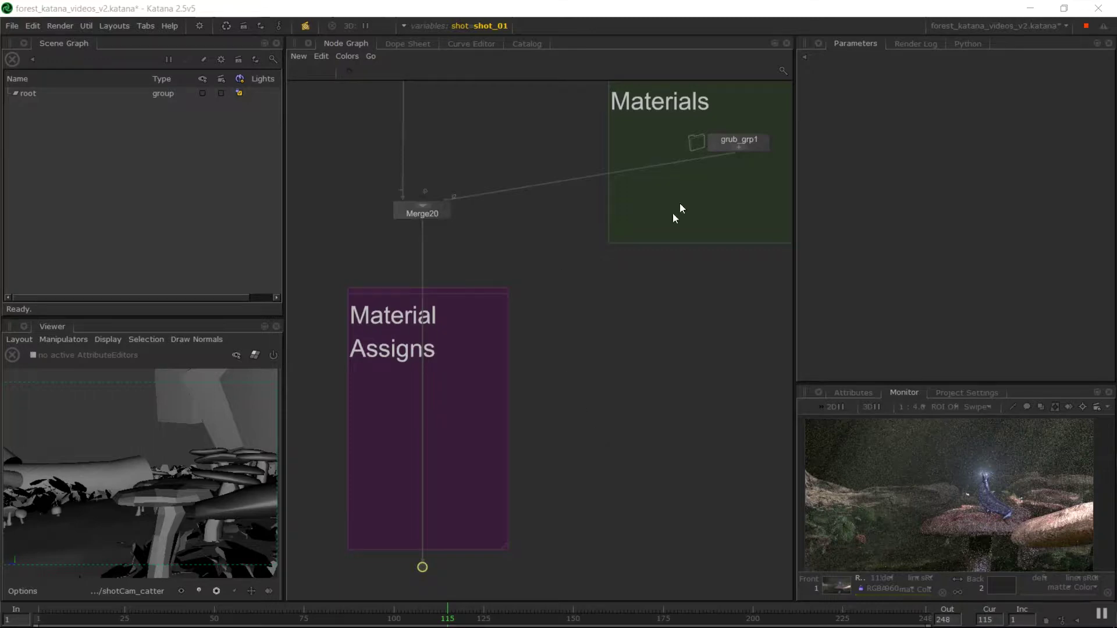
- Create a MaterialAssign node via the 'mat' node search and drop it on the Merge20 wire
{"action": "key", "text": "Tab"}
{"action": "type", "text": "mat"}
{"action": "key", "text": "Up"}
{"action": "key", "text": "Return"}
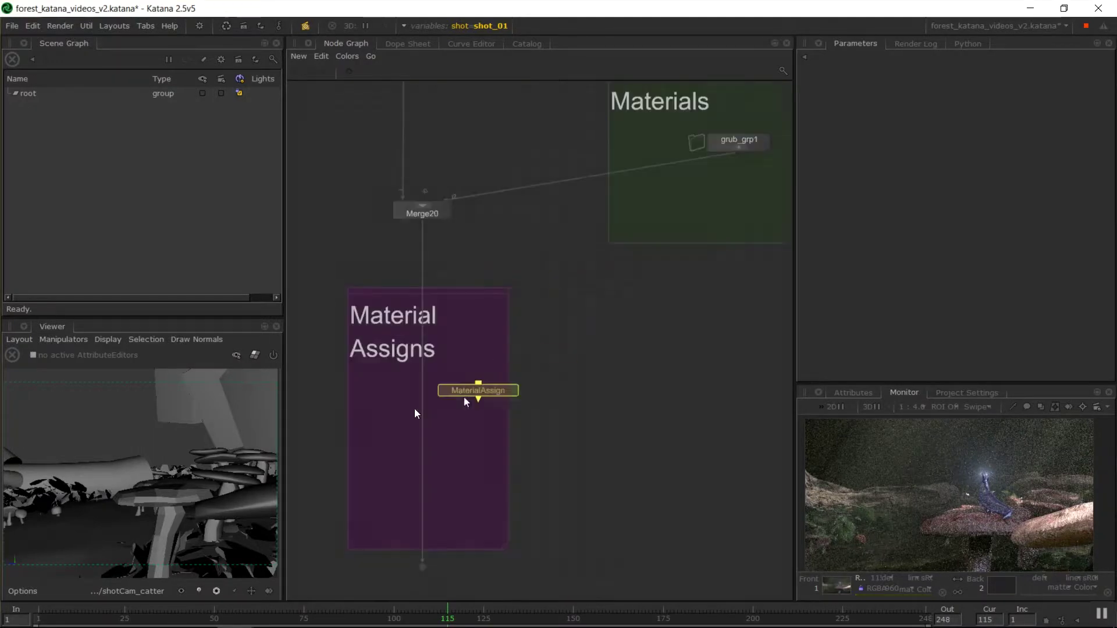
{"action": "left_click", "coordinate": [424, 399]}
- Edit the MaterialAssign node, expand its CEL group, view the scene there and select grubShape
{"action": "left_click", "coordinate": [456, 400]}
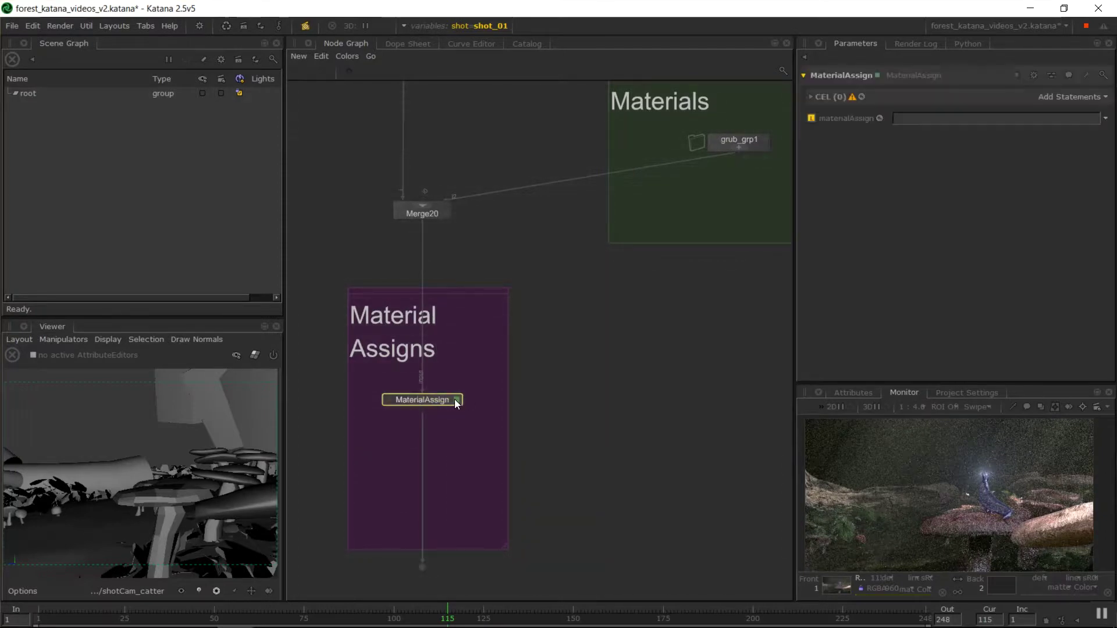
{"action": "left_click", "coordinate": [839, 102]}
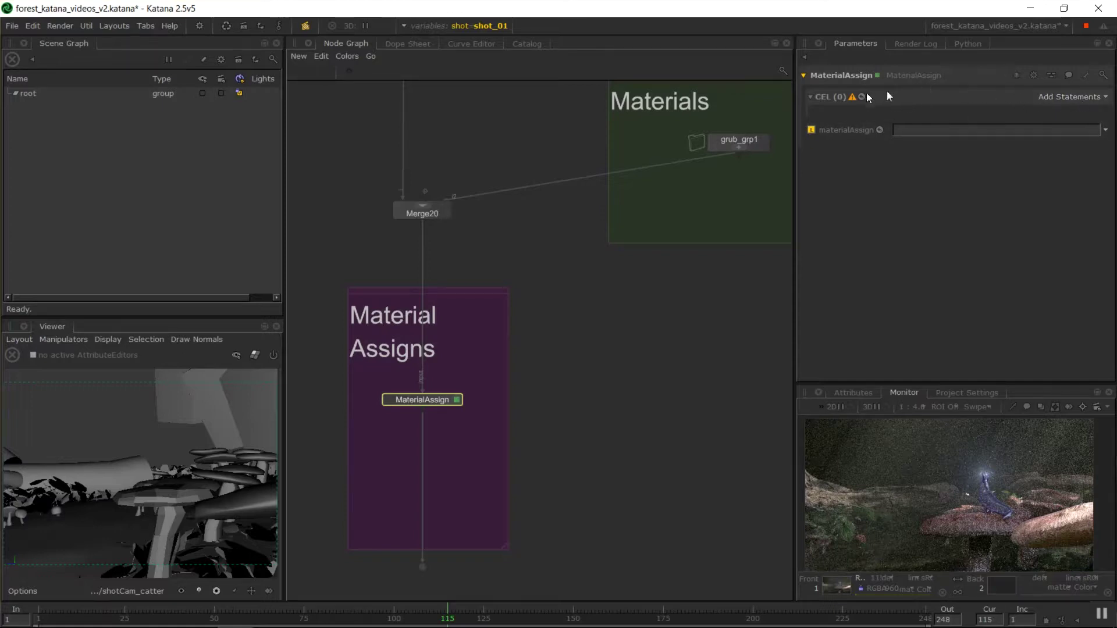
{"action": "key", "text": "v"}
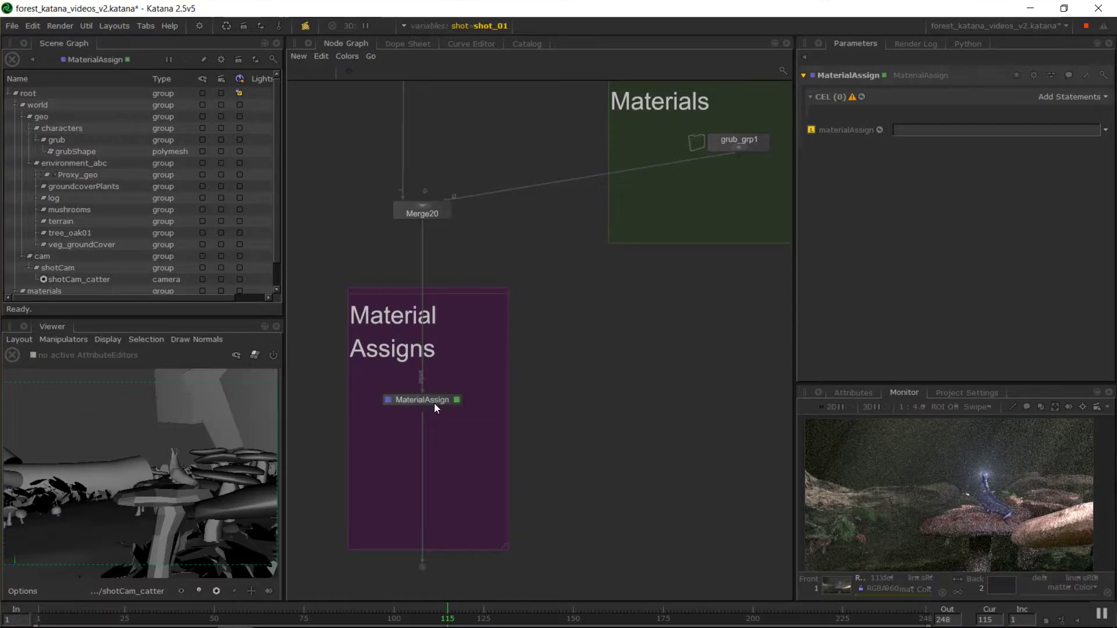
{"action": "scroll", "coordinate": [125, 267], "scroll_direction": "down", "scroll_amount": 1}
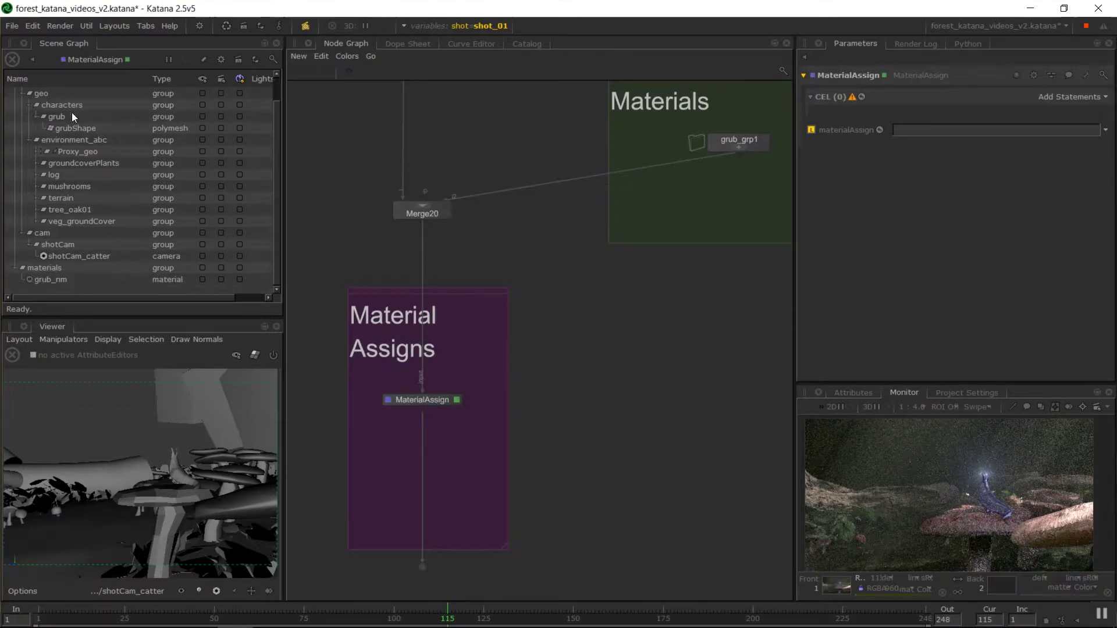
{"action": "left_click", "coordinate": [68, 128]}
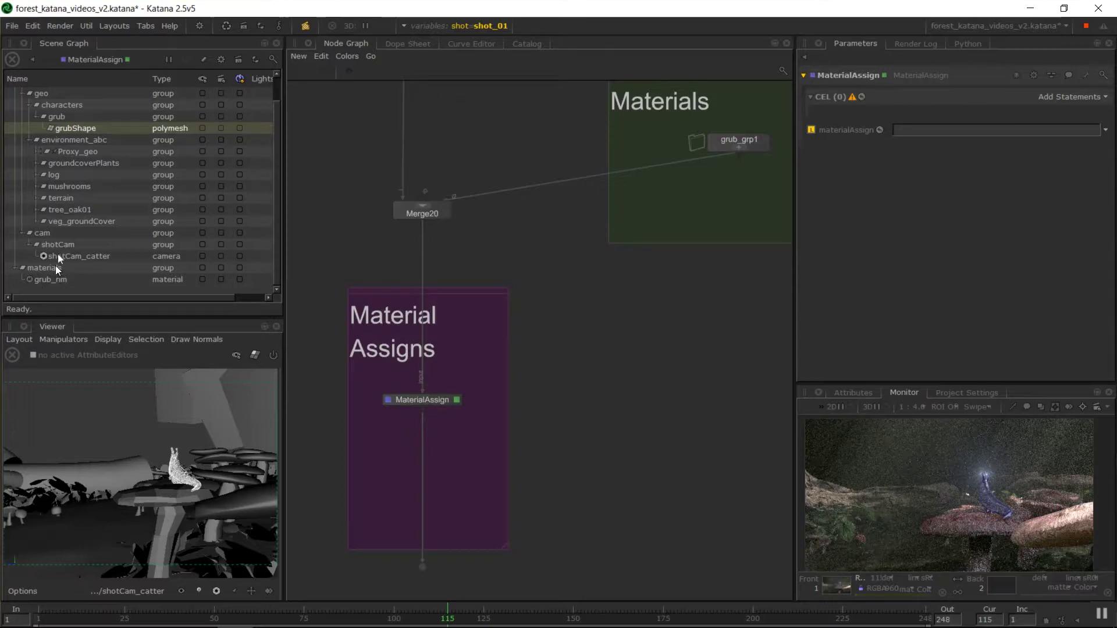
- Drag the grub_nm material from the Scene Graph into the materialAssign field
{"action": "left_click_drag", "start_coordinate": [49, 282], "coordinate": [957, 128]}
{"action": "left_click_drag", "start_coordinate": [73, 278], "coordinate": [51, 282]}
{"action": "left_click_drag", "start_coordinate": [127, 273], "coordinate": [893, 196]}
{"action": "left_click_drag", "start_coordinate": [864, 135], "coordinate": [867, 127]}
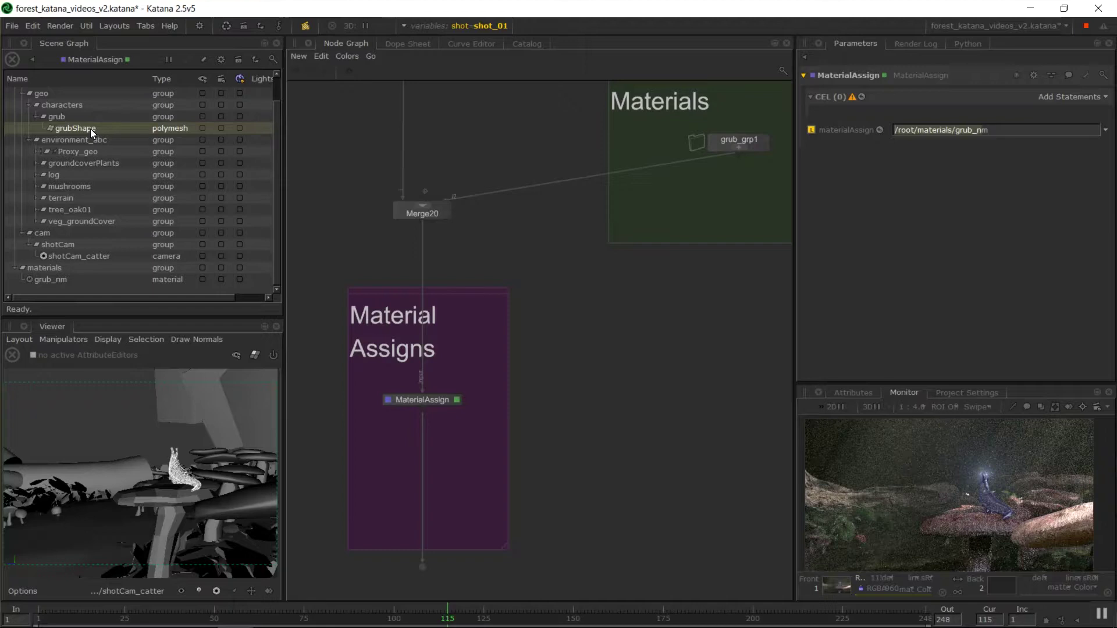
- Add the grubShape location as the MaterialAssign's CEL target path
{"action": "left_click_drag", "start_coordinate": [90, 128], "coordinate": [305, 121]}
{"action": "left_click_drag", "start_coordinate": [1047, 91], "coordinate": [1067, 96]}
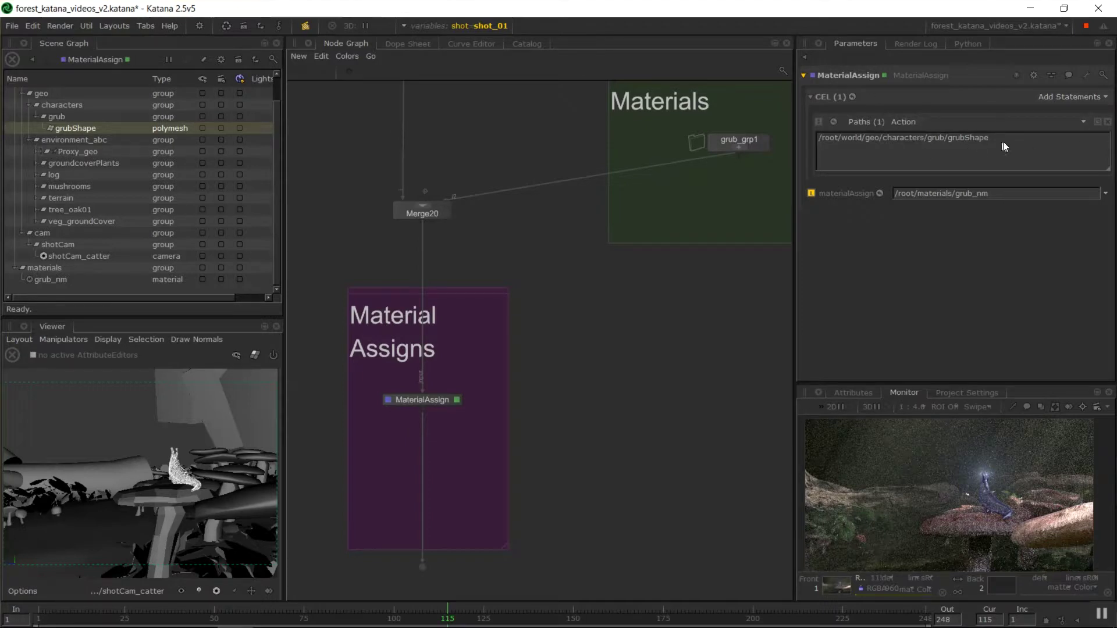
{"action": "left_click", "coordinate": [1081, 97]}
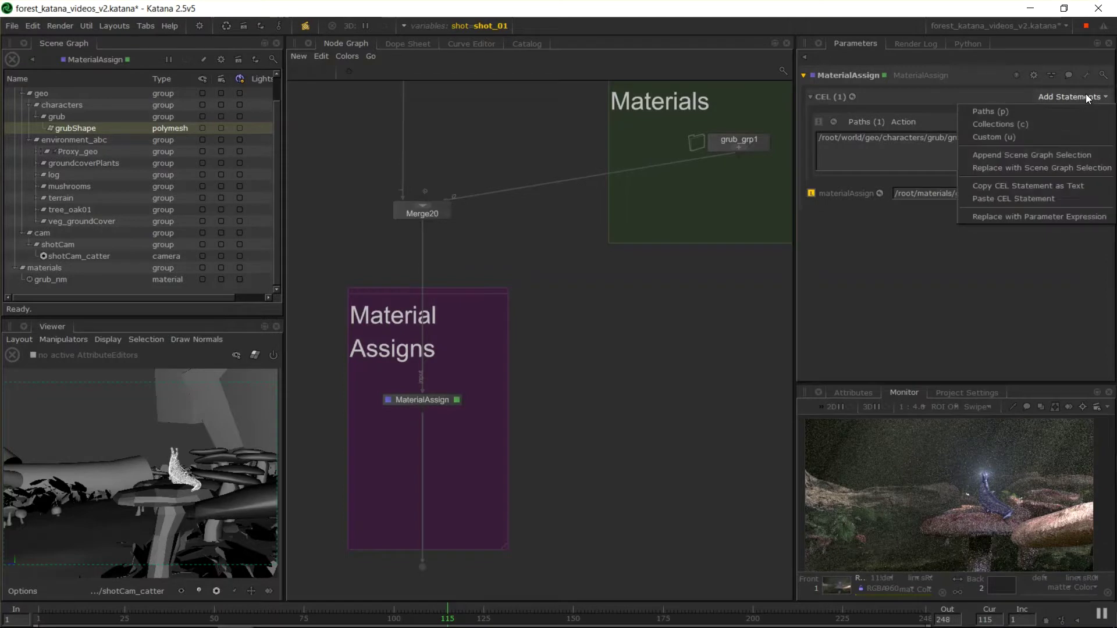
{"action": "left_click", "coordinate": [1003, 107]}
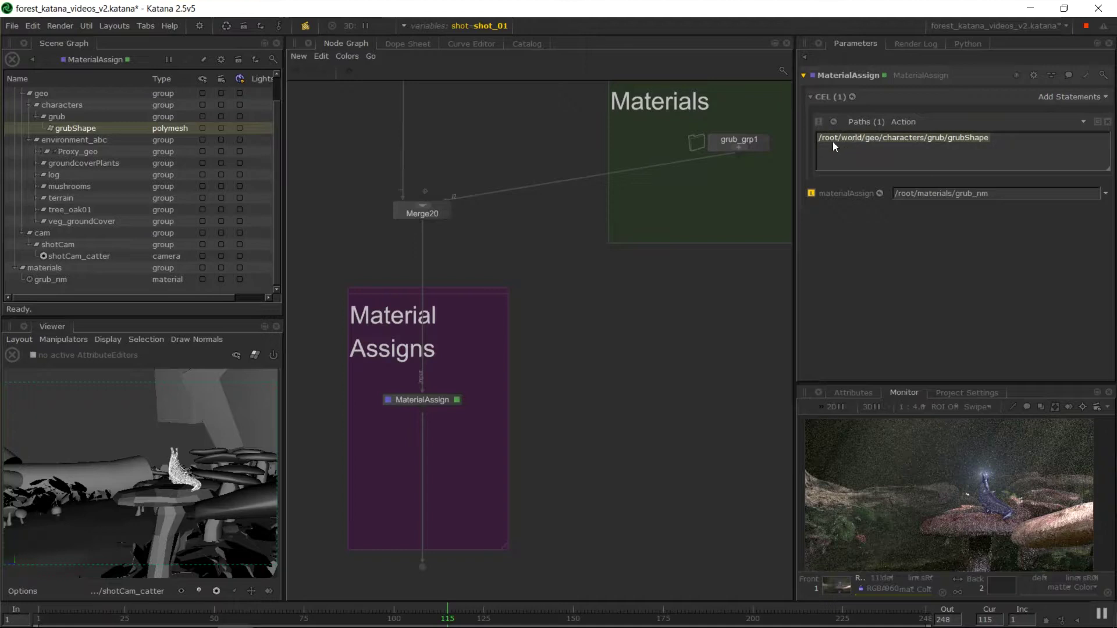
{"action": "left_click", "coordinate": [1072, 97]}
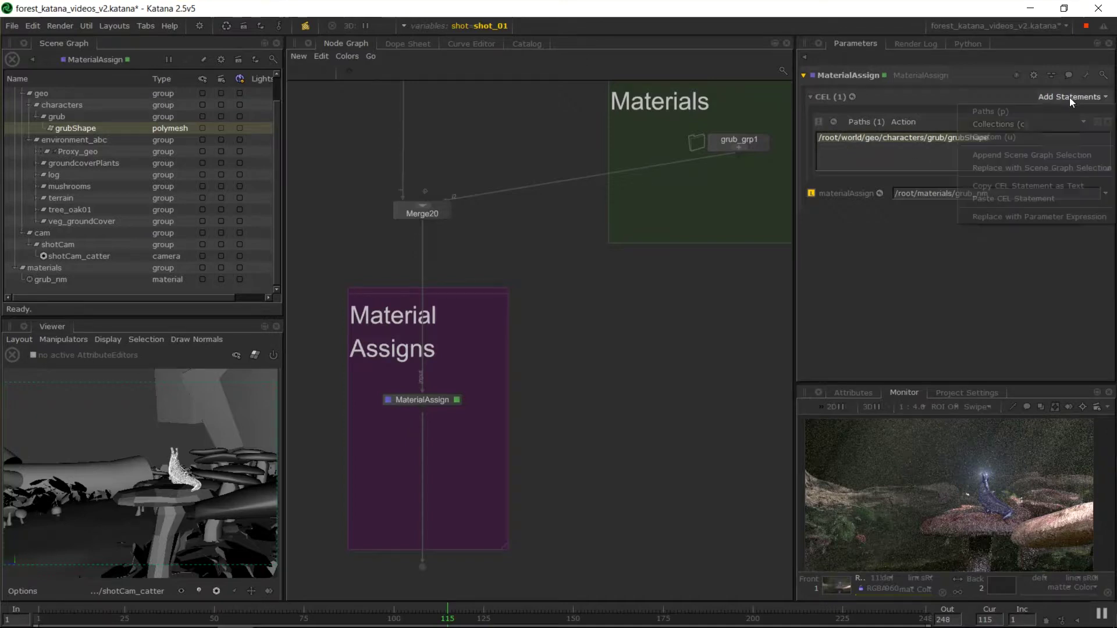
{"action": "left_click", "coordinate": [998, 124]}
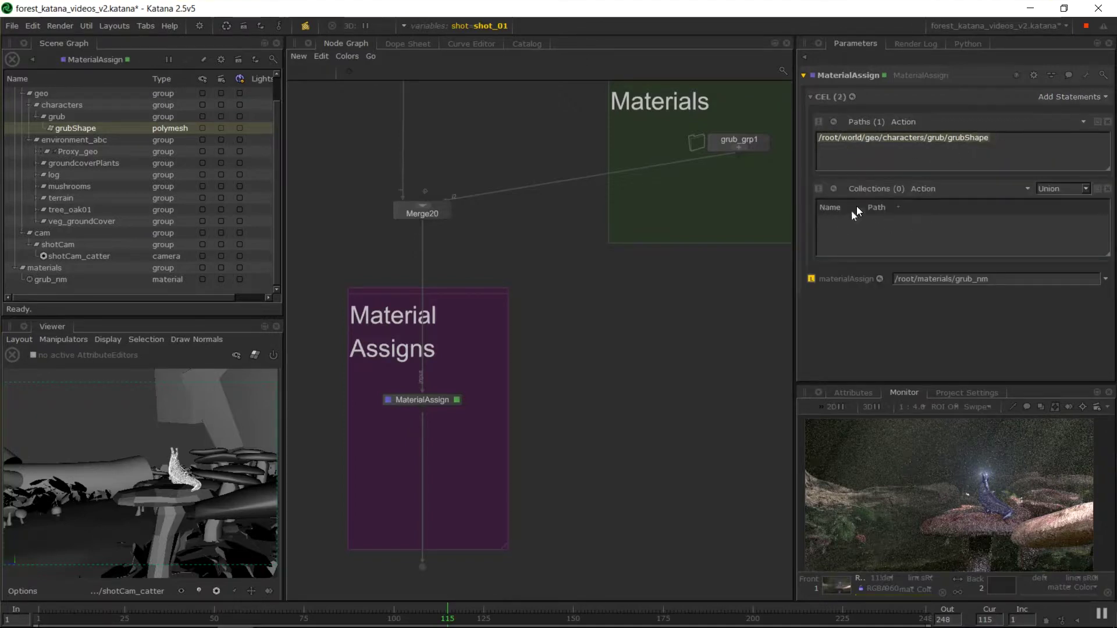
{"action": "left_click", "coordinate": [1098, 98]}
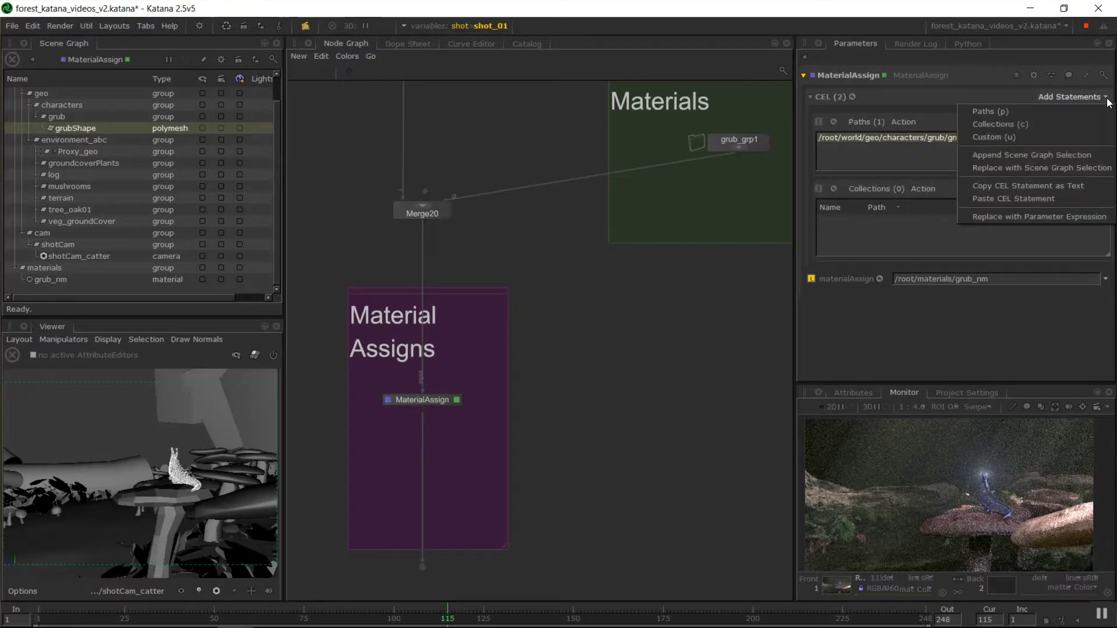
{"action": "left_click", "coordinate": [1009, 137]}
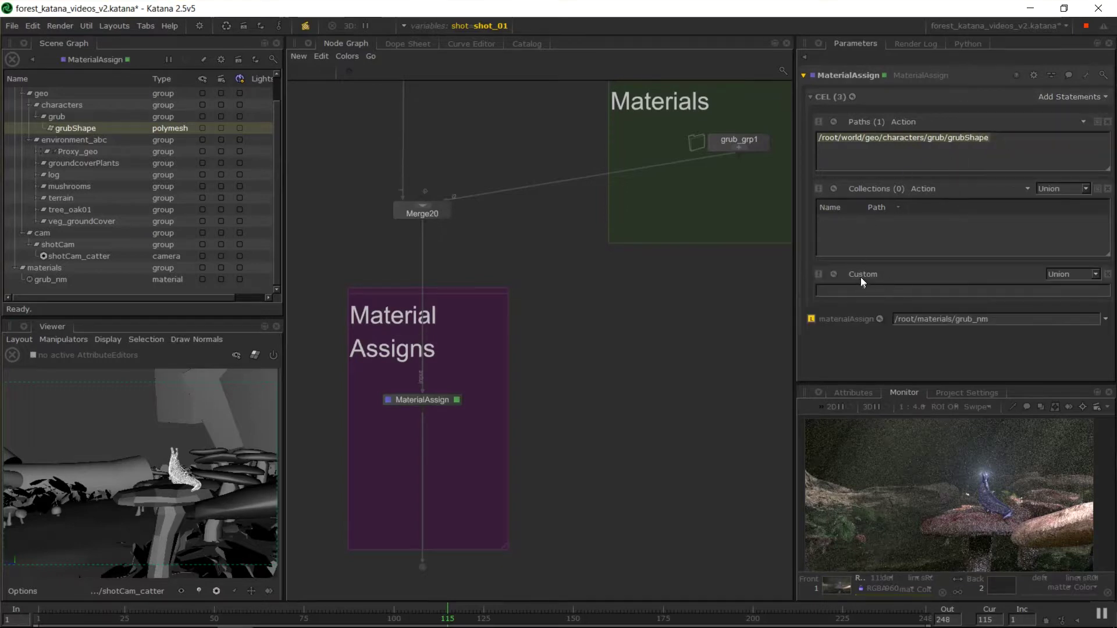
{"action": "left_click_drag", "start_coordinate": [819, 274], "coordinate": [834, 114]}
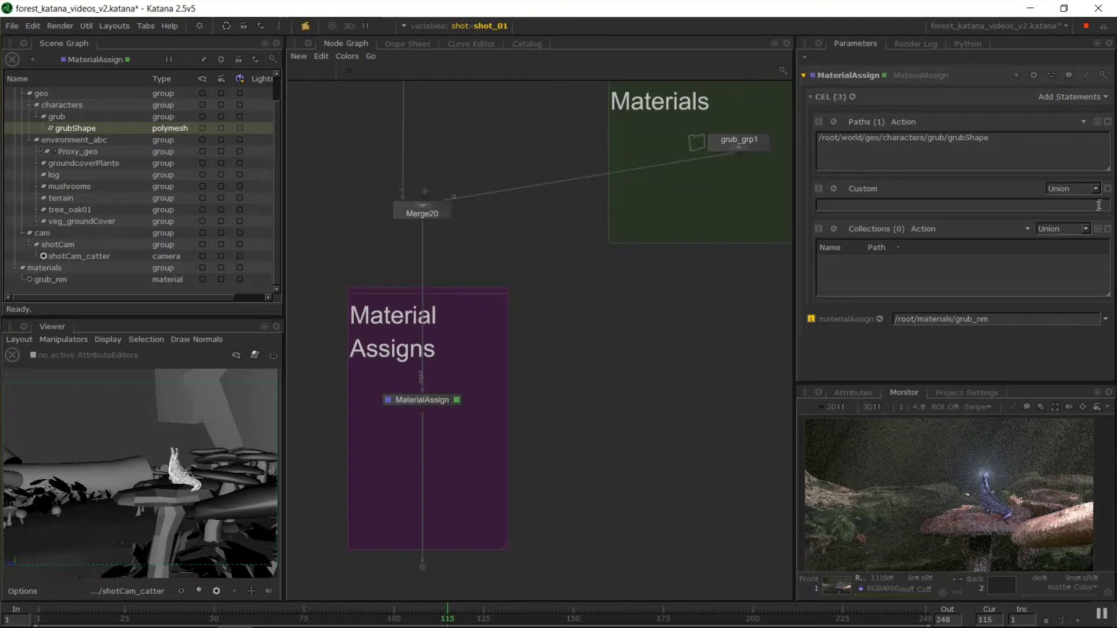
{"action": "left_click", "coordinate": [1109, 190]}
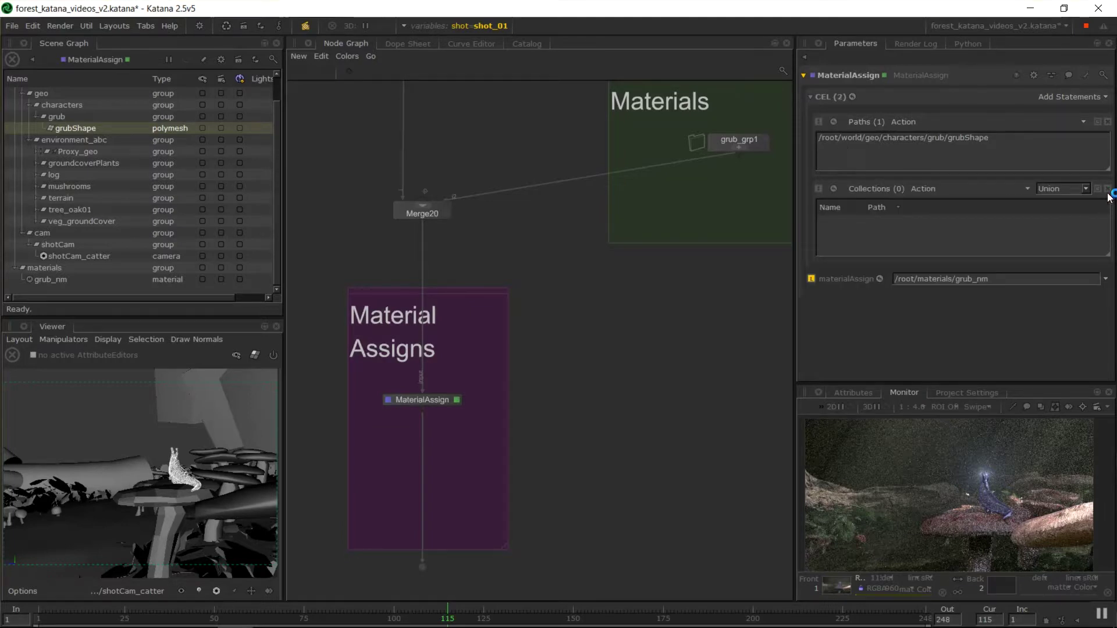
{"action": "left_click", "coordinate": [1109, 190]}
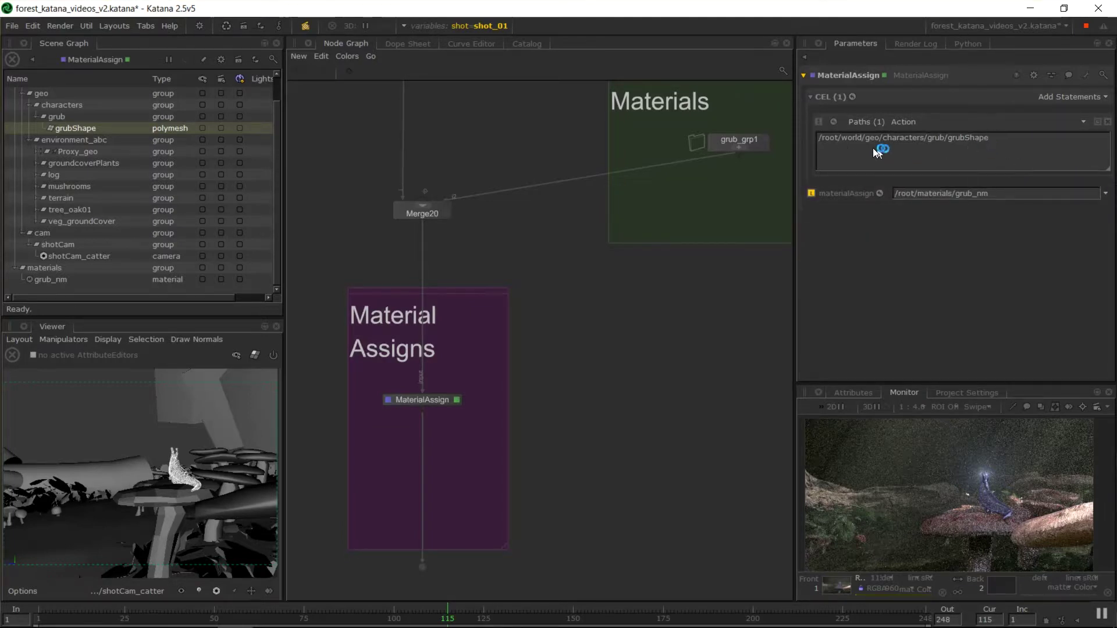
{"action": "triple_click", "coordinate": [828, 145]}
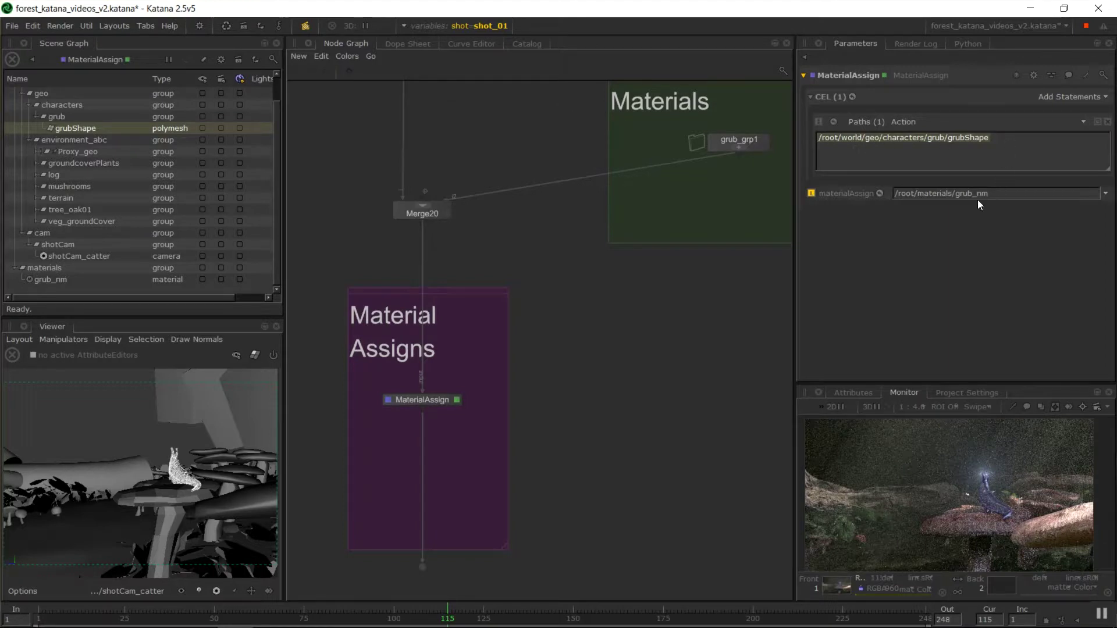
{"action": "left_click", "coordinate": [1018, 156]}
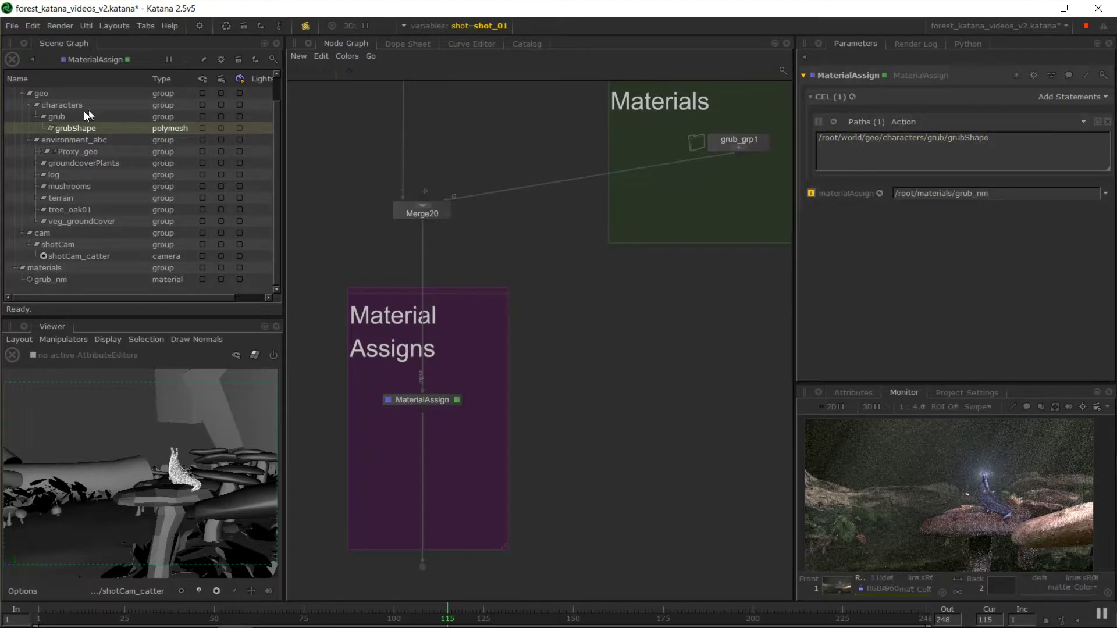
{"action": "left_click_drag", "start_coordinate": [62, 105], "coordinate": [956, 139]}
{"action": "key", "text": "Delete"}
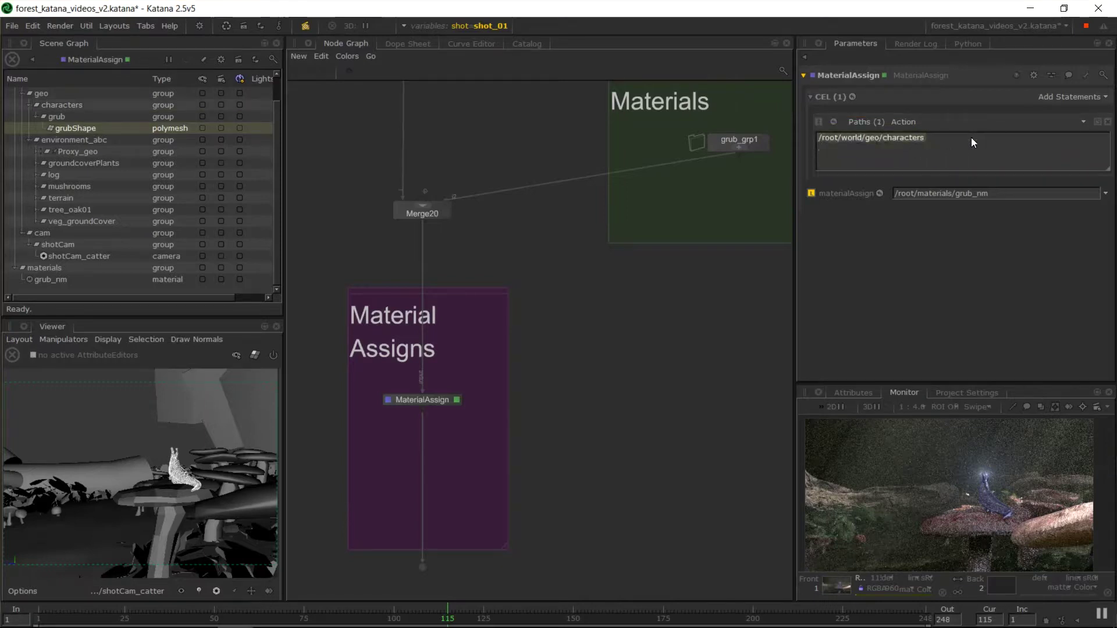
{"action": "left_click", "coordinate": [937, 138]}
{"action": "left_click", "coordinate": [927, 135]}
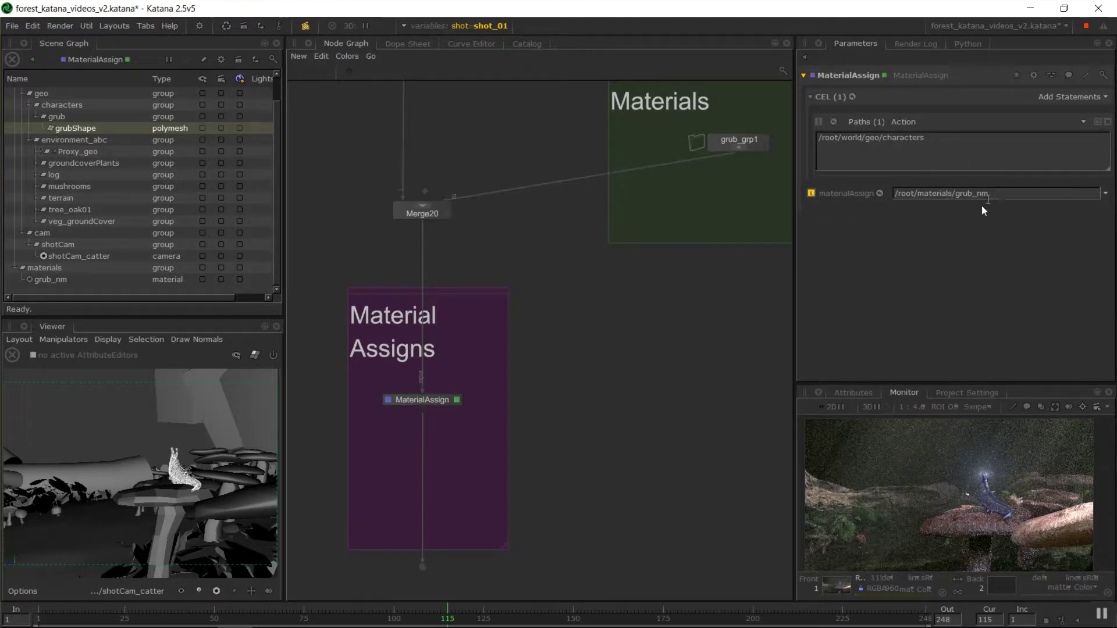
{"action": "left_click_drag", "start_coordinate": [65, 128], "coordinate": [916, 136]}
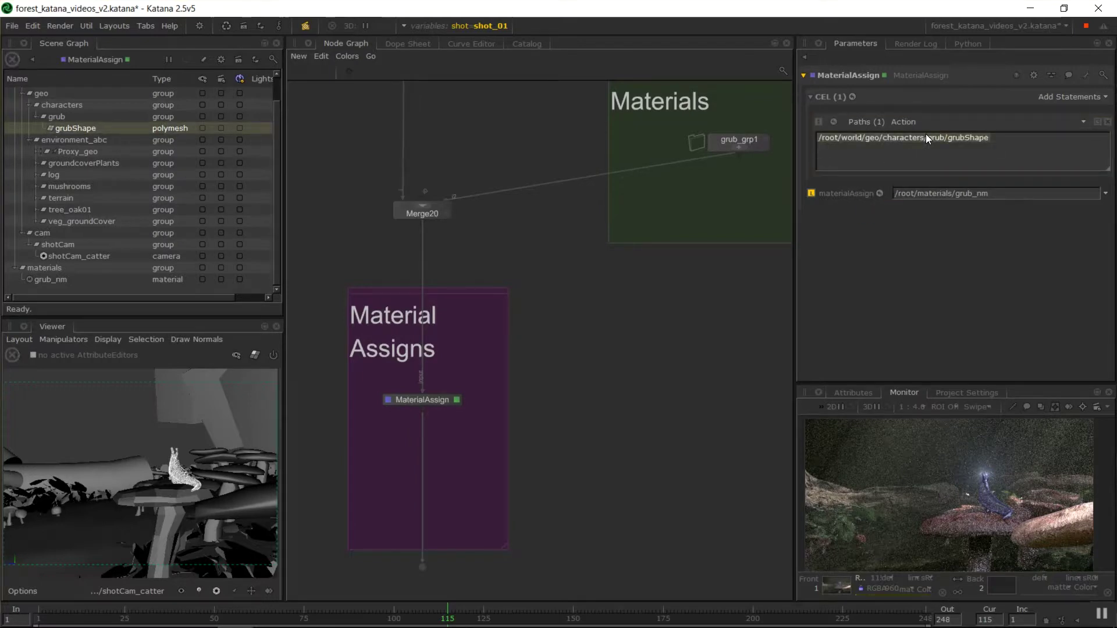
- Bring the char_in node's parameters up beside the MaterialAssign settings
{"action": "middle_click_drag", "start_coordinate": [636, 249], "coordinate": [649, 308]}
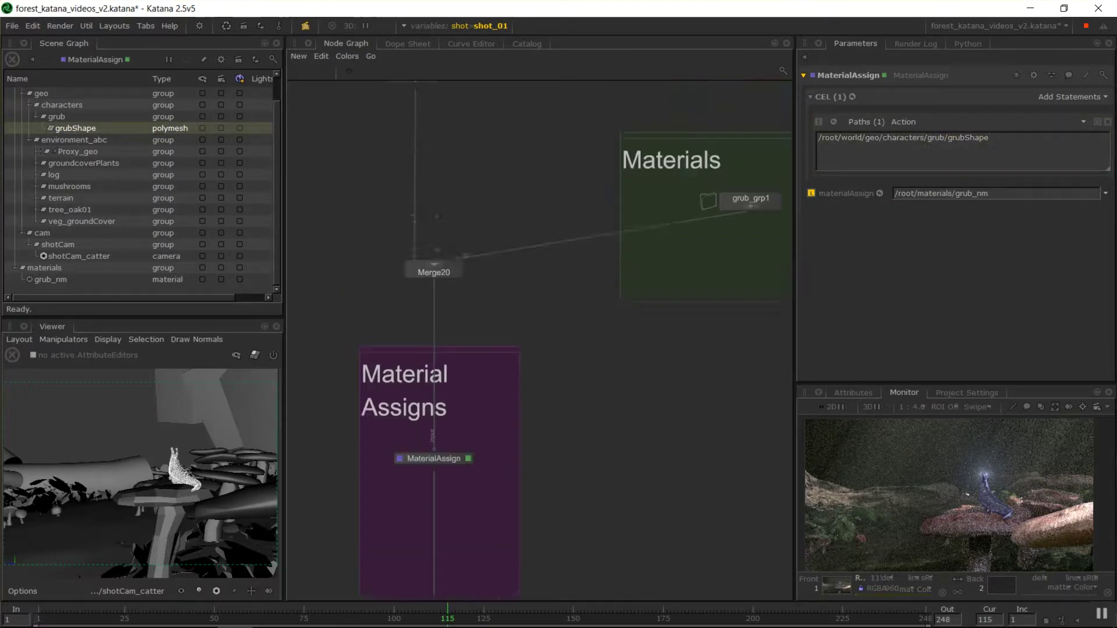
{"action": "middle_click_drag", "start_coordinate": [407, 174], "coordinate": [640, 472]}
{"action": "scroll", "coordinate": [509, 419], "scroll_direction": "up", "scroll_amount": 3}
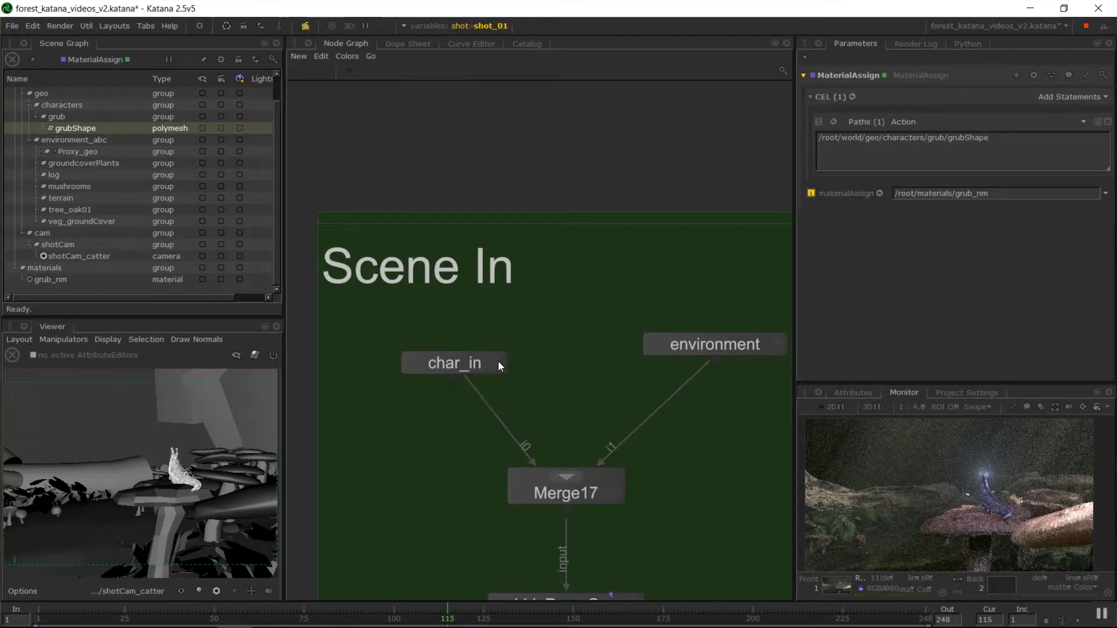
{"action": "left_click_drag", "start_coordinate": [453, 362], "coordinate": [977, 278]}
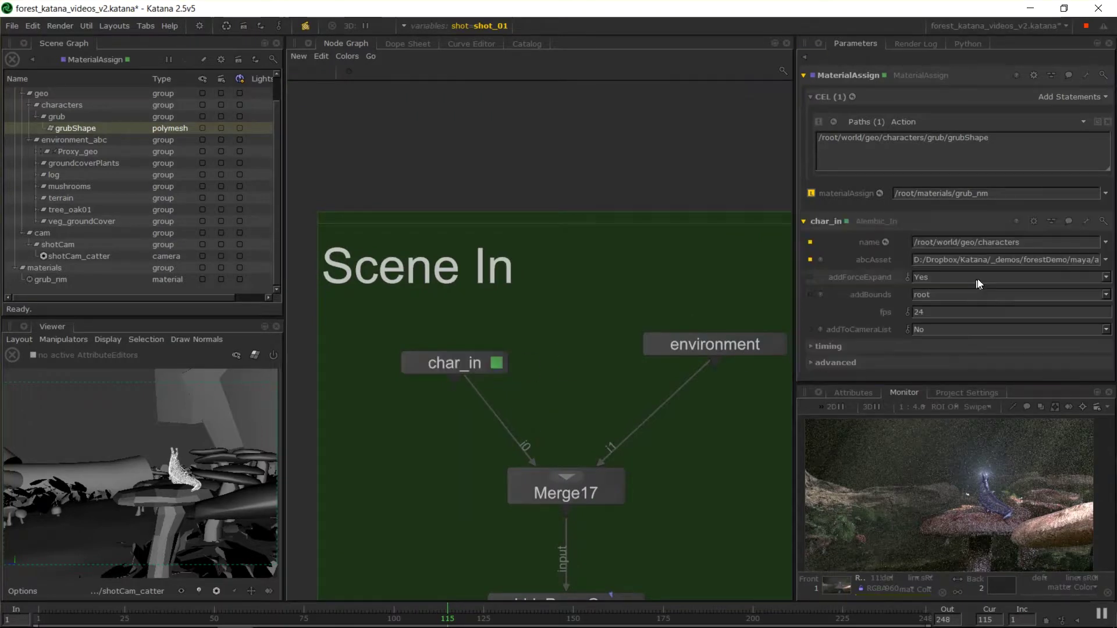
- Copy the character_v2.abc name from char_in's abcAsset path, flush caches, and select the grub_nm path
{"action": "left_click", "coordinate": [1025, 260]}
{"action": "key", "text": "End"}
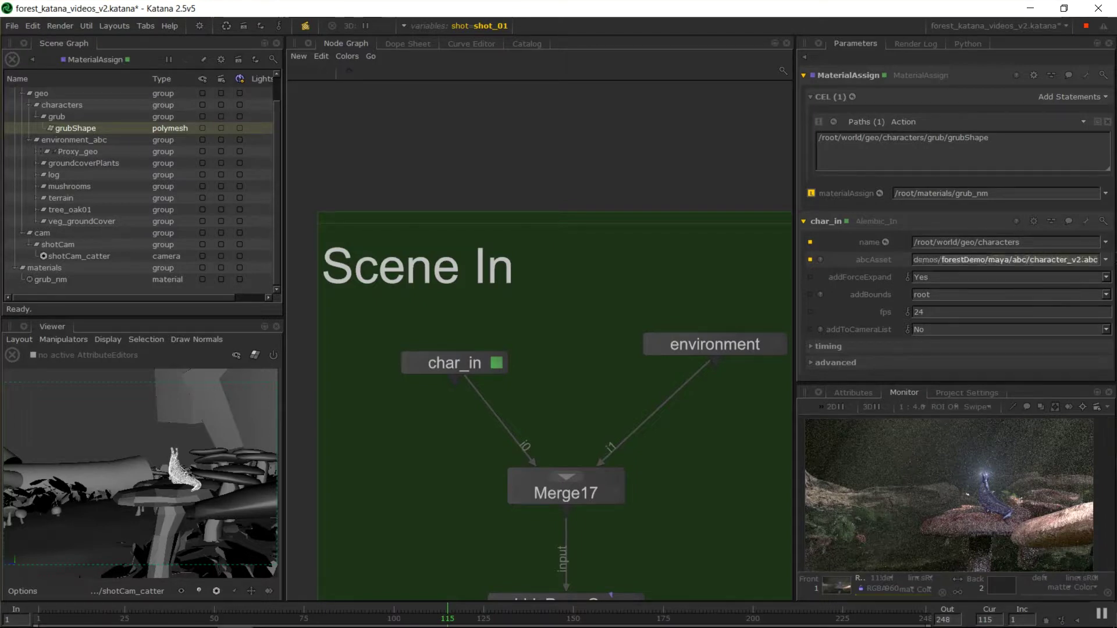
{"action": "left_click_drag", "start_coordinate": [1025, 259], "coordinate": [1115, 263]}
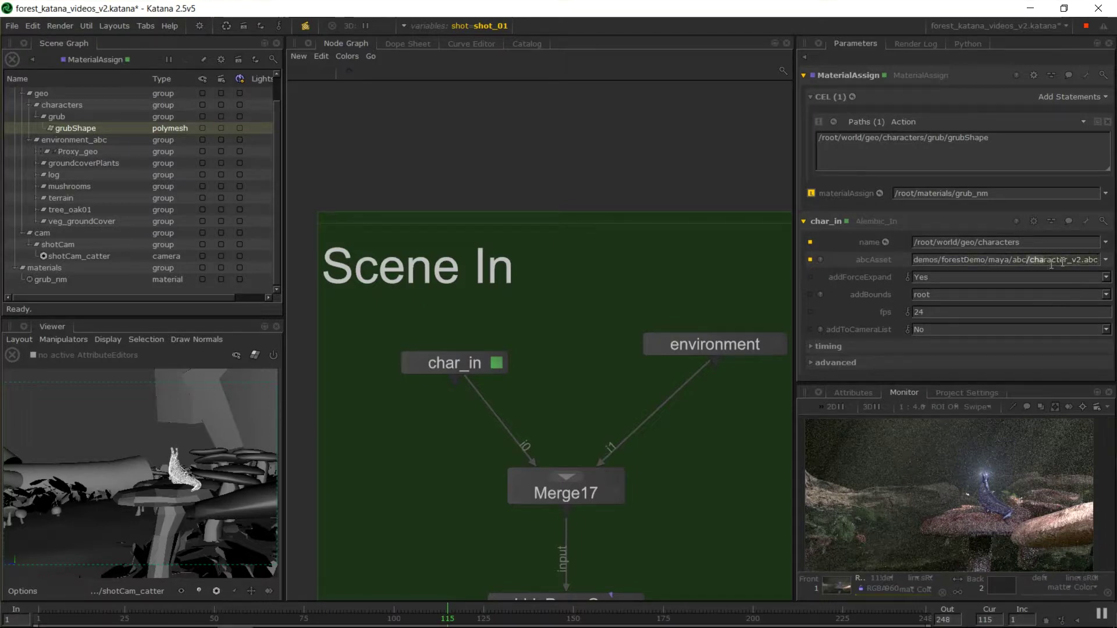
{"action": "key", "text": "ctrl+c"}
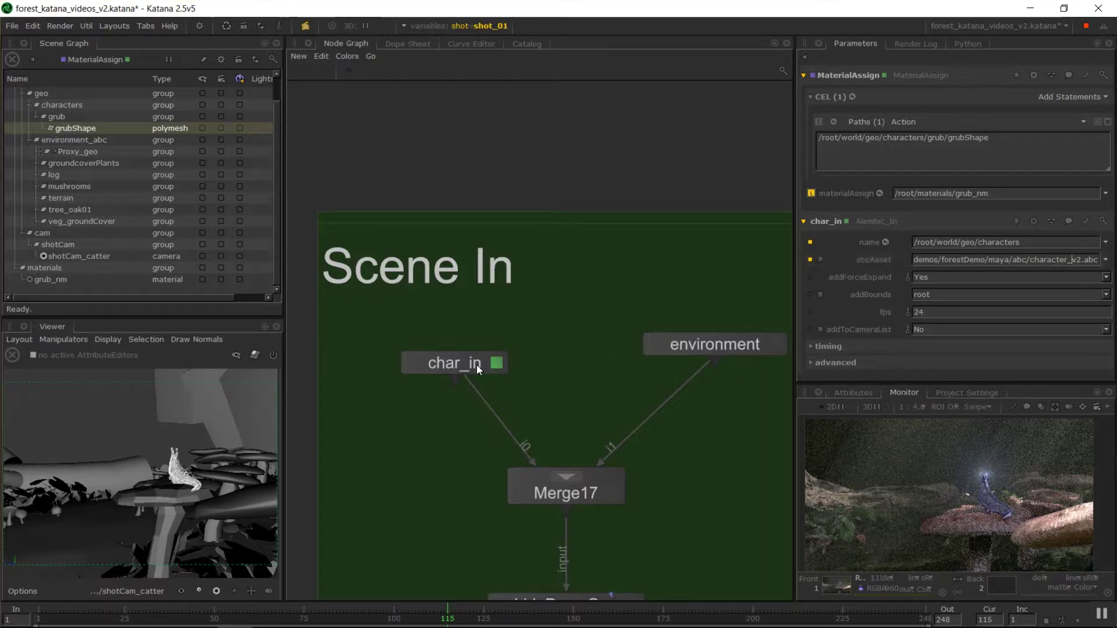
{"action": "left_click", "coordinate": [226, 27]}
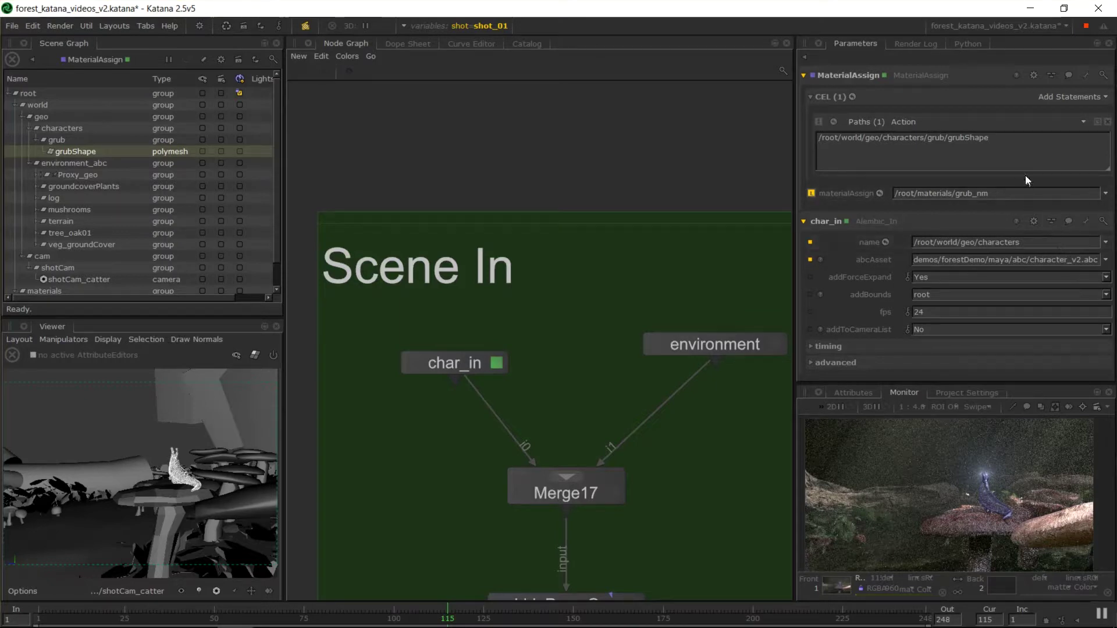
{"action": "left_click_drag", "start_coordinate": [990, 194], "coordinate": [818, 191]}
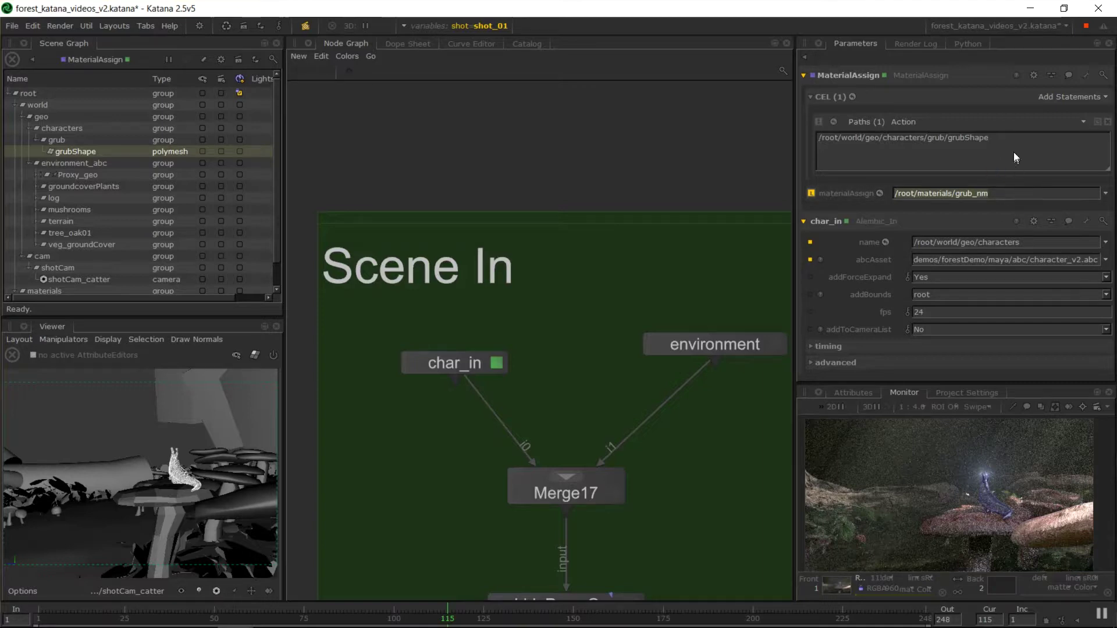
- Remove the grubShape Paths statement and reselect the MaterialAssign node in the Assigns backdrop
{"action": "left_click", "coordinate": [1100, 123]}
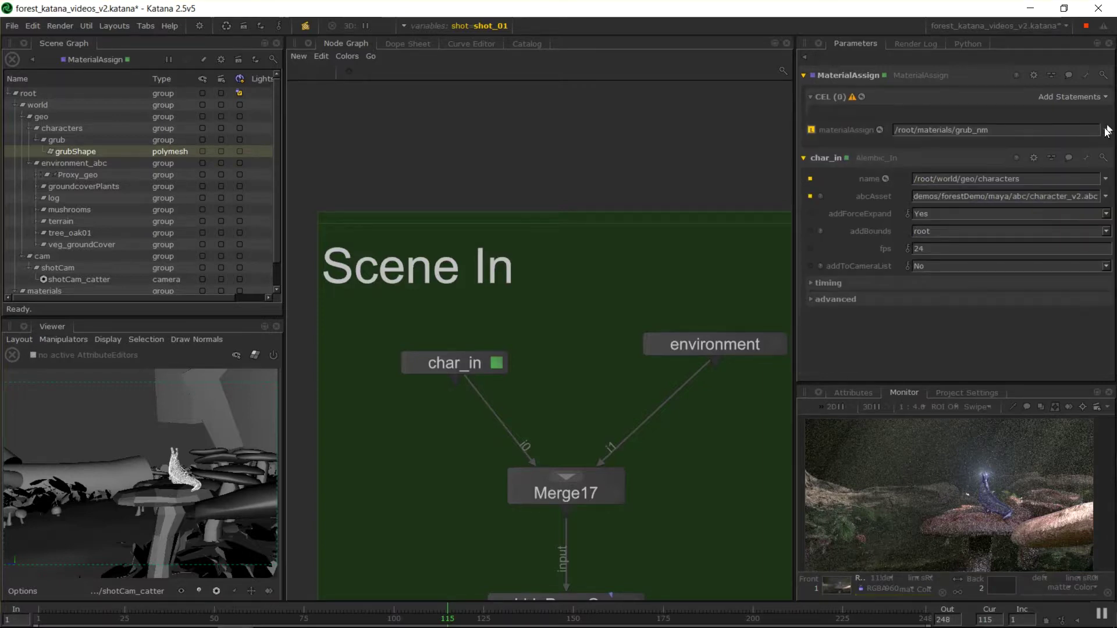
{"action": "left_click", "coordinate": [1080, 98]}
{"action": "left_click", "coordinate": [902, 157]}
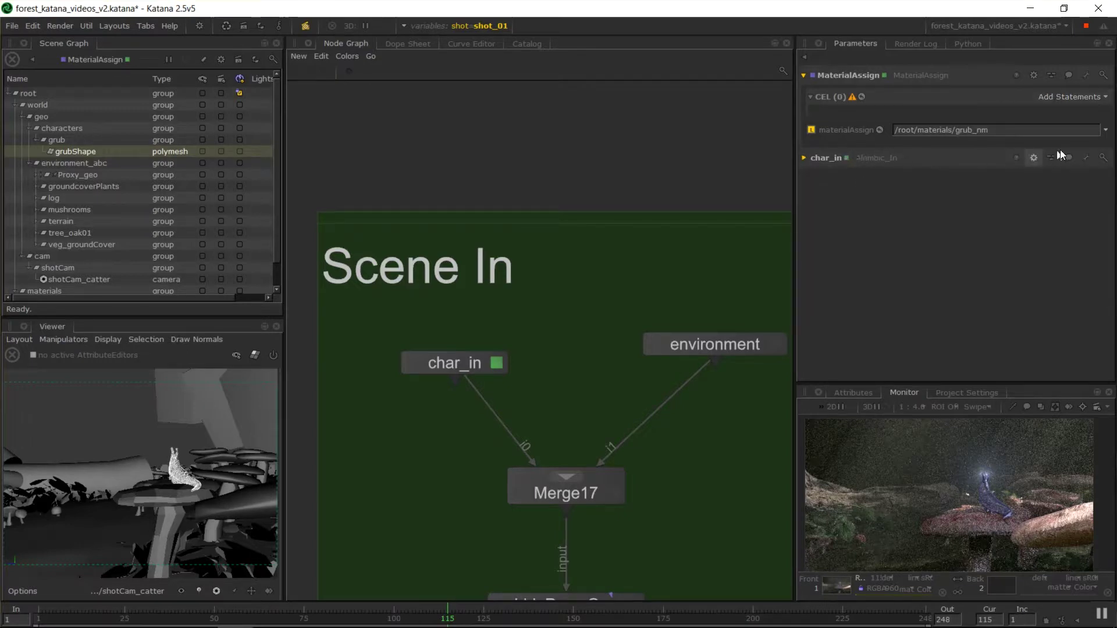
{"action": "middle_click_drag", "start_coordinate": [581, 350], "coordinate": [469, 280]}
{"action": "middle_click_drag", "start_coordinate": [573, 593], "coordinate": [532, 225]}
{"action": "left_click", "coordinate": [531, 229]}
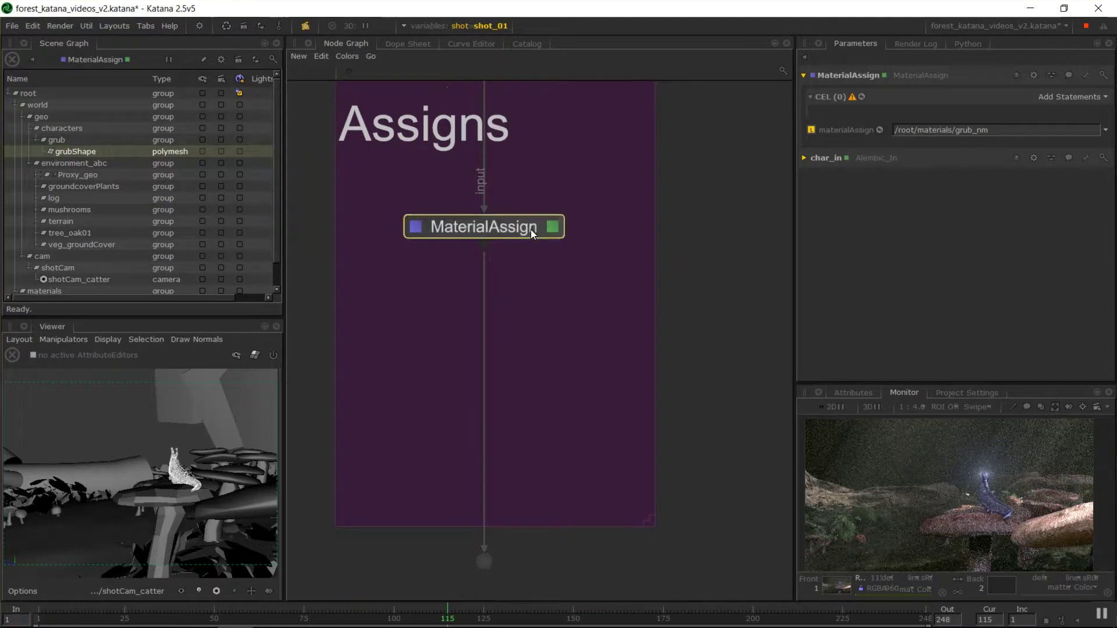
- Add a Custom CEL statement filled with the characters location, trying a /* wildcard after it
{"action": "left_click", "coordinate": [1077, 98]}
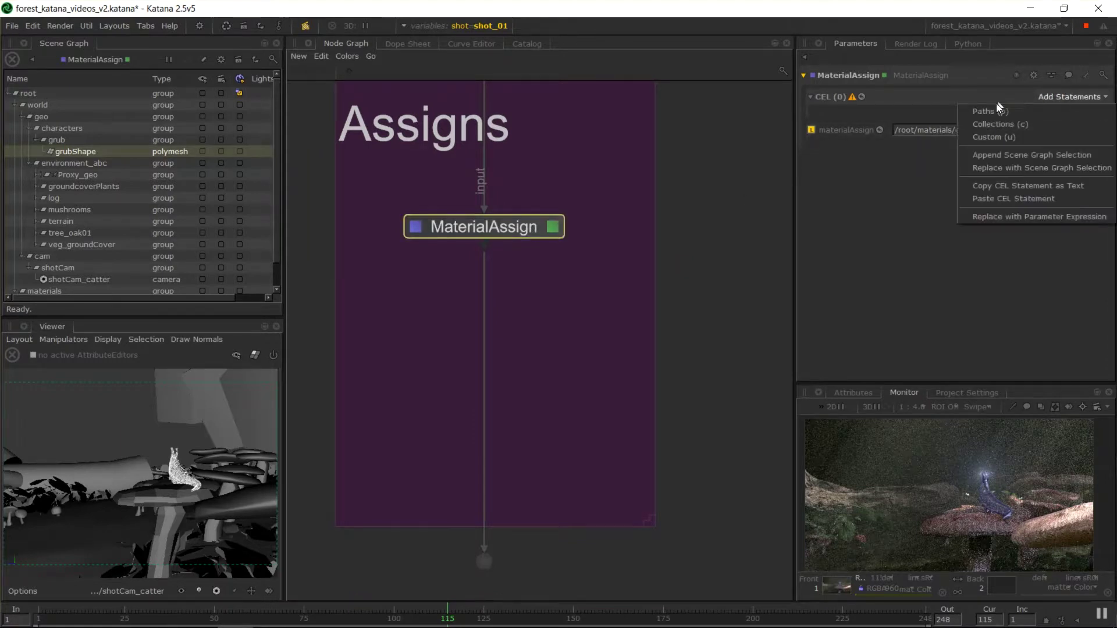
{"action": "left_click", "coordinate": [1015, 135]}
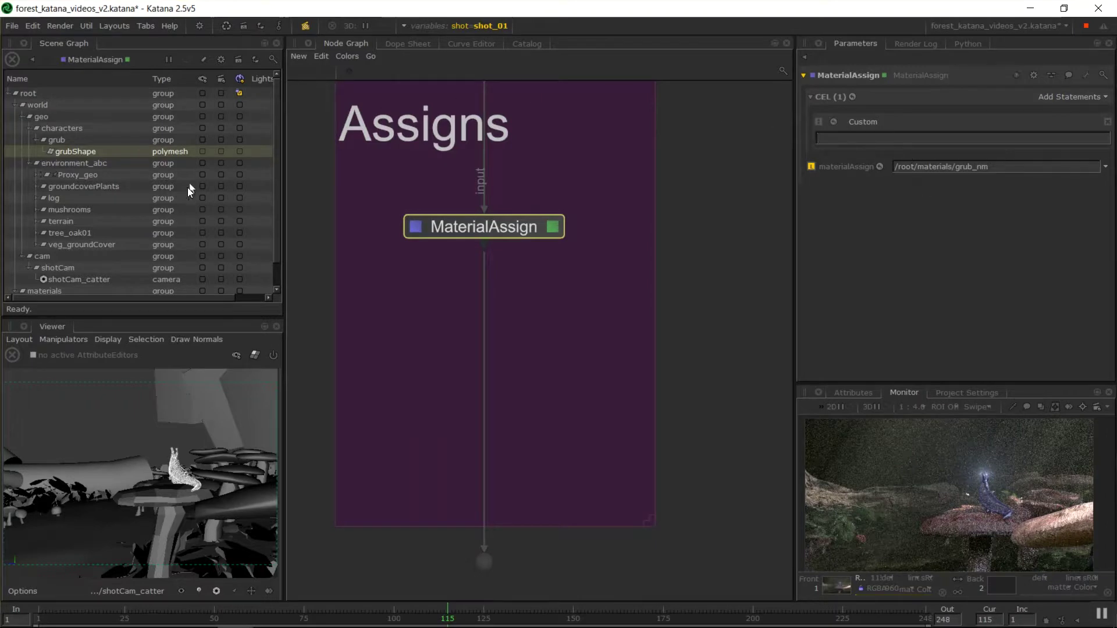
{"action": "left_click", "coordinate": [76, 151]}
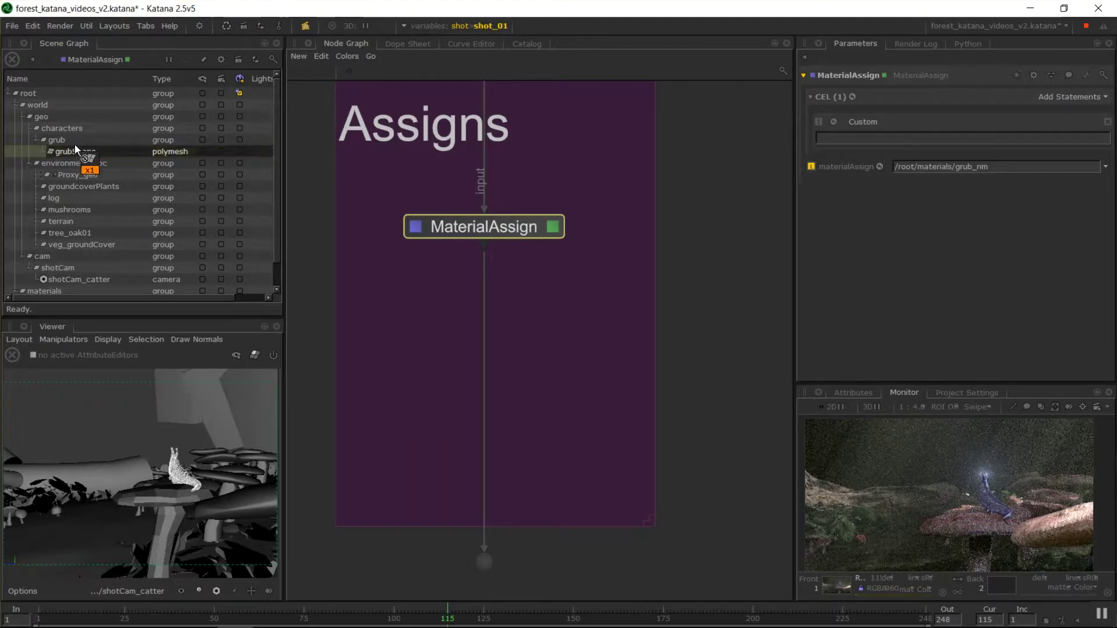
{"action": "left_click_drag", "start_coordinate": [64, 128], "coordinate": [856, 139]}
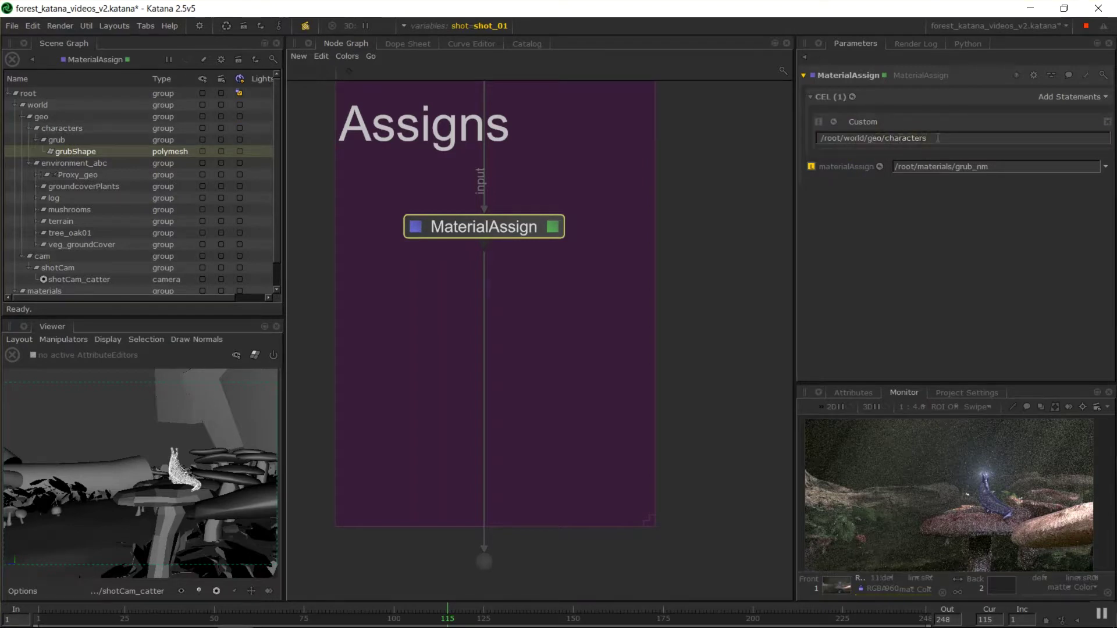
{"action": "left_click_drag", "start_coordinate": [831, 139], "coordinate": [893, 139]}
{"action": "left_click", "coordinate": [976, 135]}
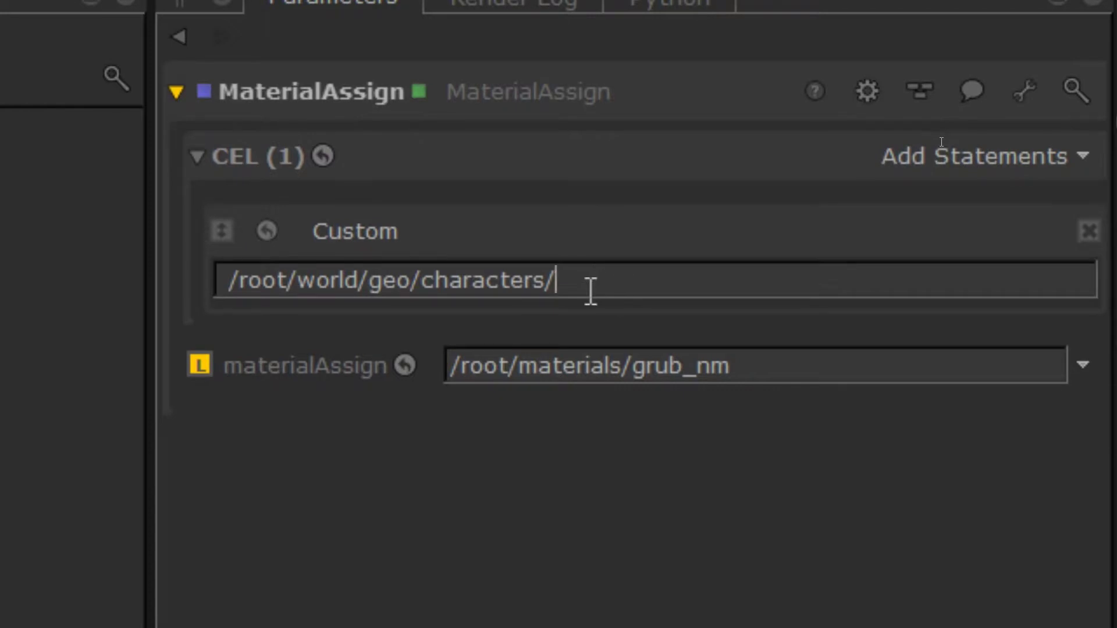
{"action": "type", "text": "/*"}
{"action": "key", "text": "Return"}
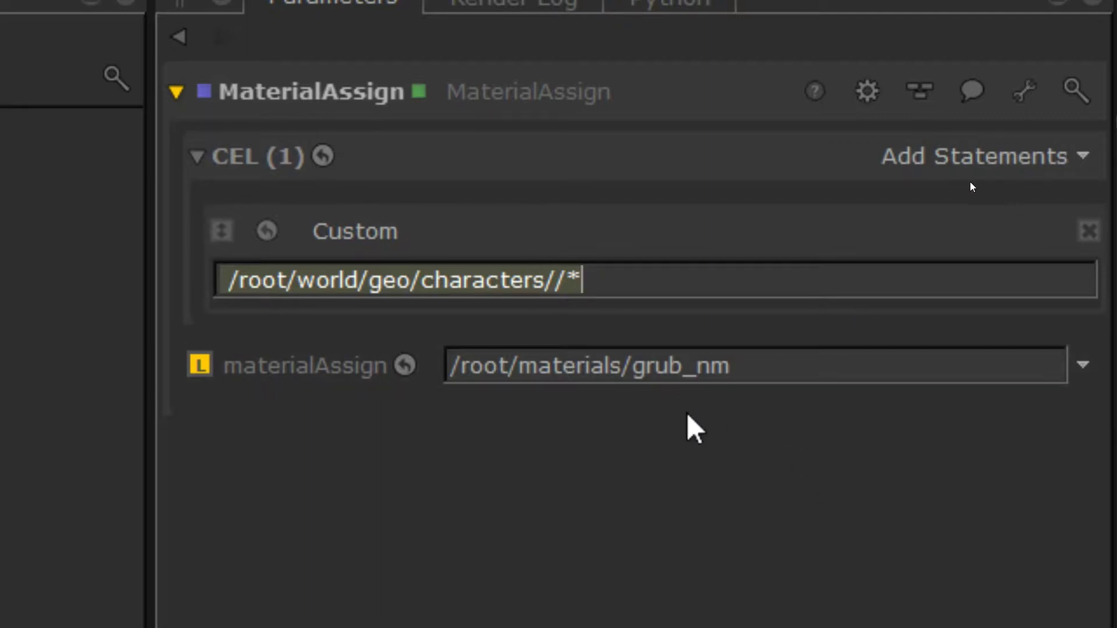
{"action": "left_click", "coordinate": [631, 285]}
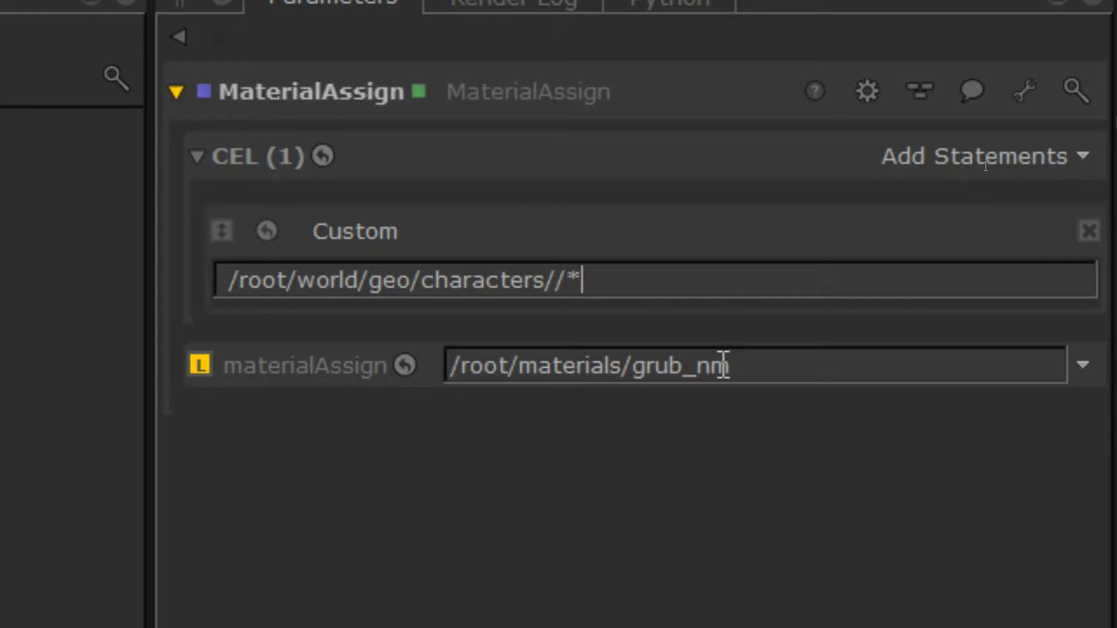
{"action": "key", "text": "BackSpace"}
{"action": "key", "text": "BackSpace"}
- Extend the custom CEL path with a *grub* wildcard after characters
{"action": "type", "text": "/G"}
{"action": "key", "text": "BackSpace"}
{"action": "type", "text": "grub*"}
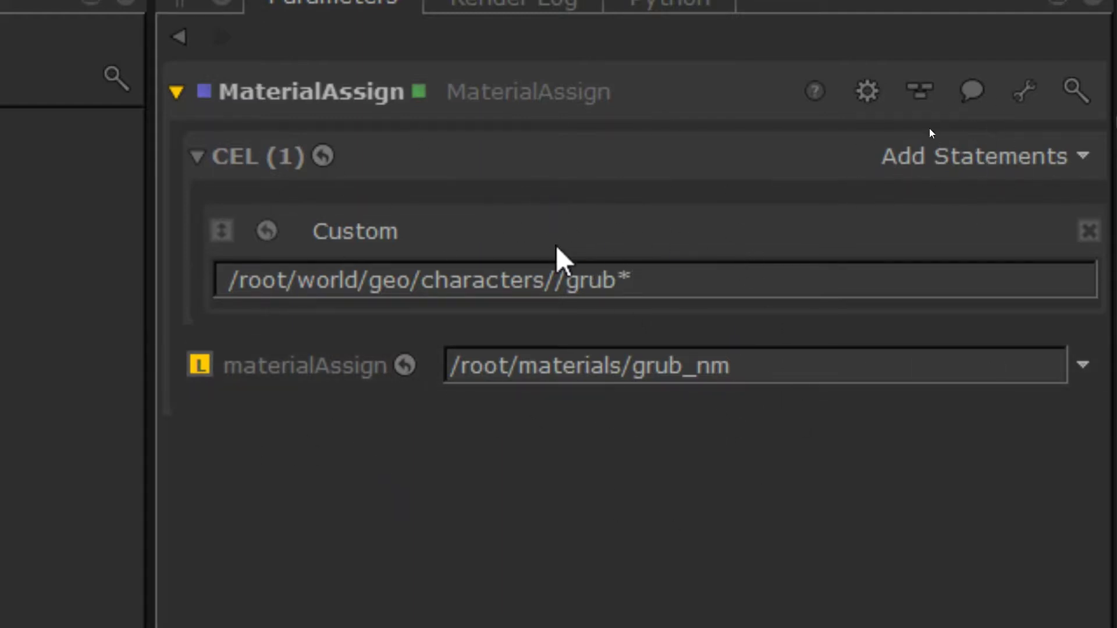
{"action": "mouse_move", "coordinate": [568, 291]}
{"action": "left_mouse_down"}
{"action": "mouse_move", "coordinate": [619, 291]}
{"action": "mouse_move", "coordinate": [580, 288]}
{"action": "left_mouse_up"}
{"action": "left_click", "coordinate": [606, 288]}
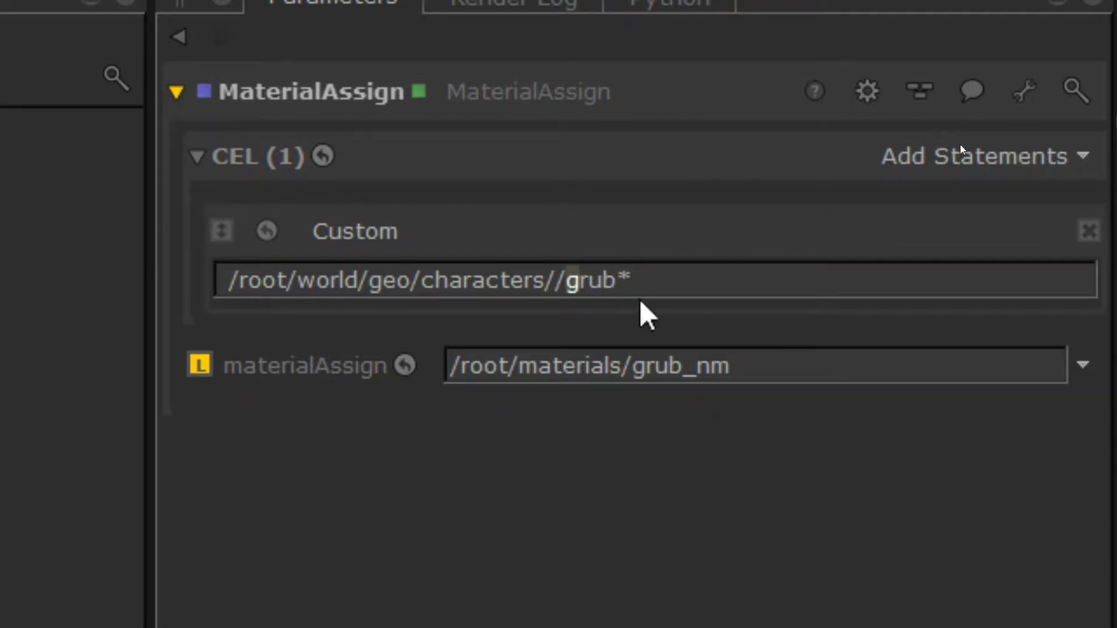
{"action": "left_click_drag", "start_coordinate": [669, 289], "coordinate": [579, 267]}
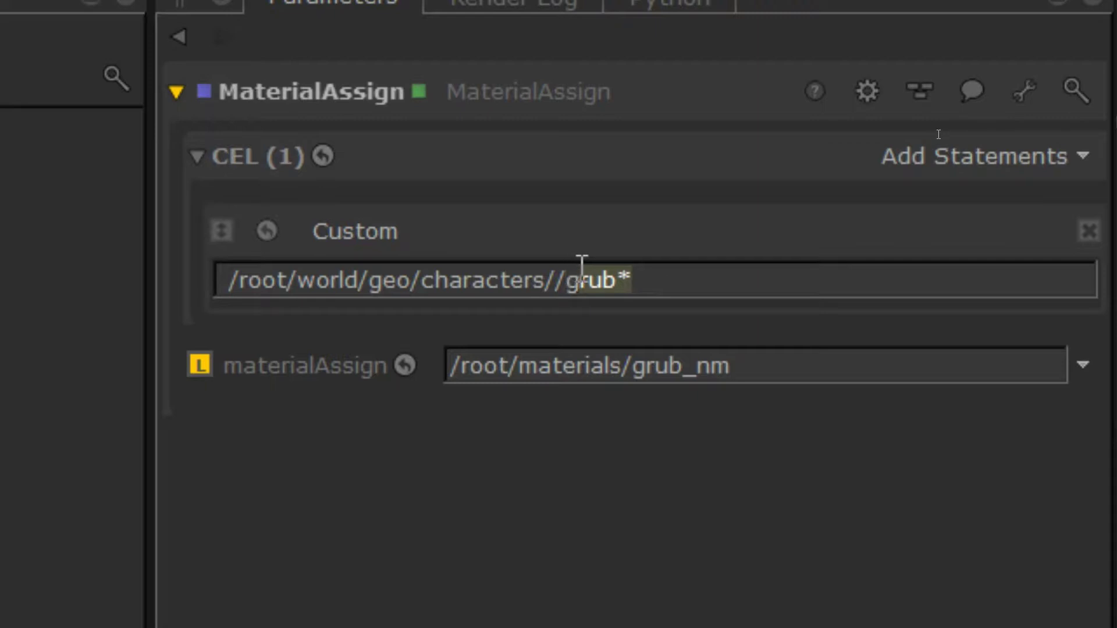
{"action": "left_click", "coordinate": [557, 274]}
{"action": "type", "text": "*"}
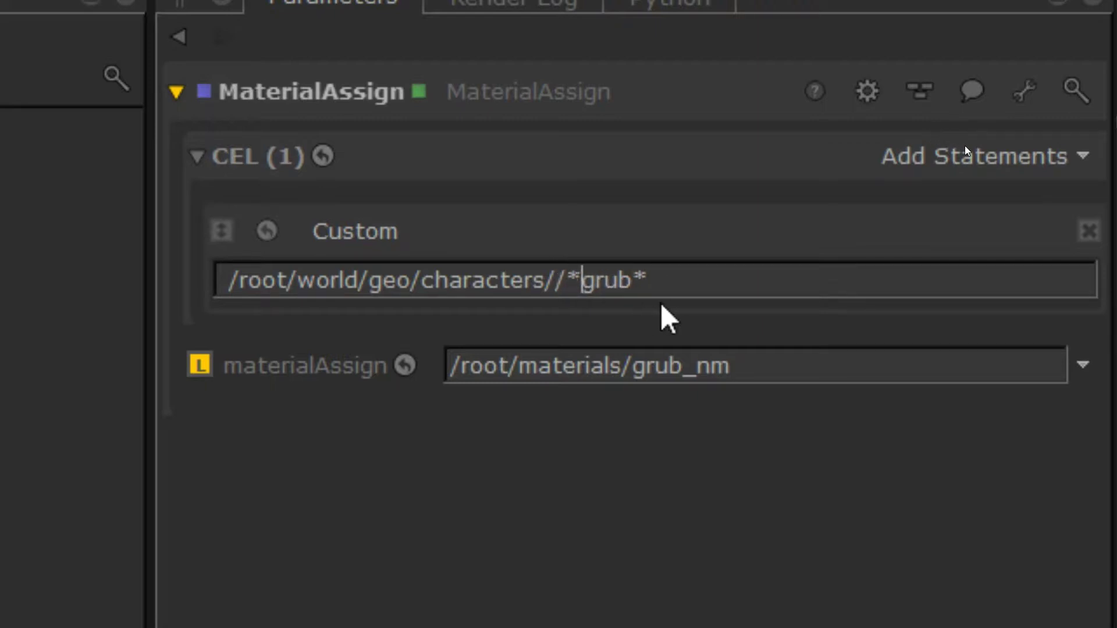
- Trim the asterisks and grub text back off the end of the custom CEL path
{"action": "triple_click", "coordinate": [699, 272]}
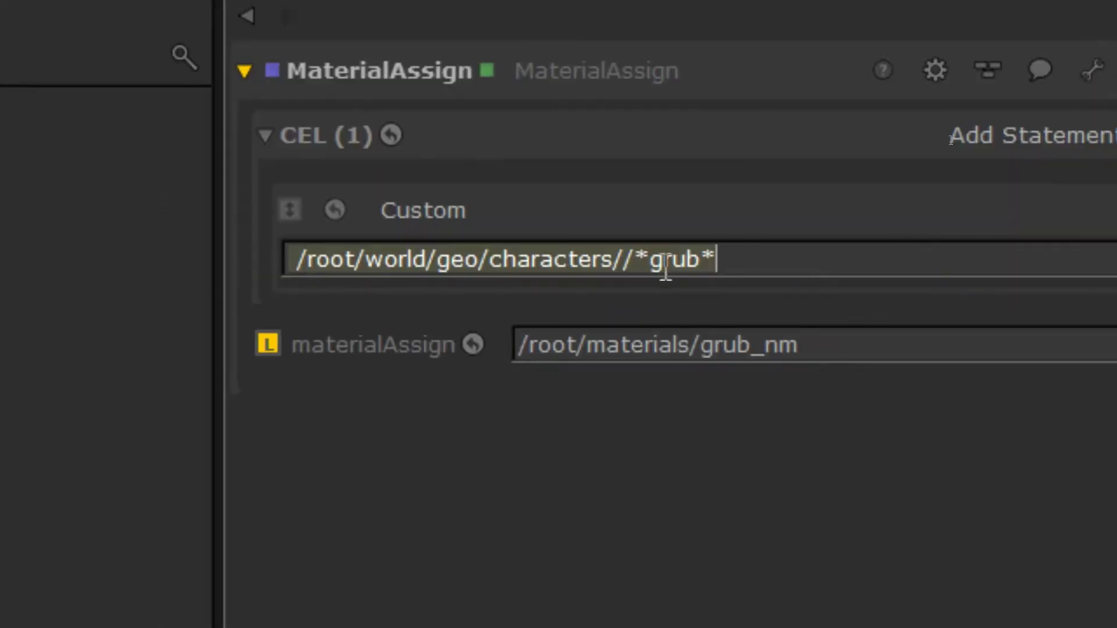
{"action": "left_click", "coordinate": [761, 258]}
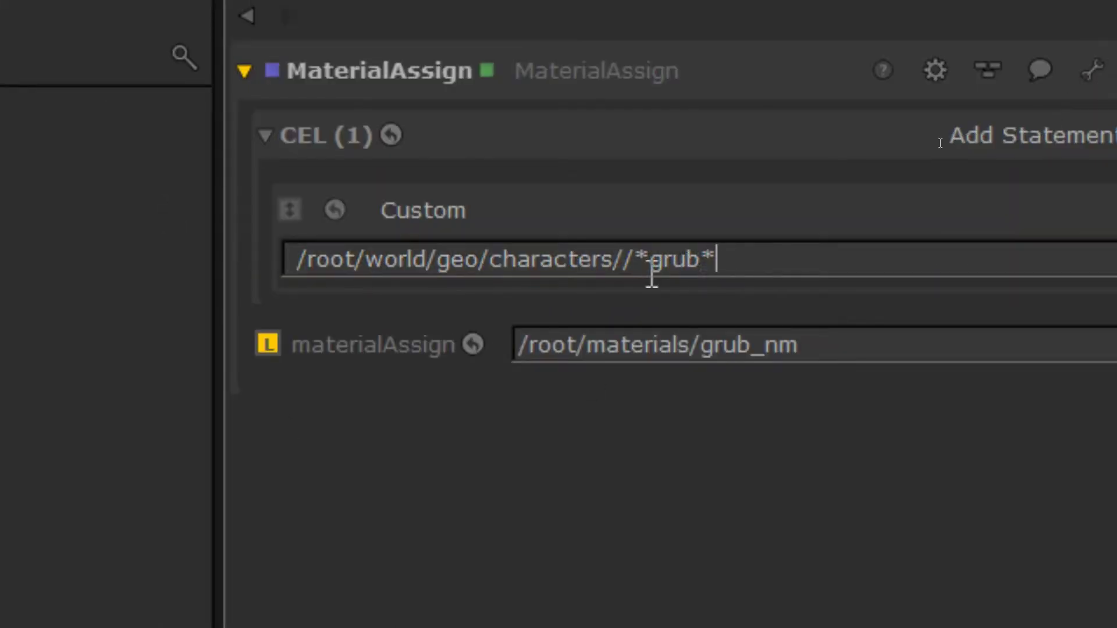
{"action": "key", "text": "BackSpace"}
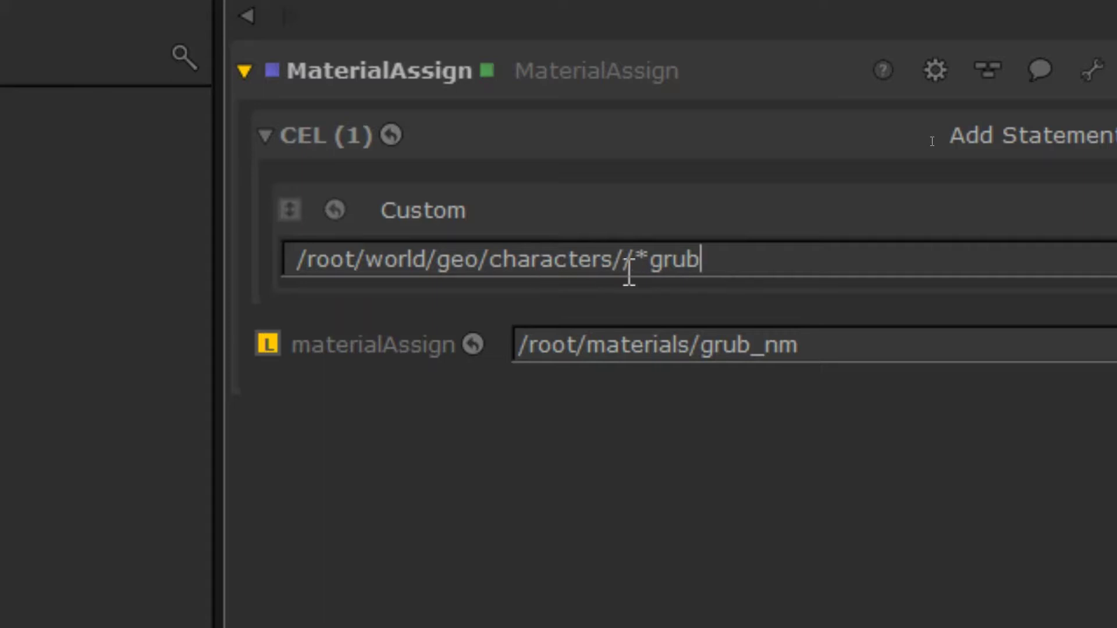
{"action": "left_click_drag", "start_coordinate": [635, 260], "coordinate": [723, 259]}
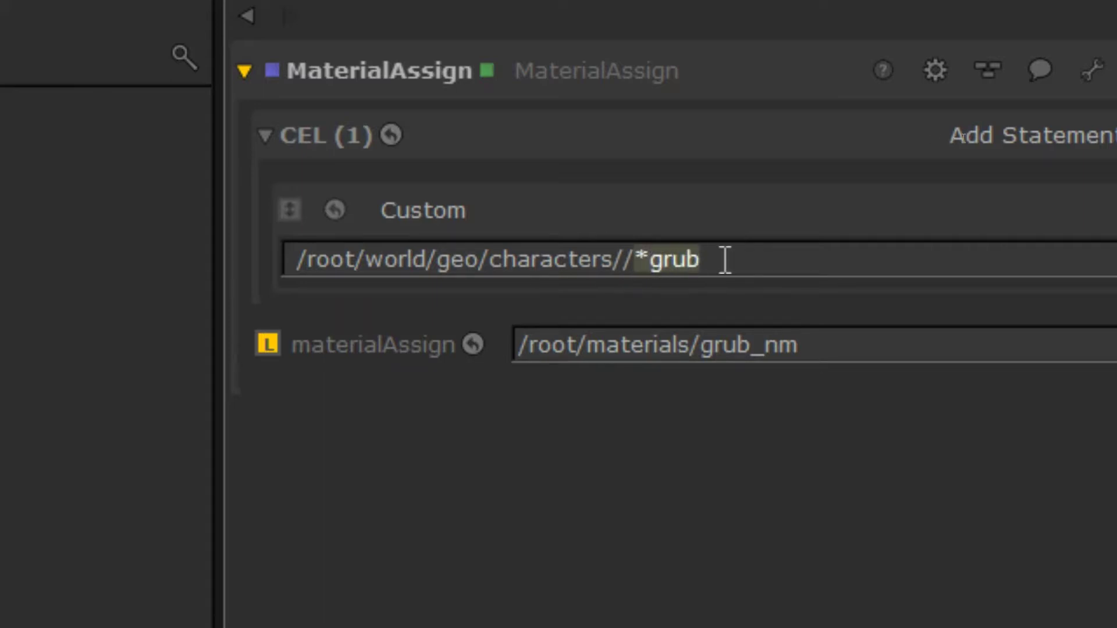
{"action": "left_click", "coordinate": [777, 258]}
{"action": "key", "text": "BackSpace"}
{"action": "key", "text": "BackSpace"}
{"action": "key", "text": "BackSpace"}
{"action": "key", "text": "BackSpace"}
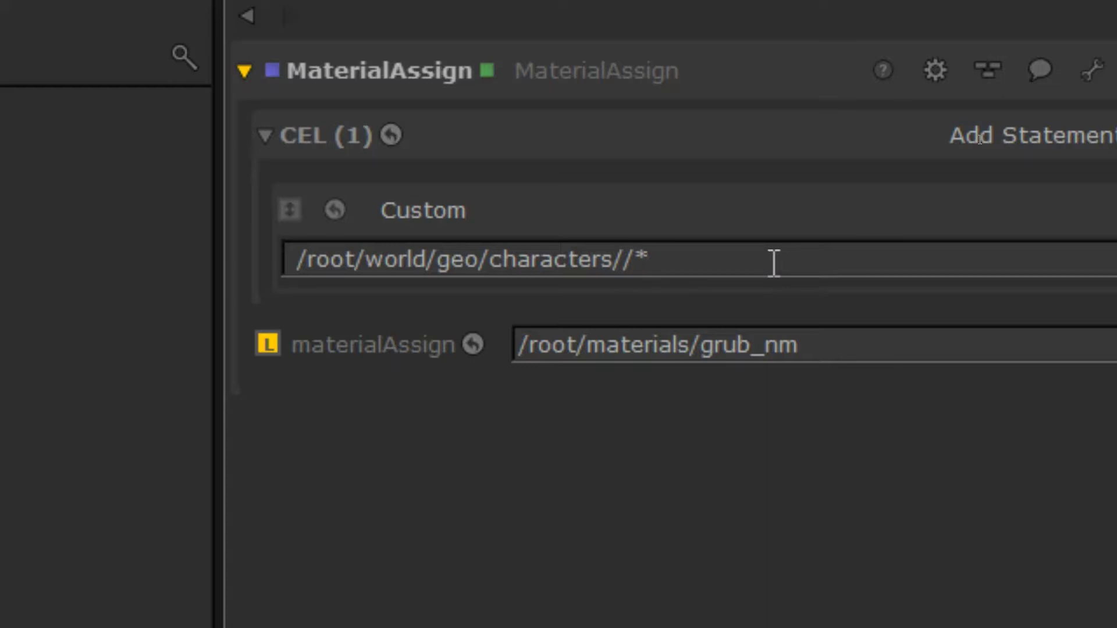
{"action": "key", "text": "BackSpace"}
{"action": "key", "text": "BackSpace"}
- Change the custom CEL to /root/world/geo/characters/grub//*Shape* and check the grub_nm material path
{"action": "type", "text": "grub"}
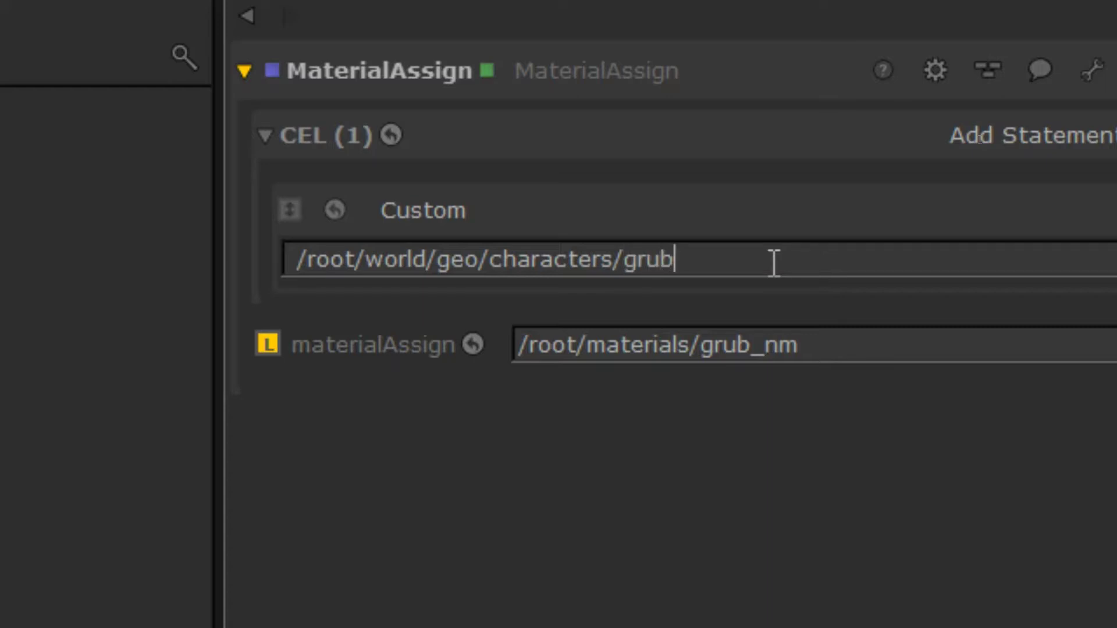
{"action": "type", "text": "//*Shape*"}
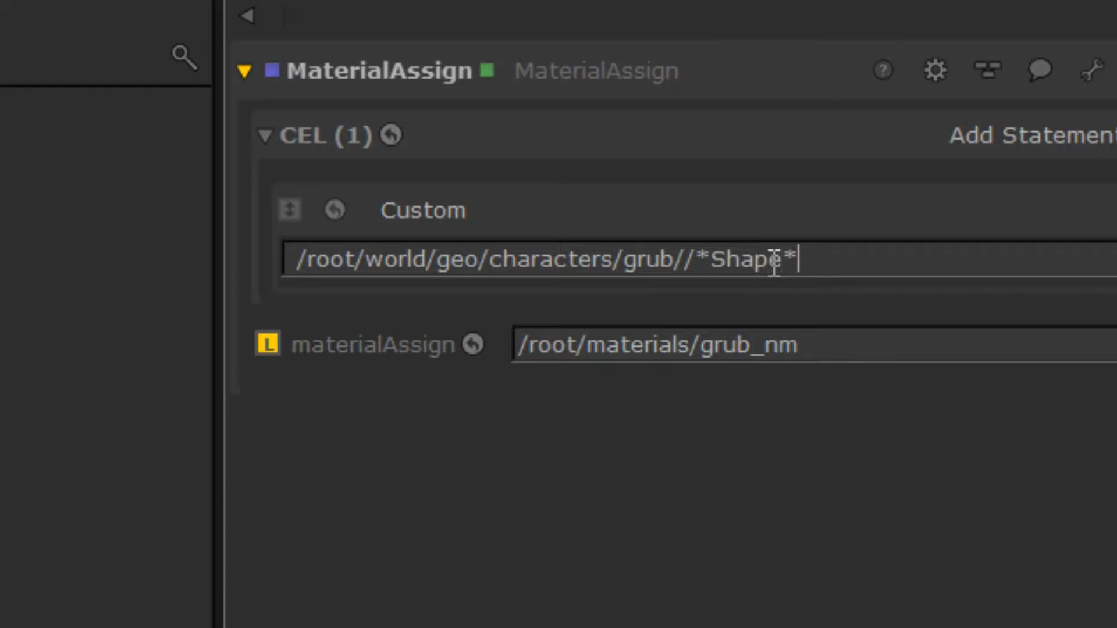
{"action": "left_click", "coordinate": [685, 259]}
{"action": "left_click", "coordinate": [843, 352]}
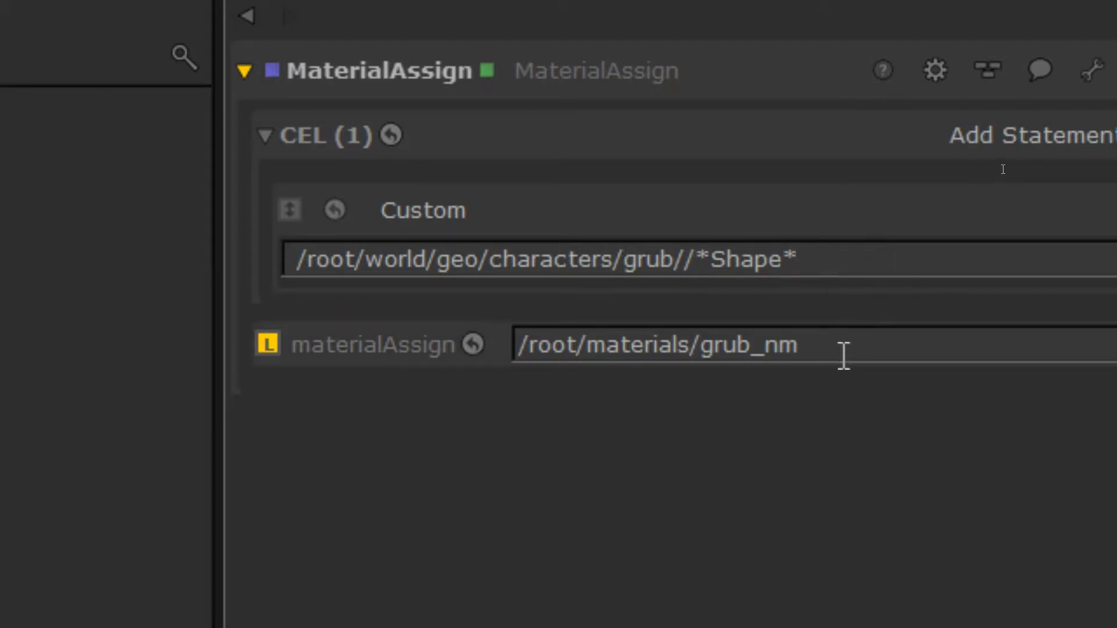
{"action": "left_click_drag", "start_coordinate": [794, 344], "coordinate": [701, 343]}
{"action": "left_click", "coordinate": [871, 352]}
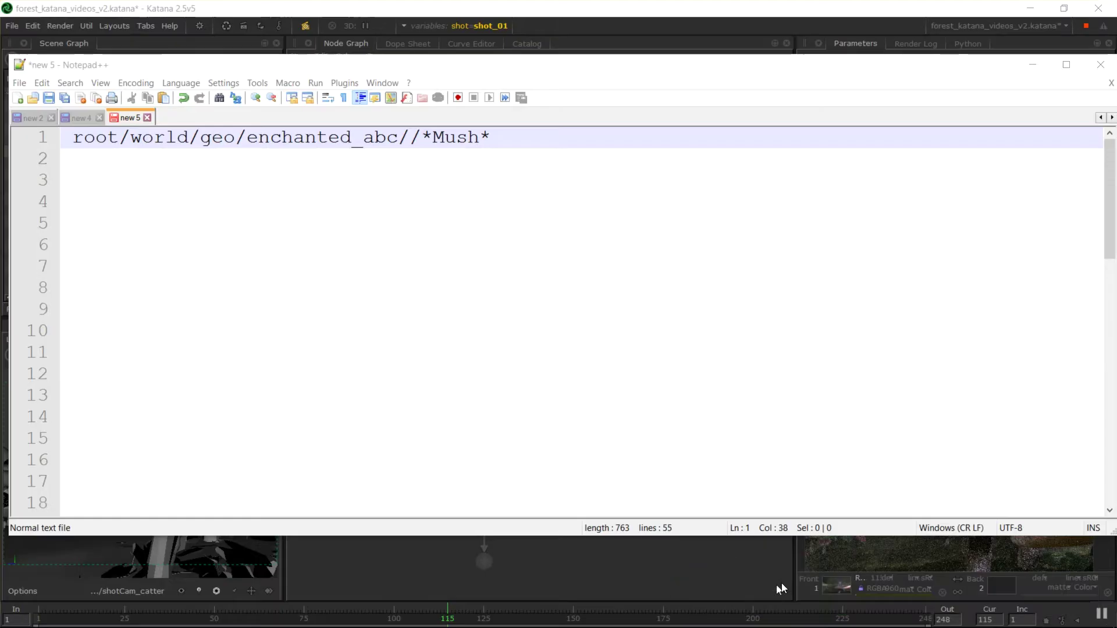
{"action": "left_click", "coordinate": [522, 133]}
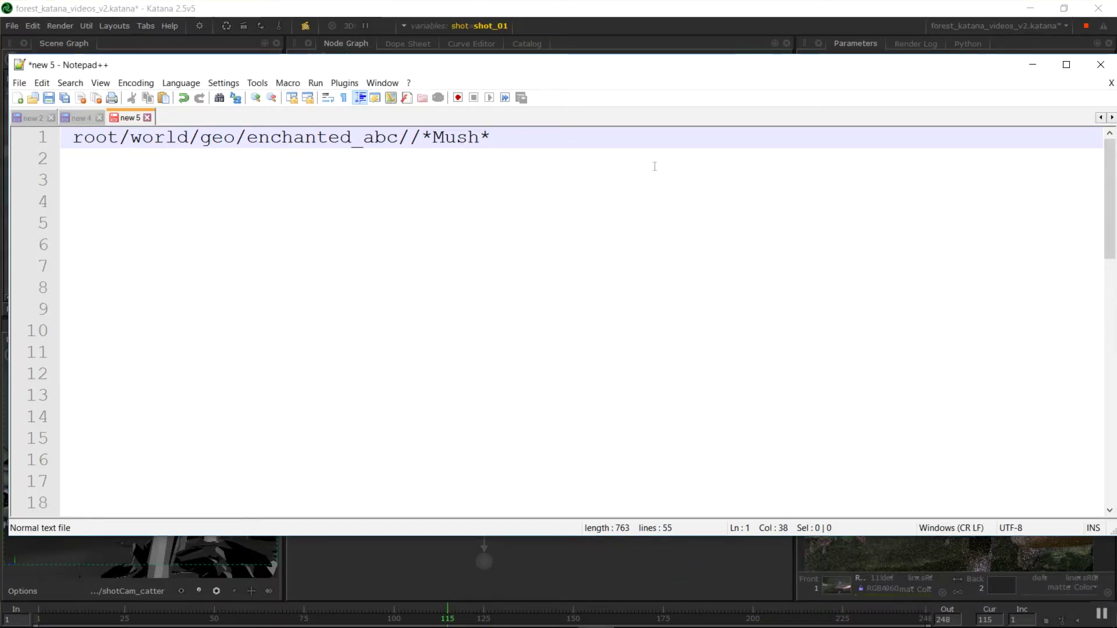
- Put Notepad++ in full-window mode and add mushroom_nm on line 2 beneath the *Mush* path
{"action": "key", "text": "F12"}
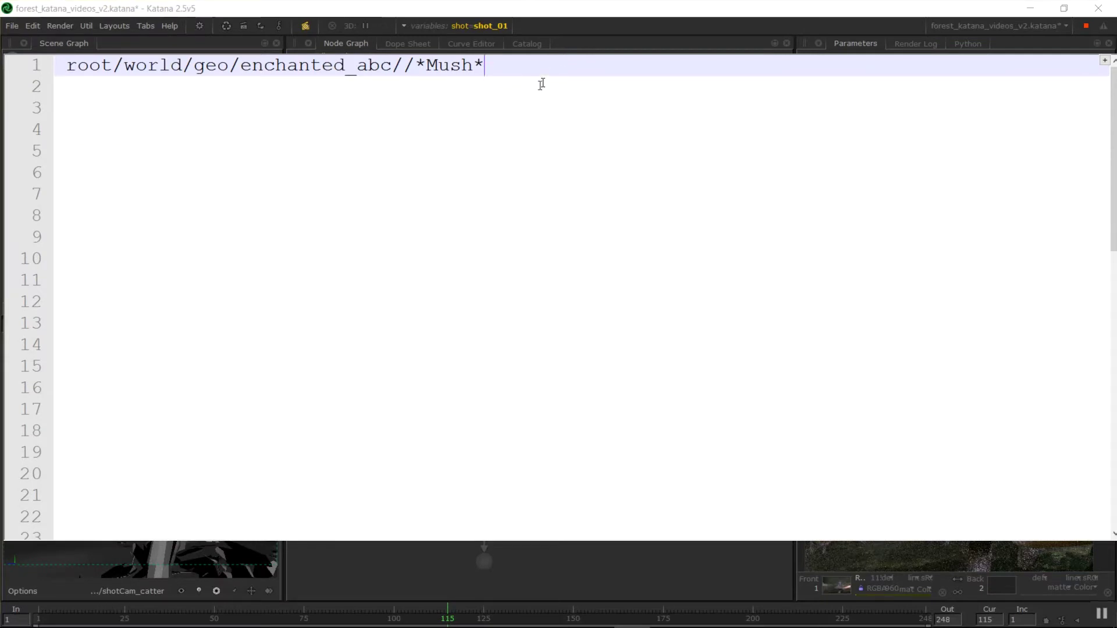
{"action": "left_click", "coordinate": [166, 83]}
{"action": "left_click", "coordinate": [472, 64]}
{"action": "left_click", "coordinate": [497, 65]}
{"action": "key", "text": "Return"}
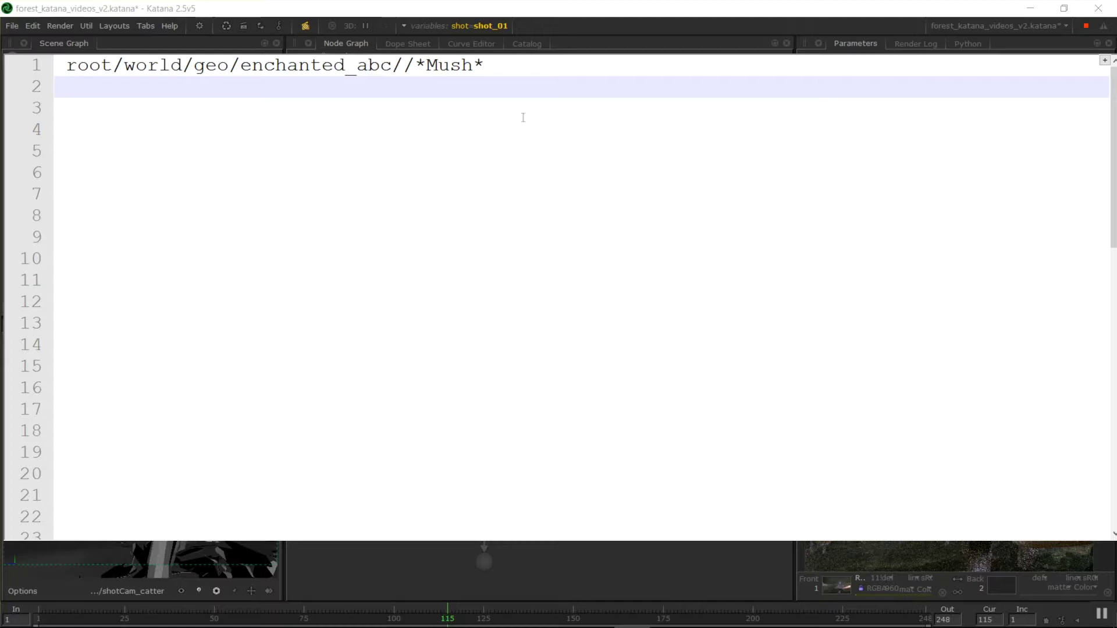
{"action": "type", "text": "mushroom_nm"}
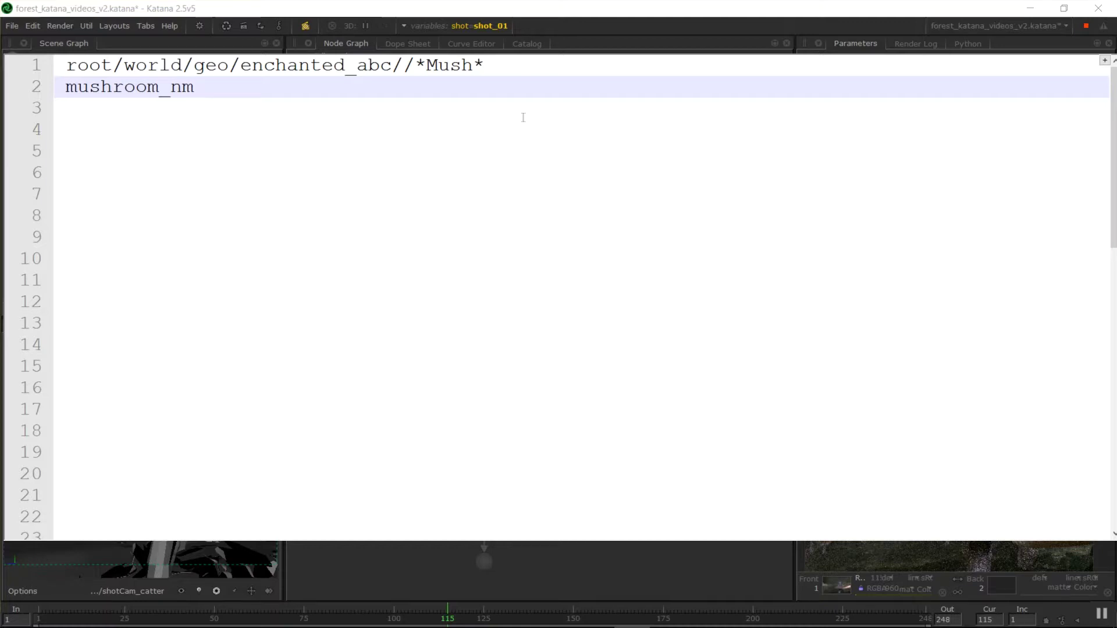
{"action": "left_click", "coordinate": [571, 70]}
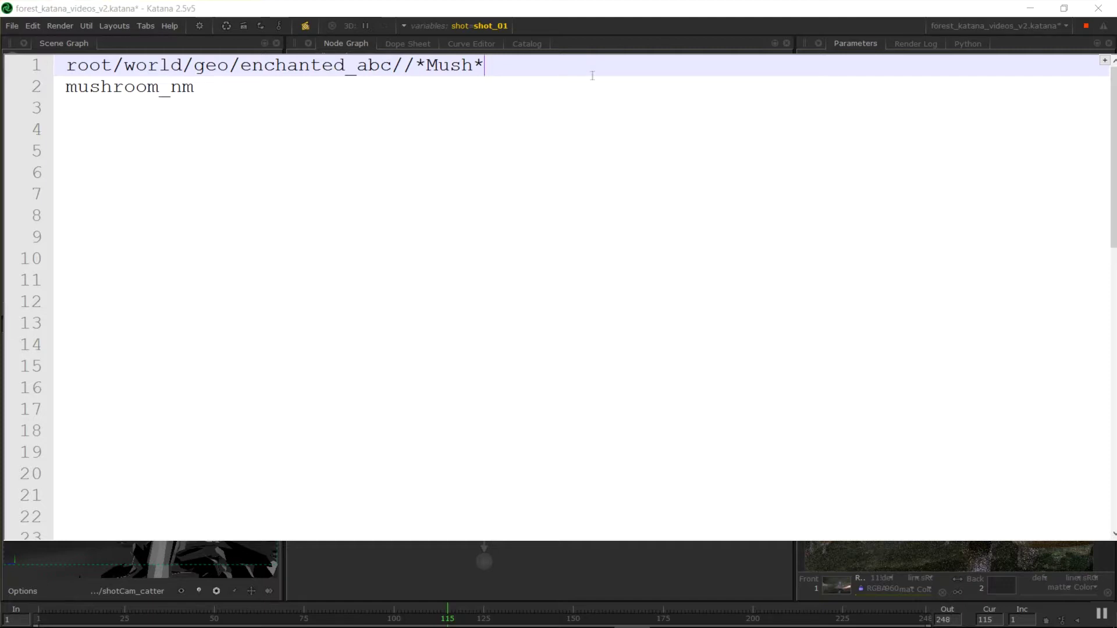
{"action": "left_click_drag", "start_coordinate": [381, 70], "coordinate": [487, 68]}
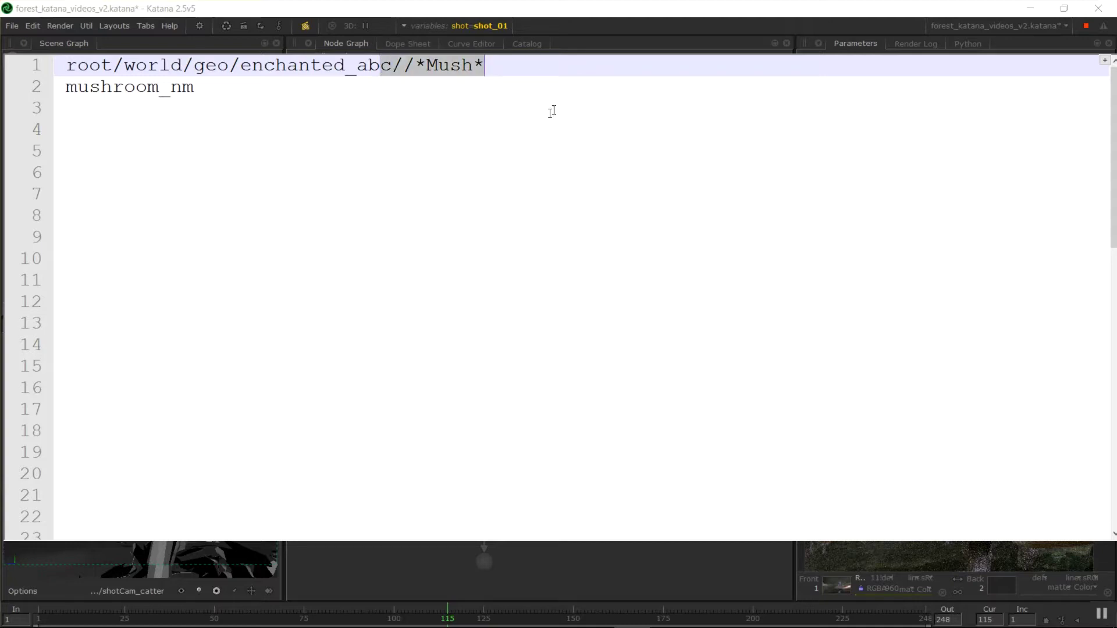
{"action": "left_click", "coordinate": [551, 110]}
{"action": "left_click", "coordinate": [509, 62]}
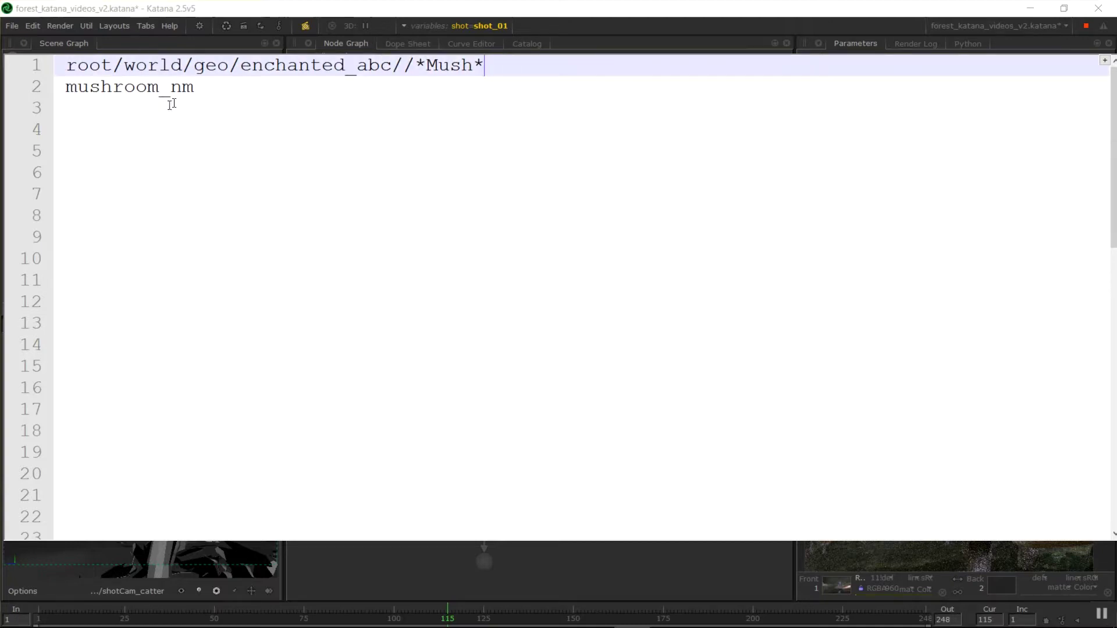
- Paste the enchanted_abc //*Mush* path from line 1 onto line 4
{"action": "left_click", "coordinate": [66, 87]}
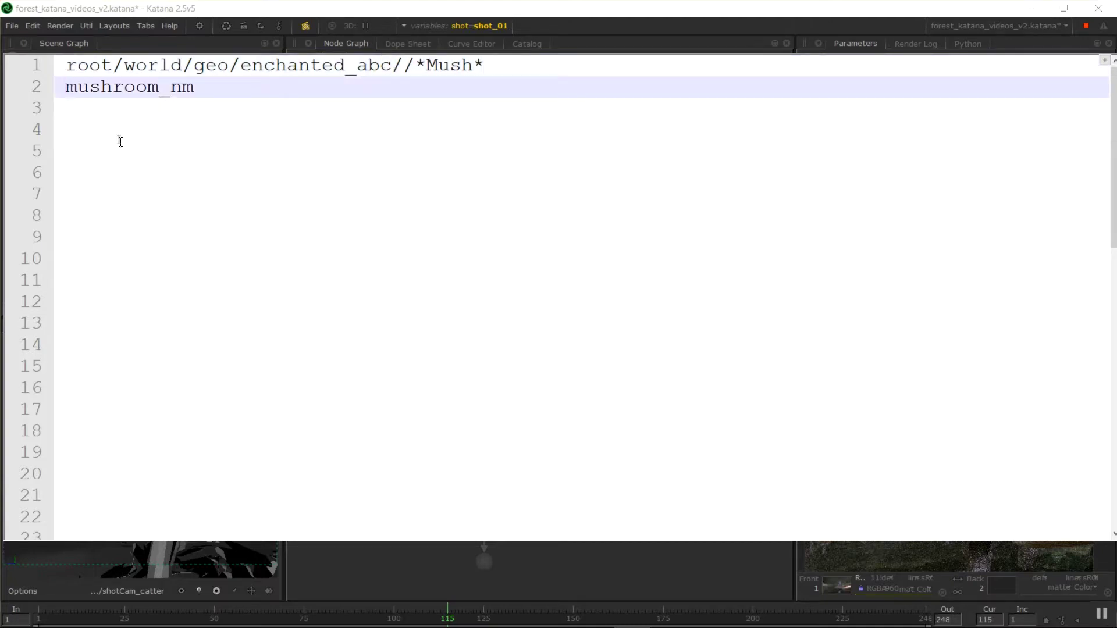
{"action": "left_click", "coordinate": [119, 141]}
{"action": "left_click", "coordinate": [117, 124]}
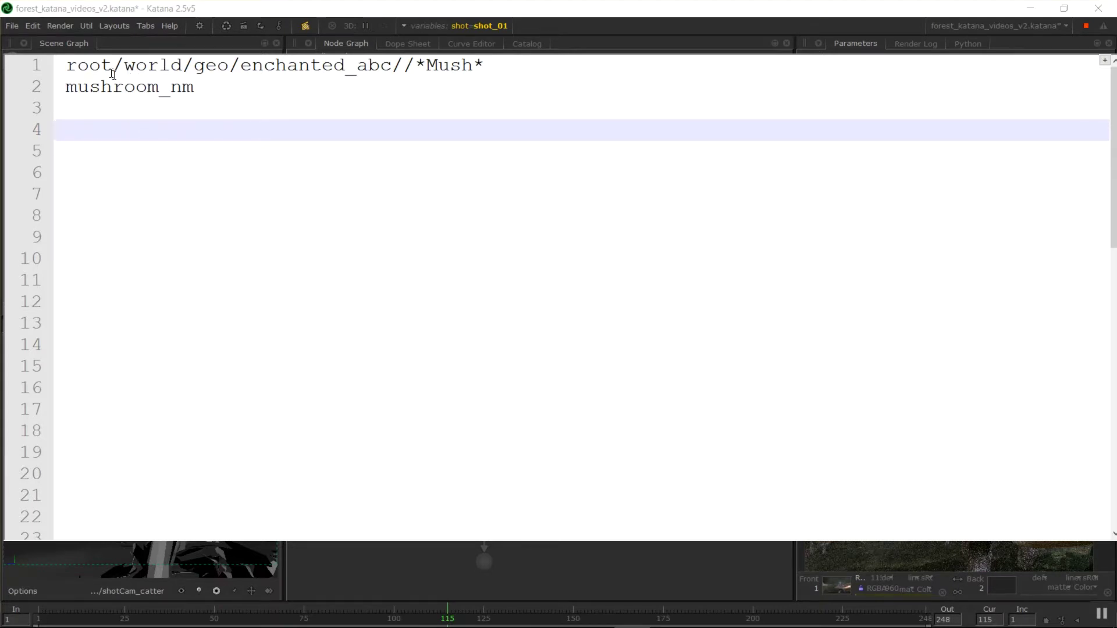
{"action": "left_click_drag", "start_coordinate": [72, 67], "coordinate": [487, 66]}
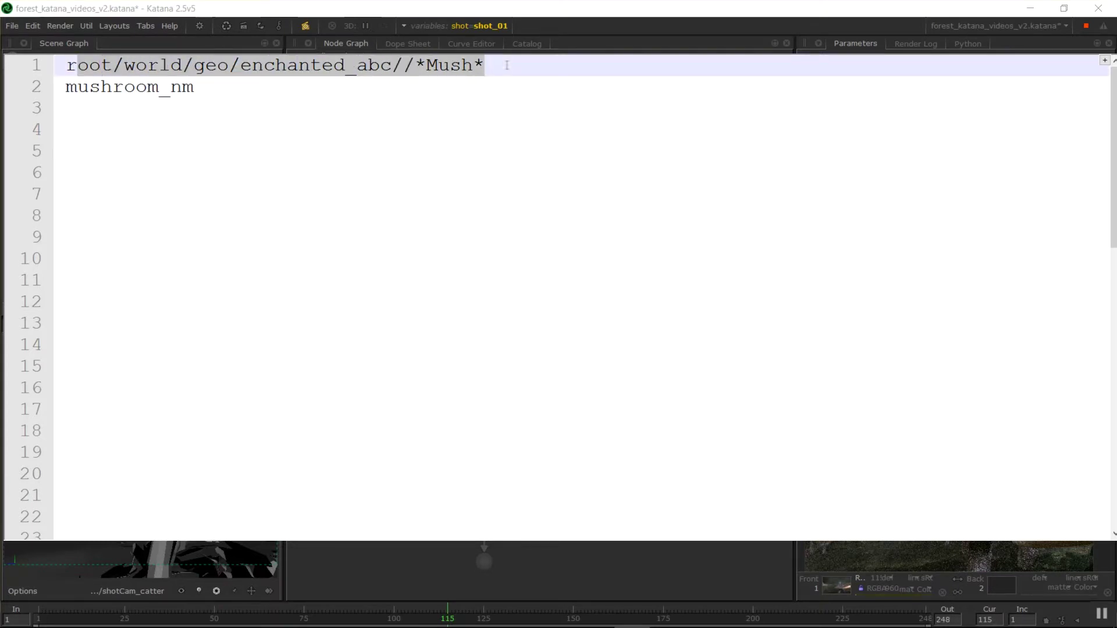
{"action": "left_click", "coordinate": [240, 175]}
{"action": "left_click", "coordinate": [165, 132]}
{"action": "type", "text": "root/world/geo/enchanted_abc//*Mush*"}
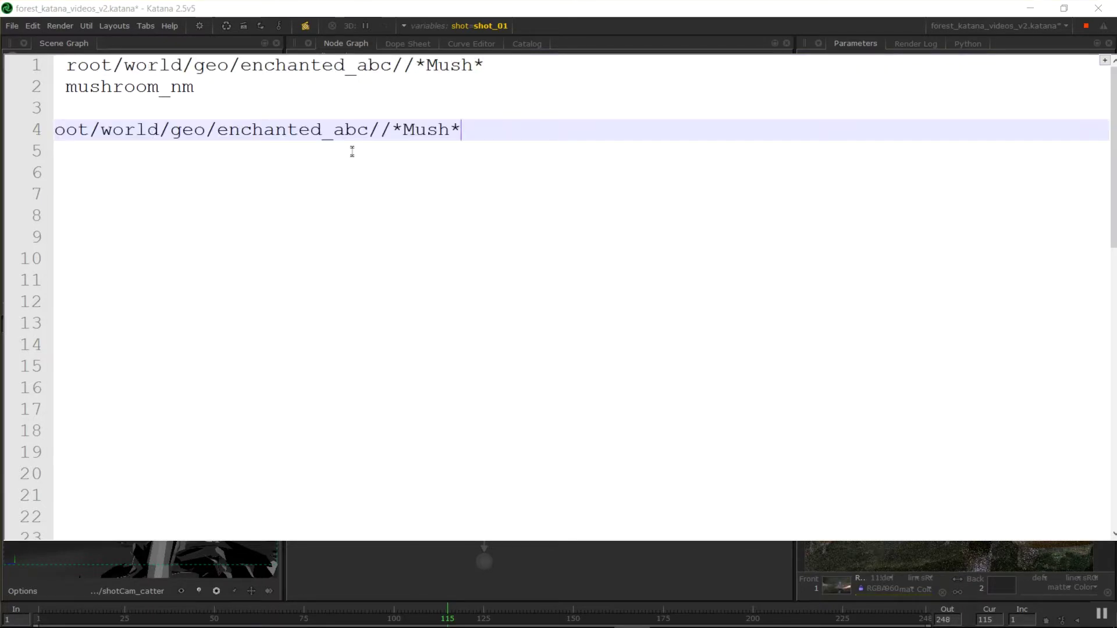
- Append a hyphen to the line-4 path and paste a second copy of the path after it
{"action": "left_click", "coordinate": [427, 131]}
{"action": "key", "text": "Left"}
{"action": "key", "text": "End"}
{"action": "type", "text": "r"}
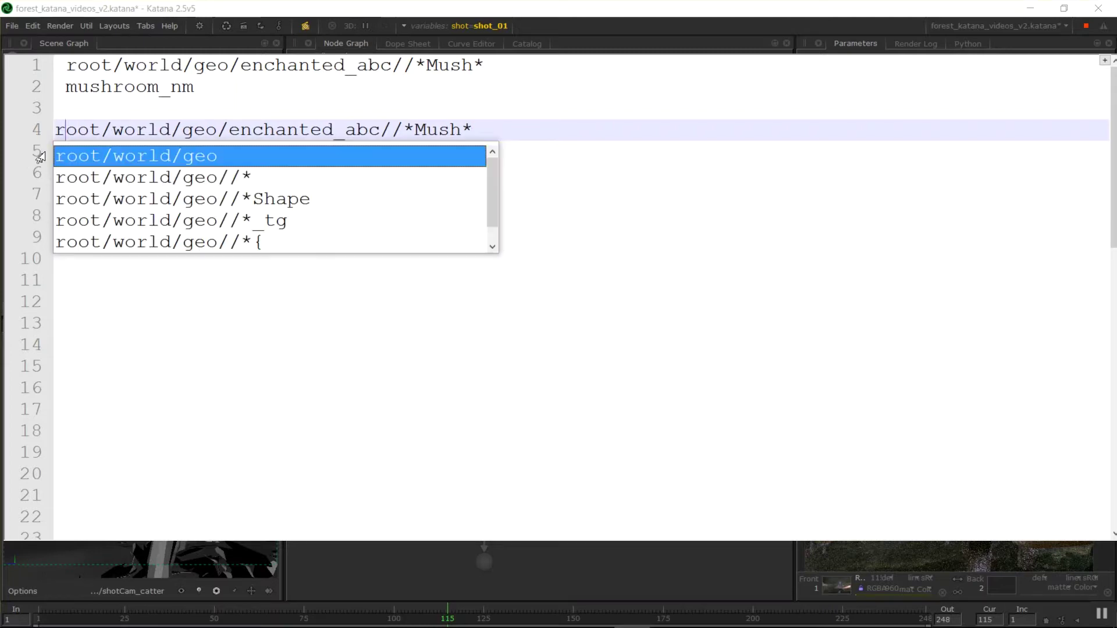
{"action": "key", "text": "Escape"}
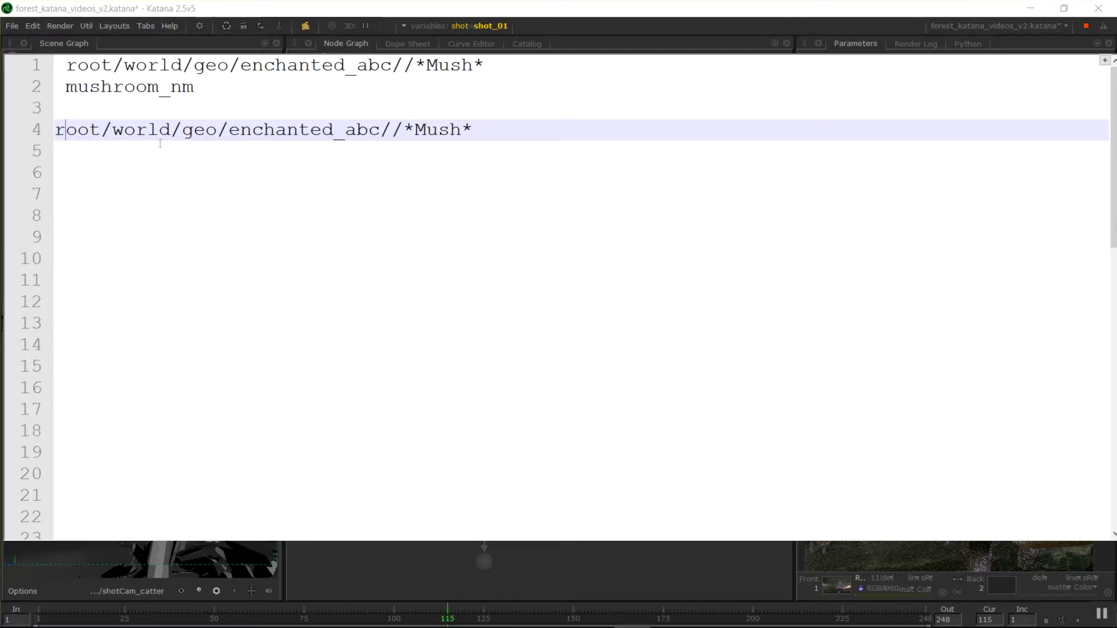
{"action": "key", "text": "Home"}
{"action": "left_click", "coordinate": [486, 130]}
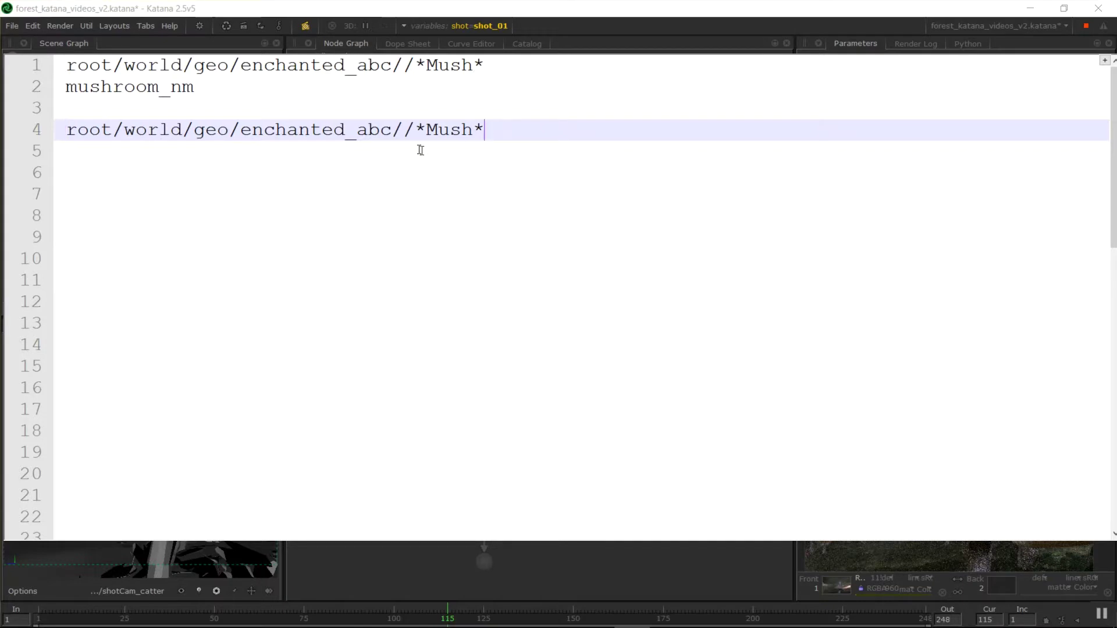
{"action": "mouse_move", "coordinate": [427, 130]}
{"action": "left_mouse_down"}
{"action": "mouse_move", "coordinate": [473, 129]}
{"action": "mouse_move", "coordinate": [426, 131]}
{"action": "left_mouse_up"}
{"action": "left_click", "coordinate": [536, 135]}
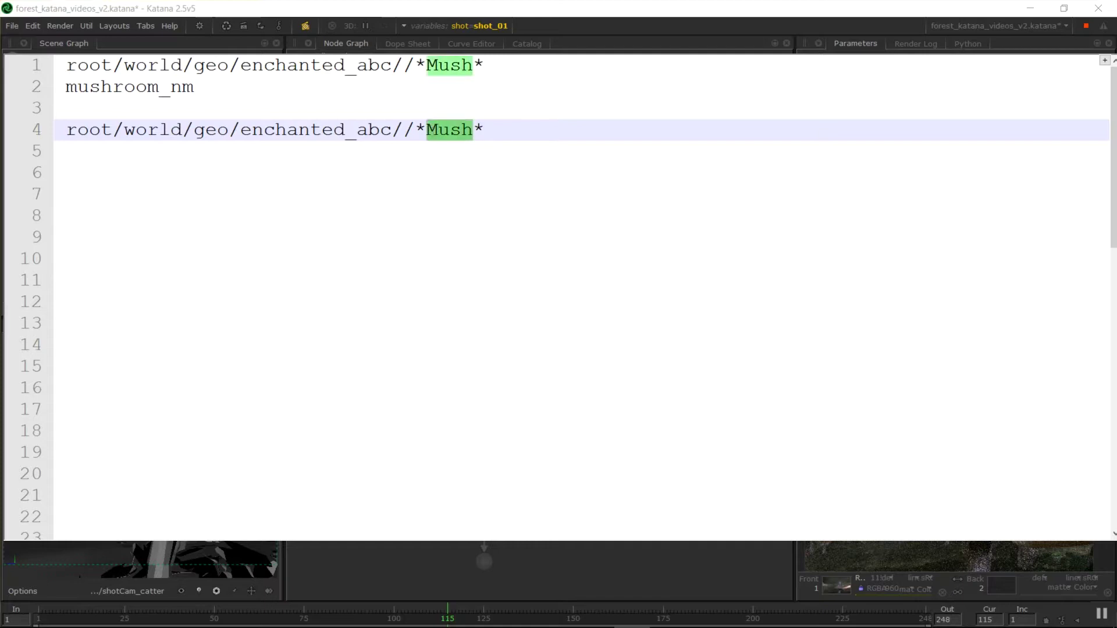
{"action": "left_click", "coordinate": [524, 270]}
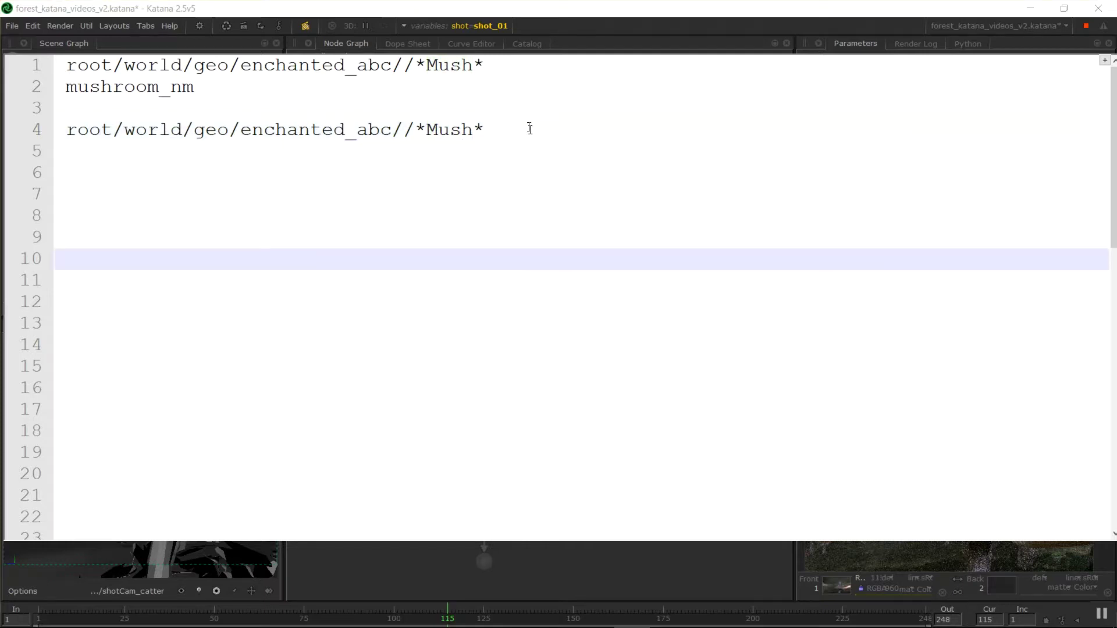
{"action": "left_click", "coordinate": [530, 128]}
{"action": "type", "text": "-"}
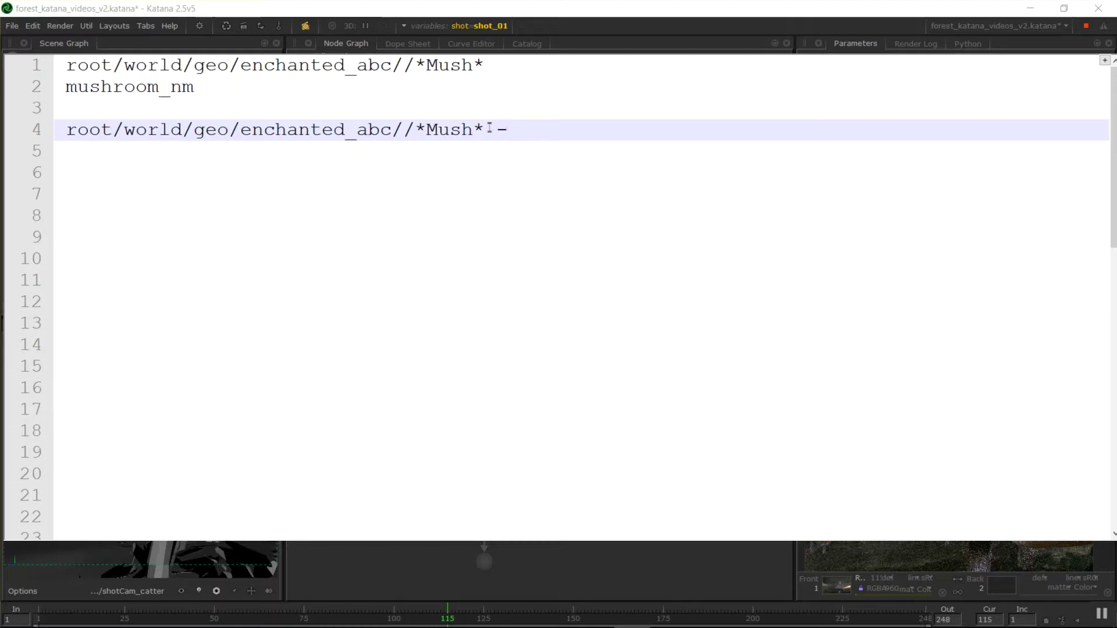
{"action": "left_click_drag", "start_coordinate": [485, 129], "coordinate": [62, 129]}
{"action": "key", "text": "ctrl+c"}
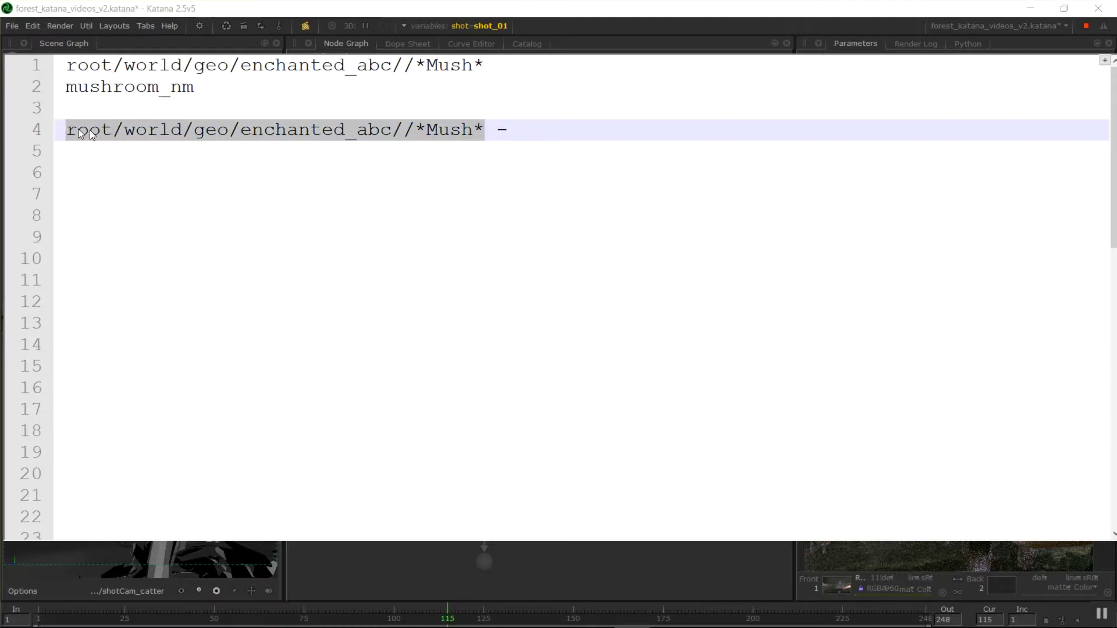
{"action": "left_click", "coordinate": [401, 187]}
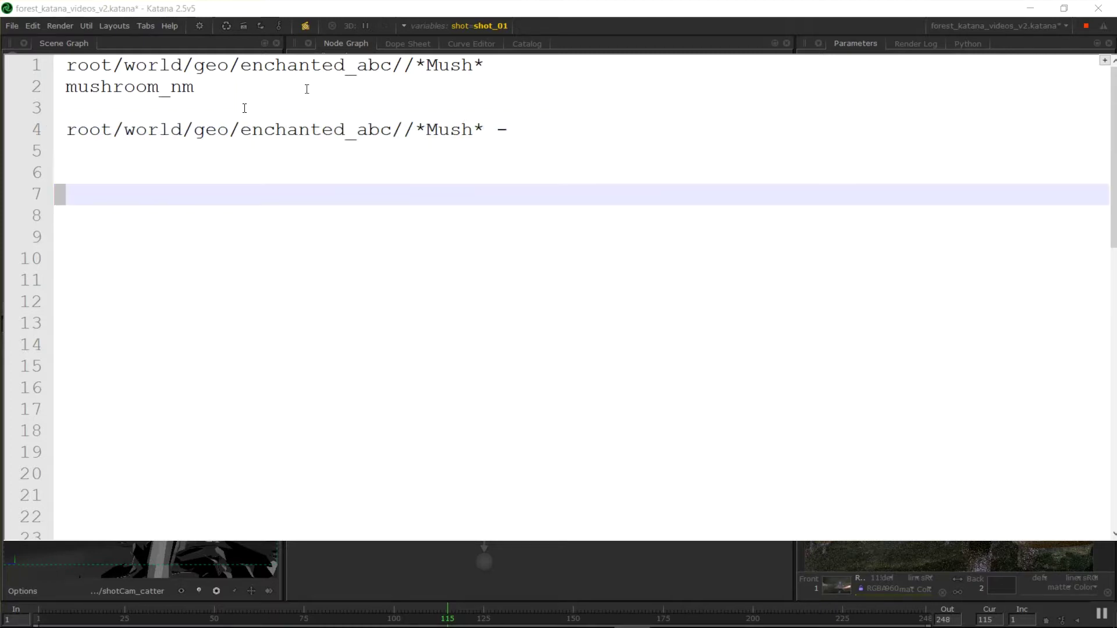
{"action": "left_click", "coordinate": [511, 130]}
{"action": "key", "text": "ctrl+v"}
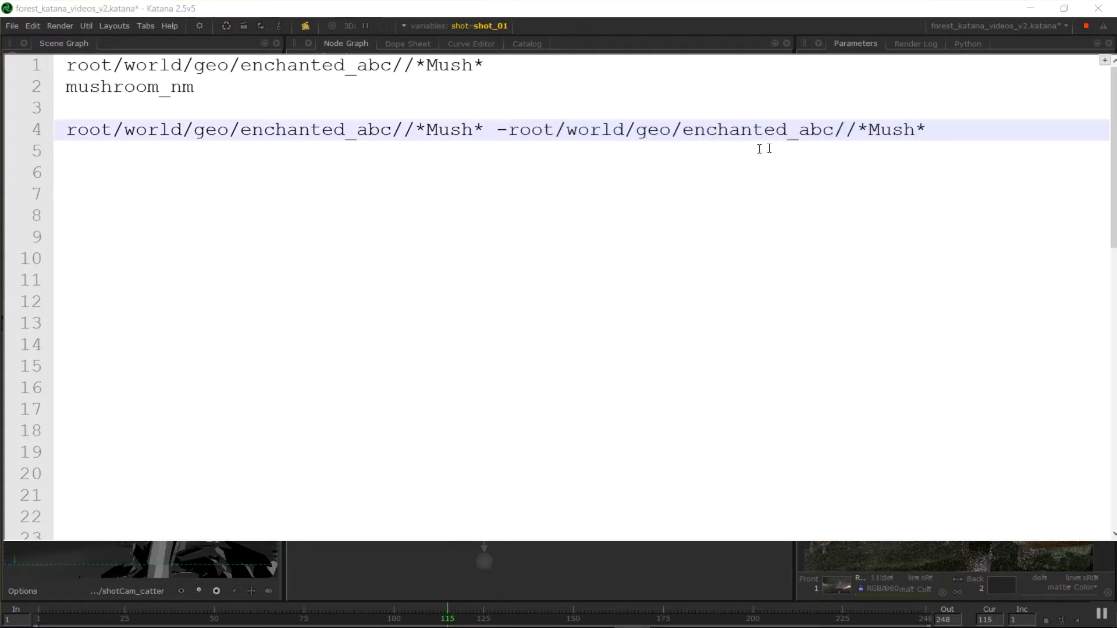
- Replace Mush with Blue in the second path and select the whole line-4 exclusion expression
{"action": "left_click_drag", "start_coordinate": [917, 129], "coordinate": [869, 129]}
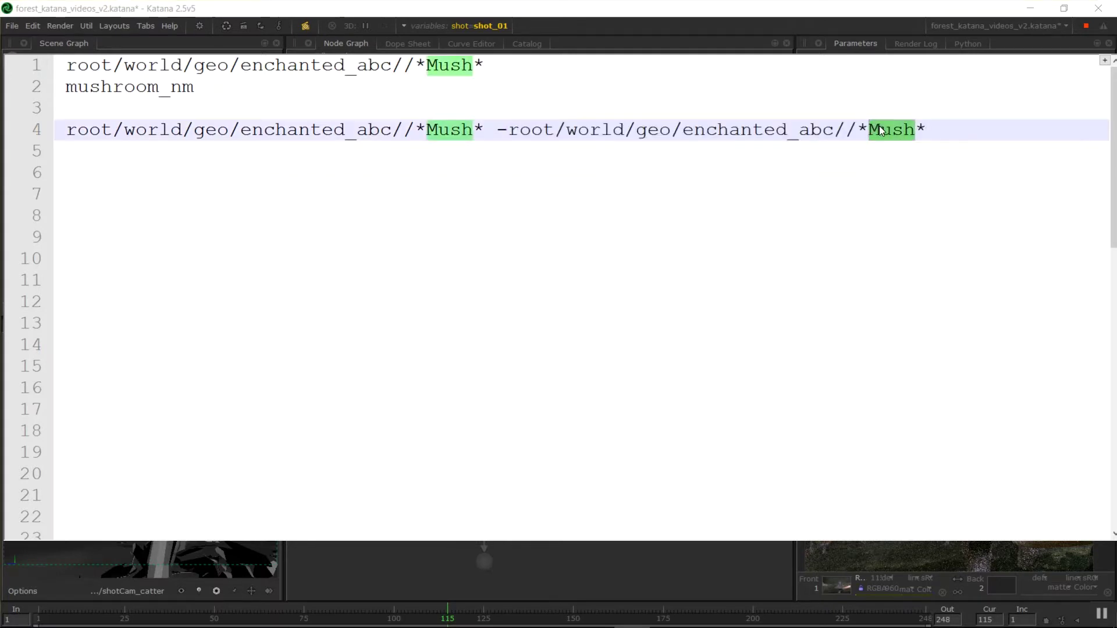
{"action": "type", "text": "Blue"}
{"action": "left_click", "coordinate": [960, 237]}
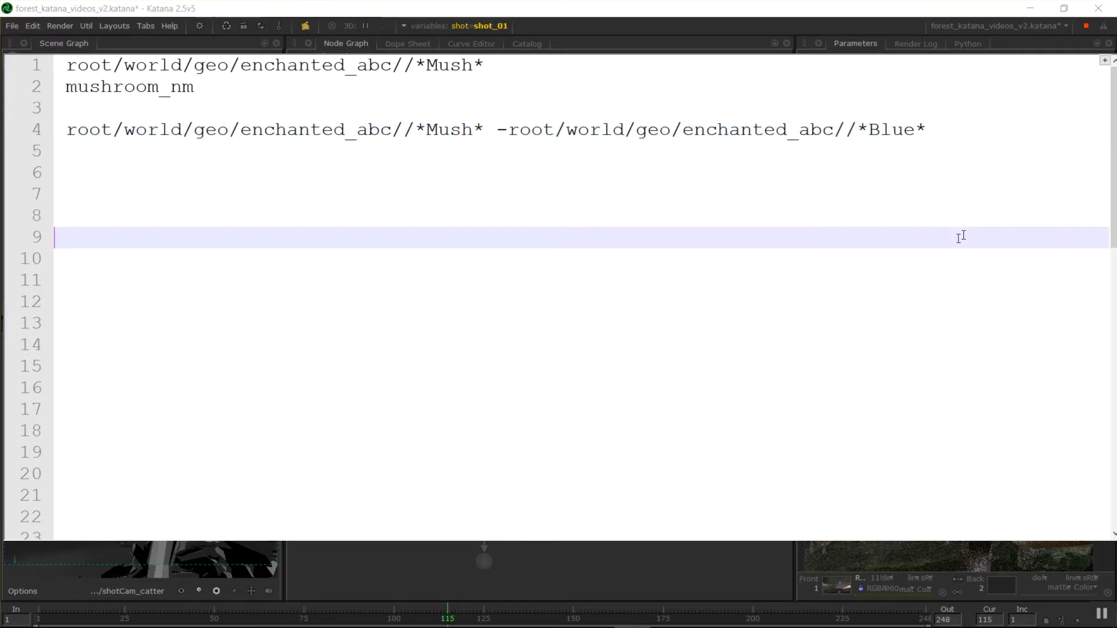
{"action": "left_click_drag", "start_coordinate": [1005, 130], "coordinate": [65, 130]}
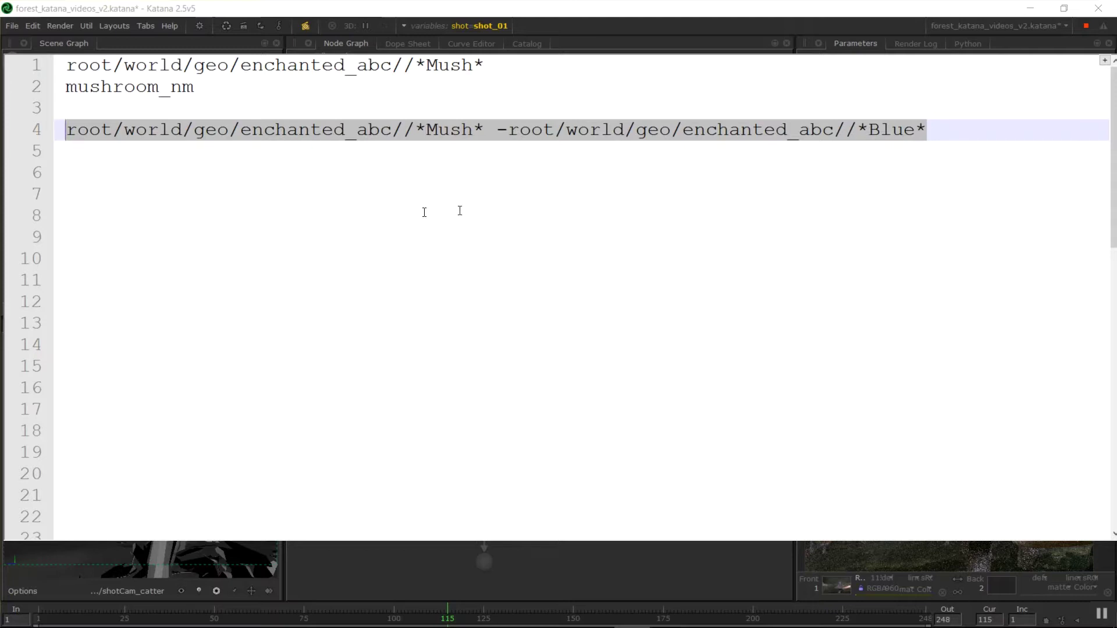
{"action": "left_click", "coordinate": [217, 220]}
{"action": "left_click", "coordinate": [119, 200]}
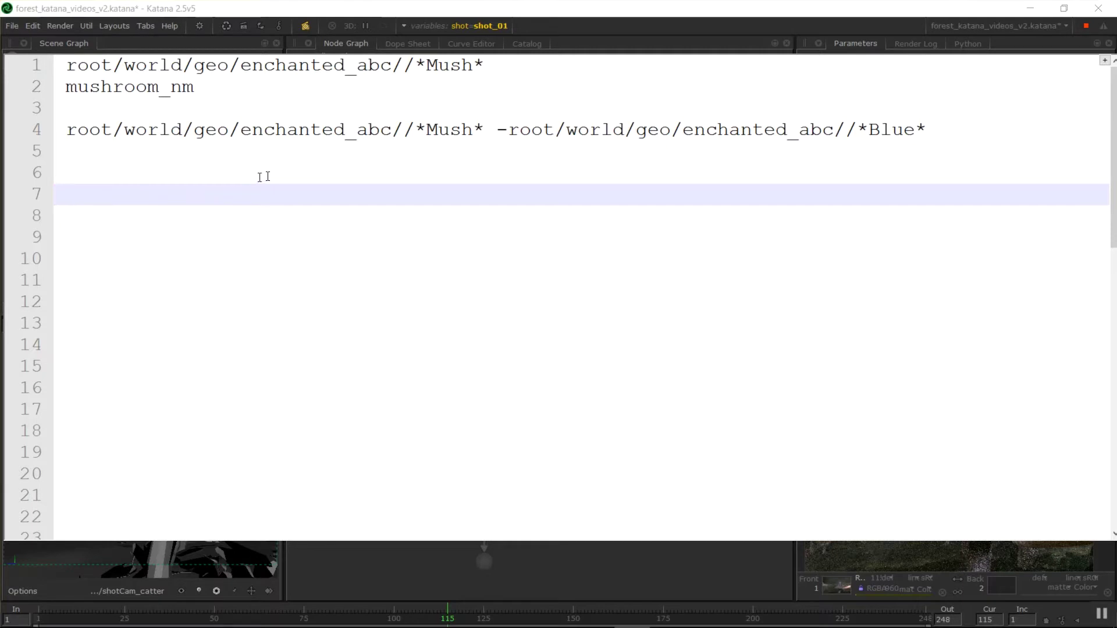
{"action": "left_click_drag", "start_coordinate": [944, 129], "coordinate": [64, 129]}
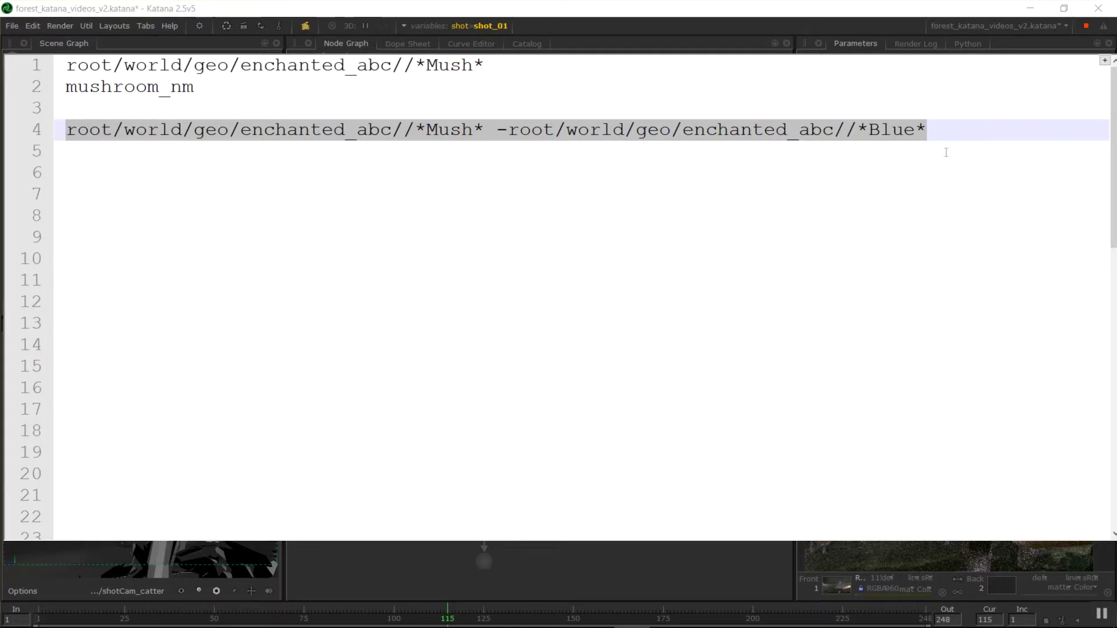
{"action": "key", "text": "alt+Tab"}
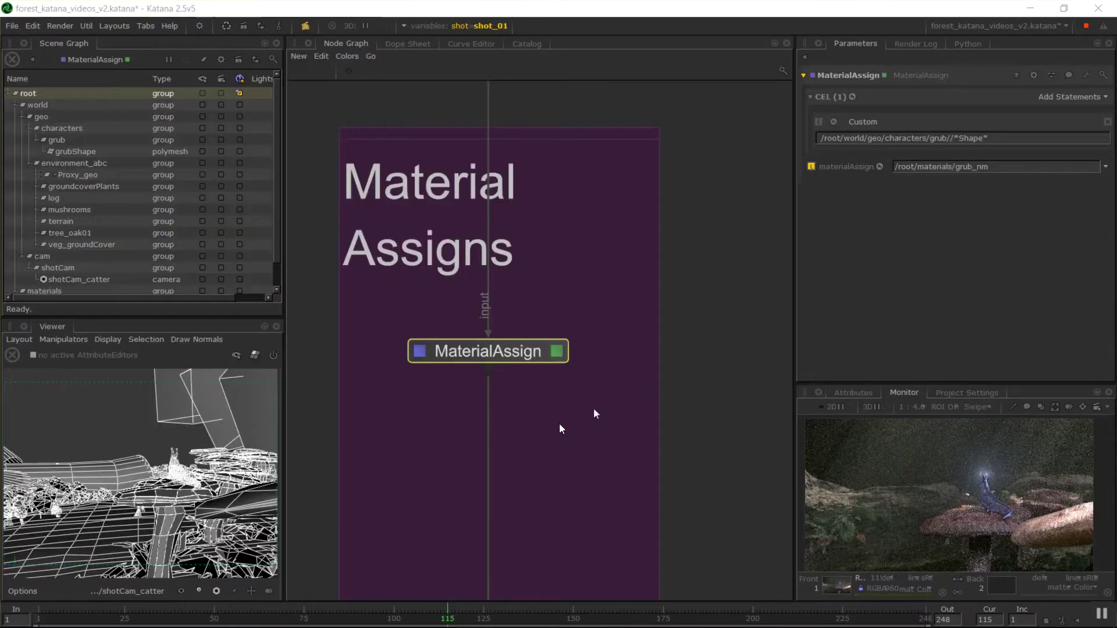
- Replace the custom grub CEL statement with an empty Collections statement
{"action": "left_click", "coordinate": [1077, 96]}
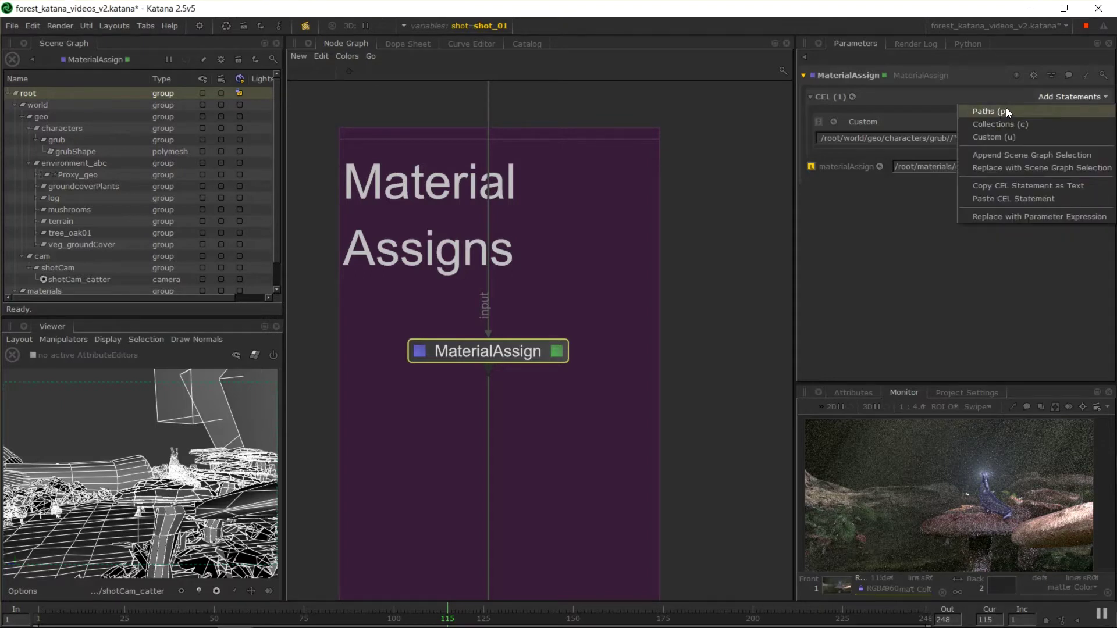
{"action": "left_click", "coordinate": [943, 136]}
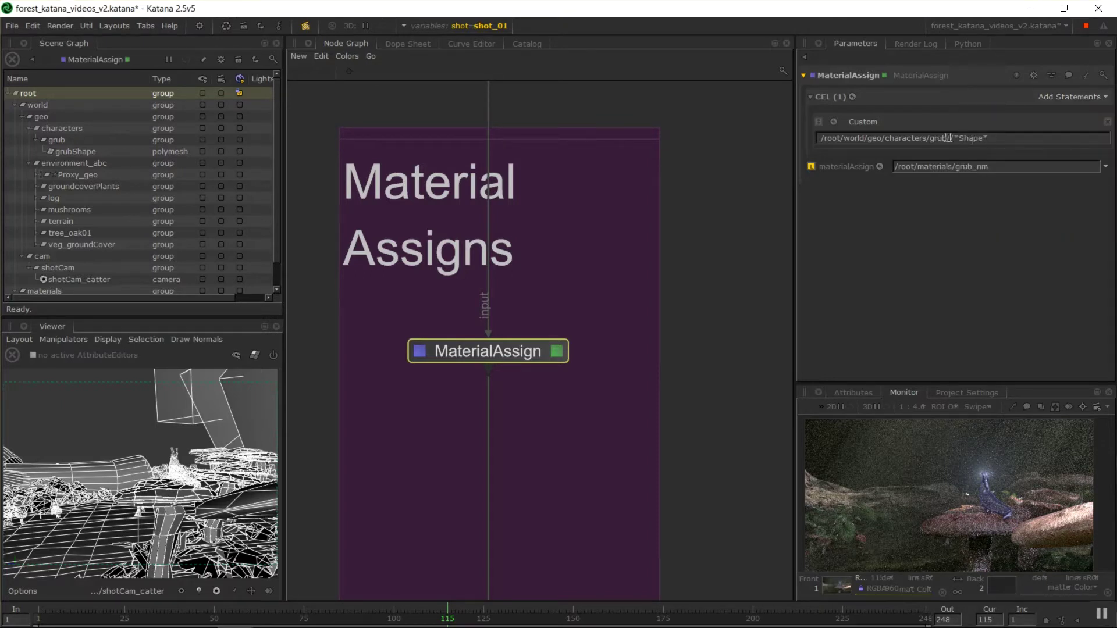
{"action": "left_click_drag", "start_coordinate": [912, 138], "coordinate": [827, 135]}
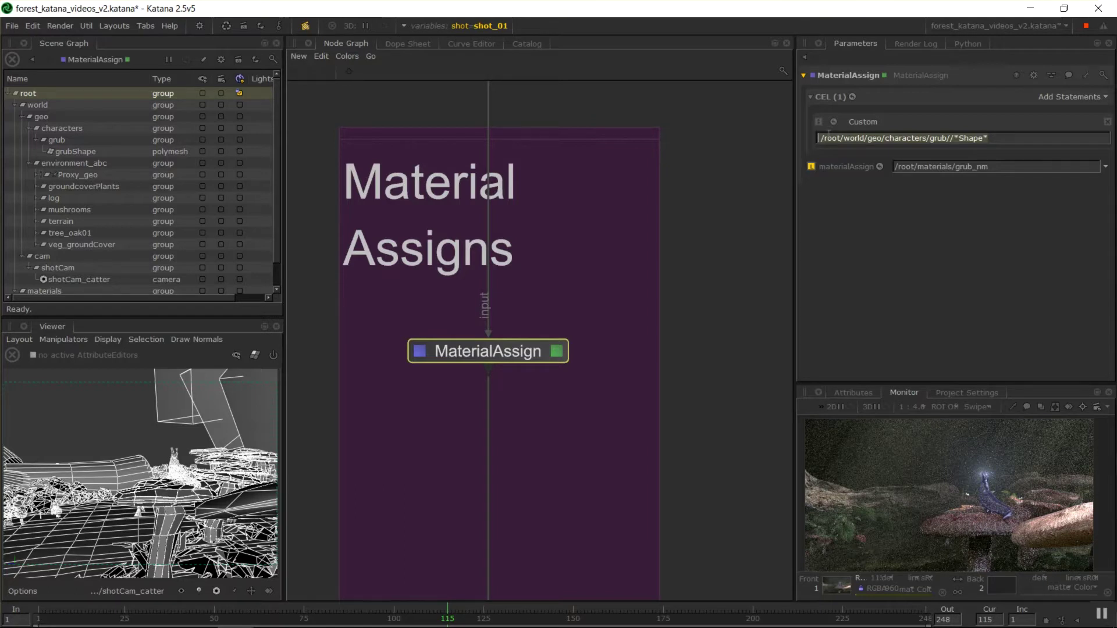
{"action": "left_click", "coordinate": [886, 225]}
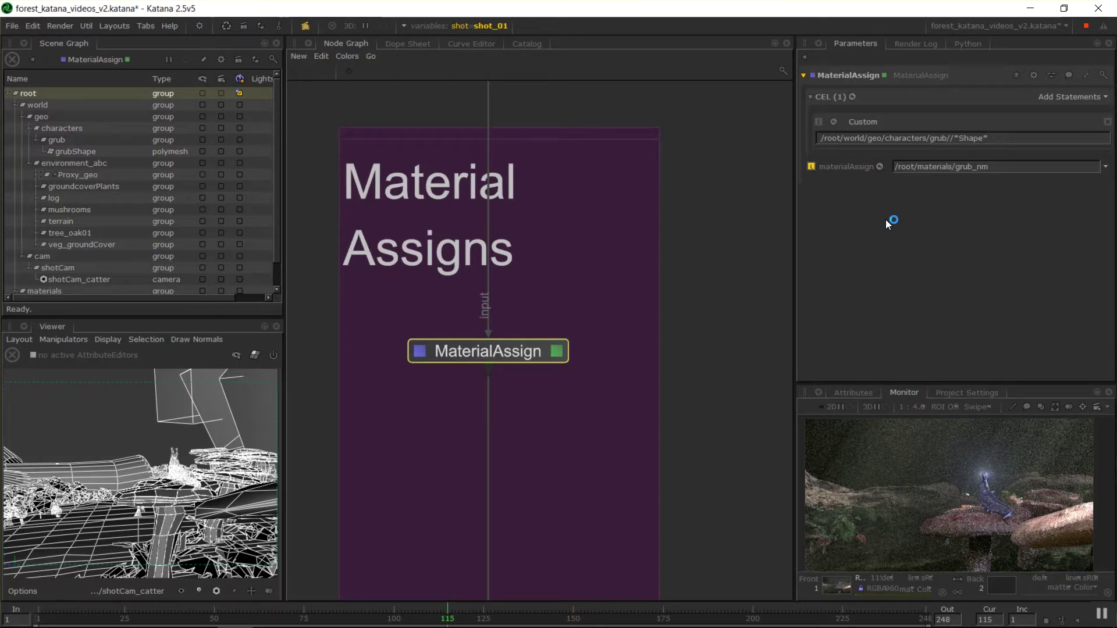
{"action": "left_click", "coordinate": [1066, 97]}
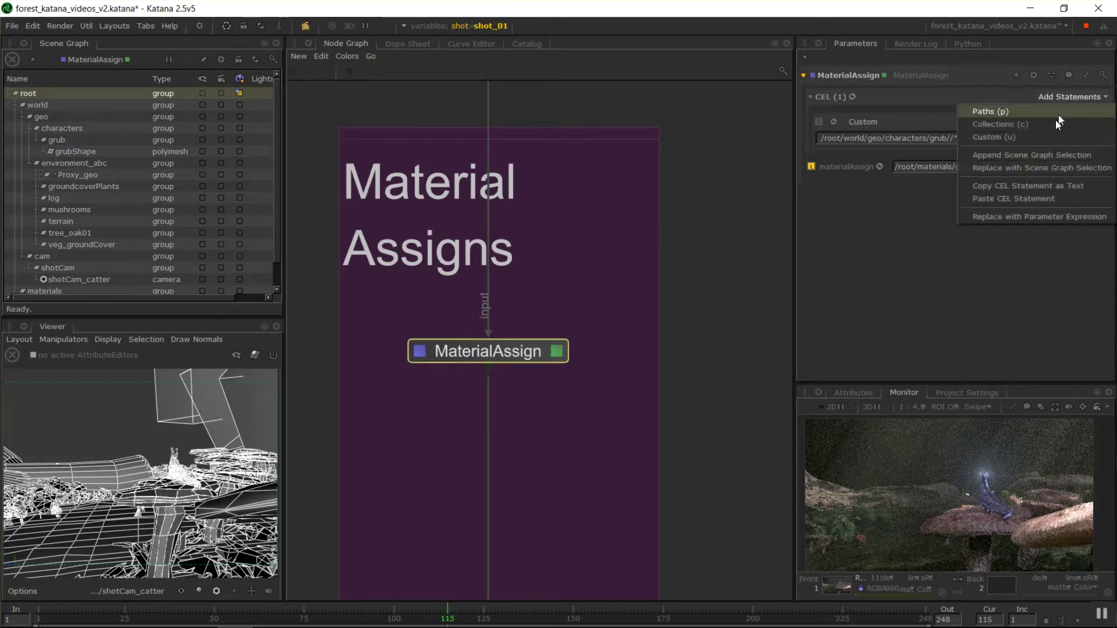
{"action": "left_click", "coordinate": [1024, 123]}
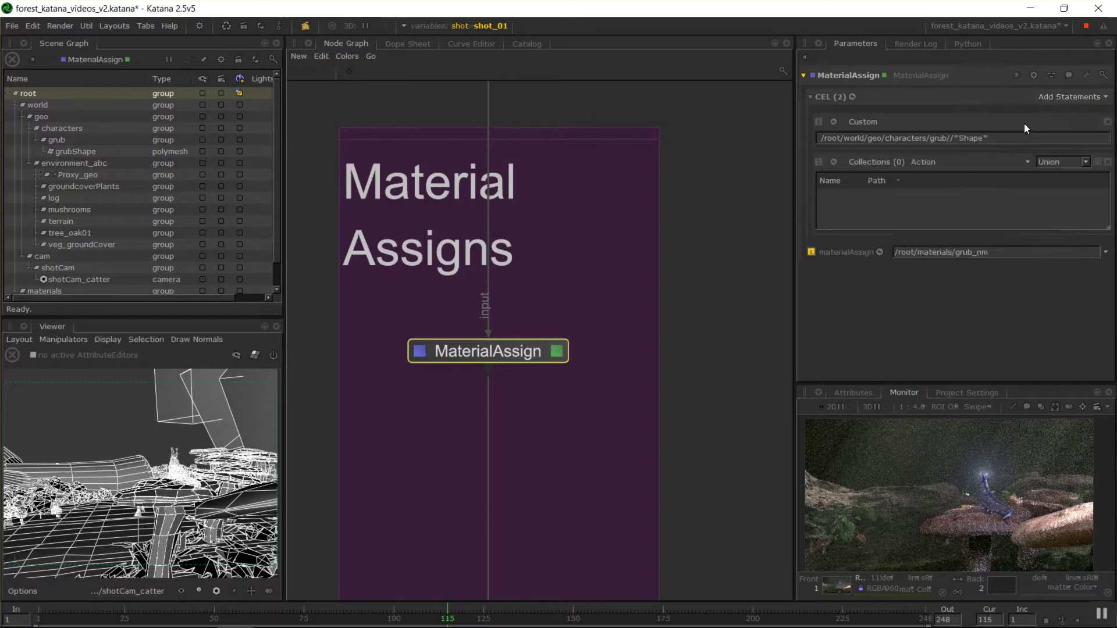
{"action": "left_click", "coordinate": [1106, 123]}
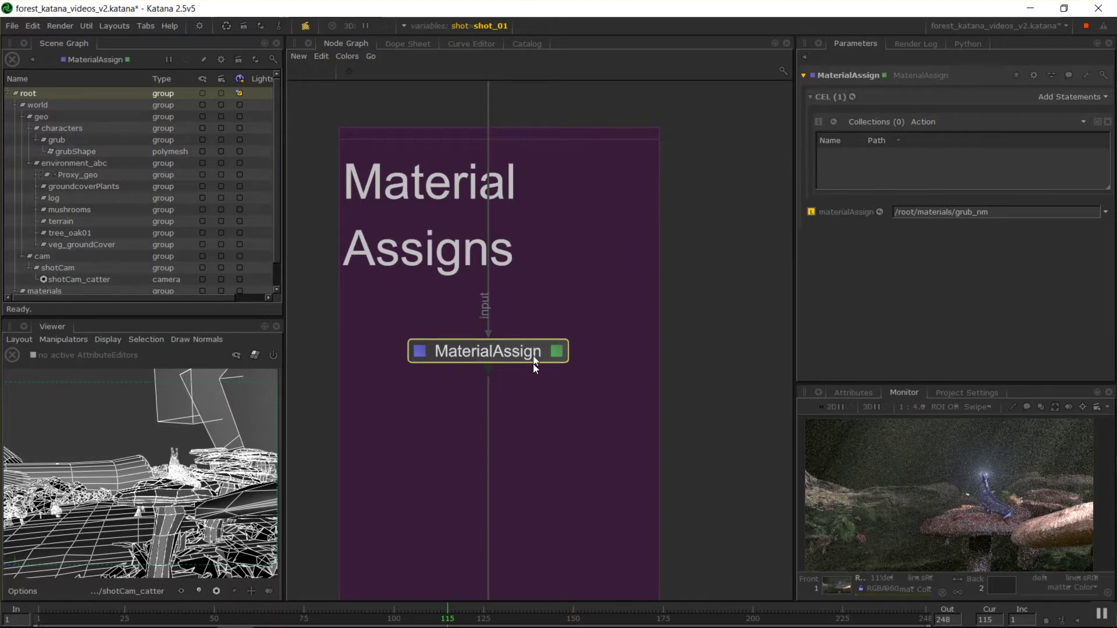
- Move the MaterialAssign node lower and select tree_oak01 and log in the scene graph
{"action": "left_click_drag", "start_coordinate": [536, 359], "coordinate": [538, 406]}
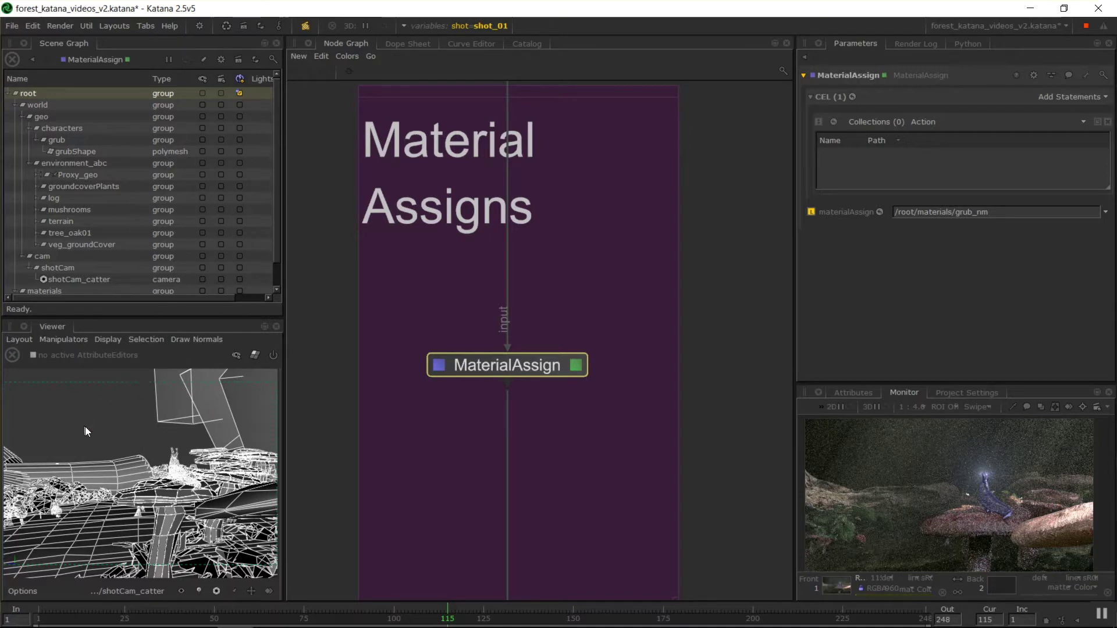
{"action": "left_click", "coordinate": [463, 436]}
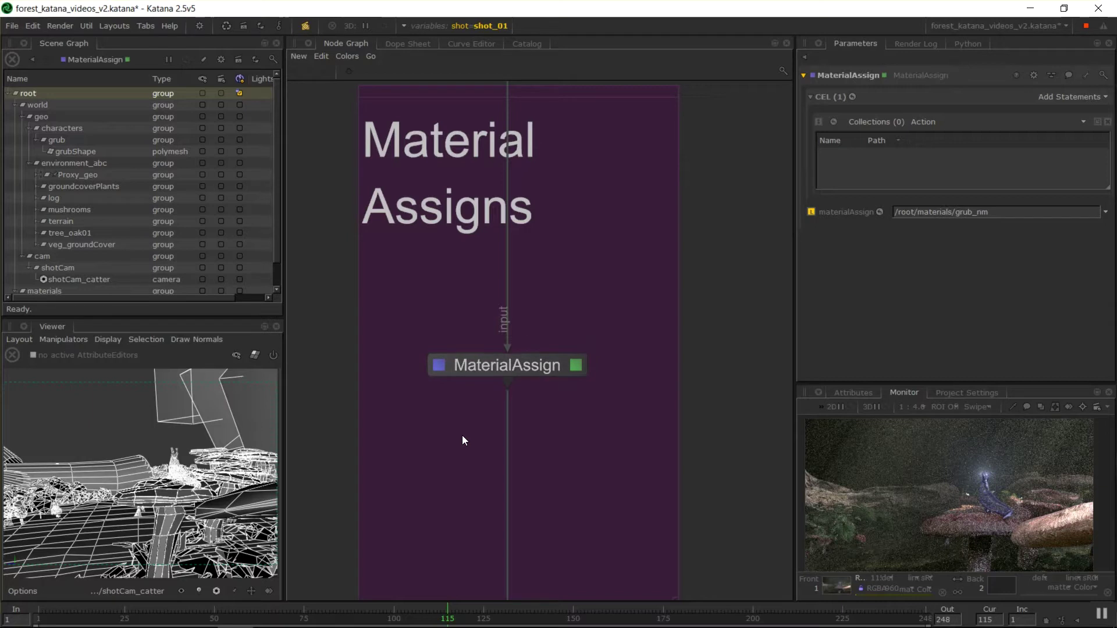
{"action": "left_click", "coordinate": [83, 236]}
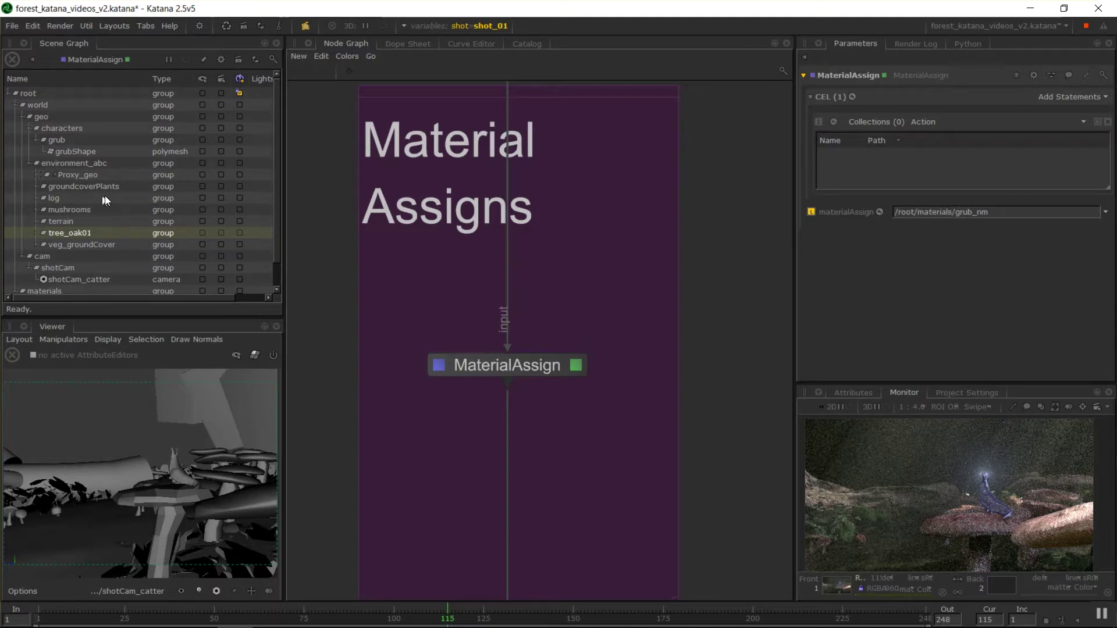
{"action": "left_click", "coordinate": [58, 198], "text": "ctrl"}
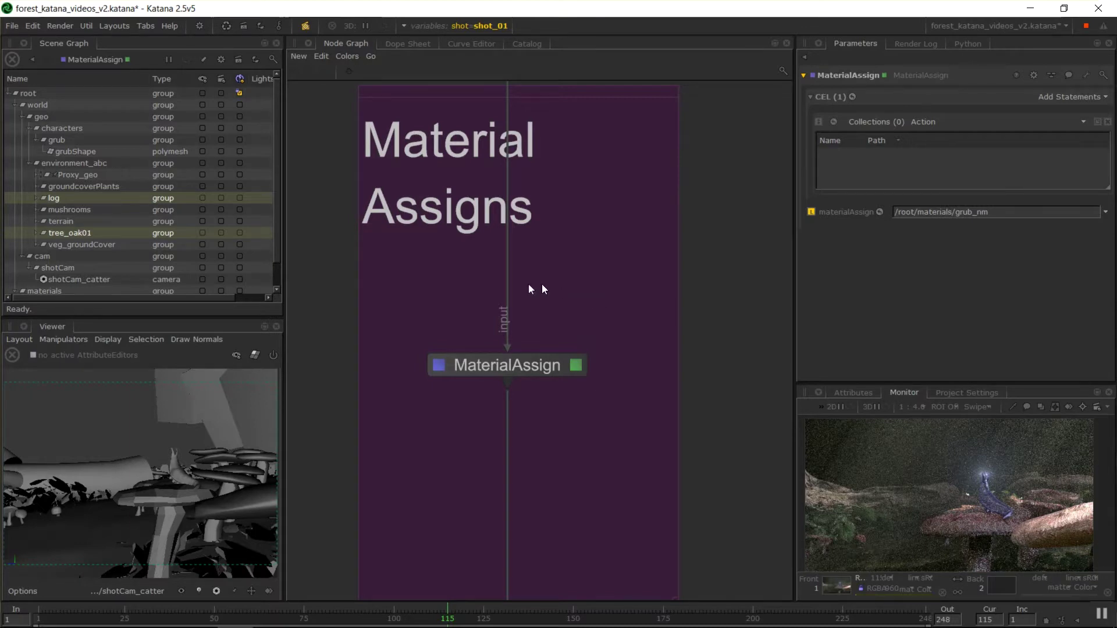
{"action": "key", "text": "Tab"}
- Add a CollectionCreate node via 'coll' above MaterialAssign, naming it logAndTree_col
{"action": "type", "text": "coll"}
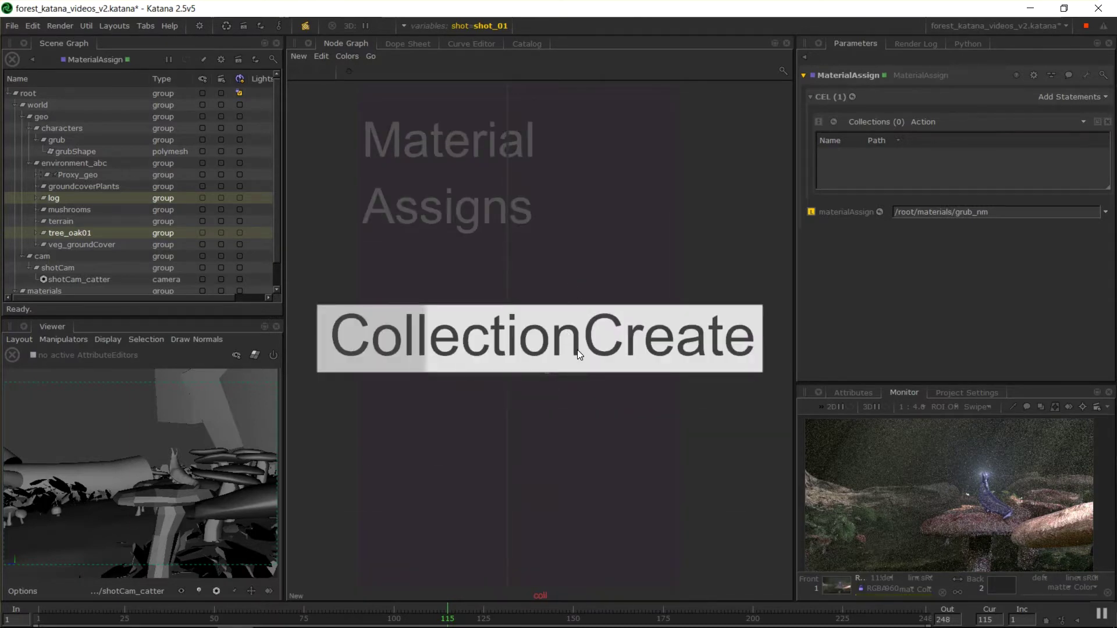
{"action": "key", "text": "Return"}
{"action": "left_click", "coordinate": [512, 274]}
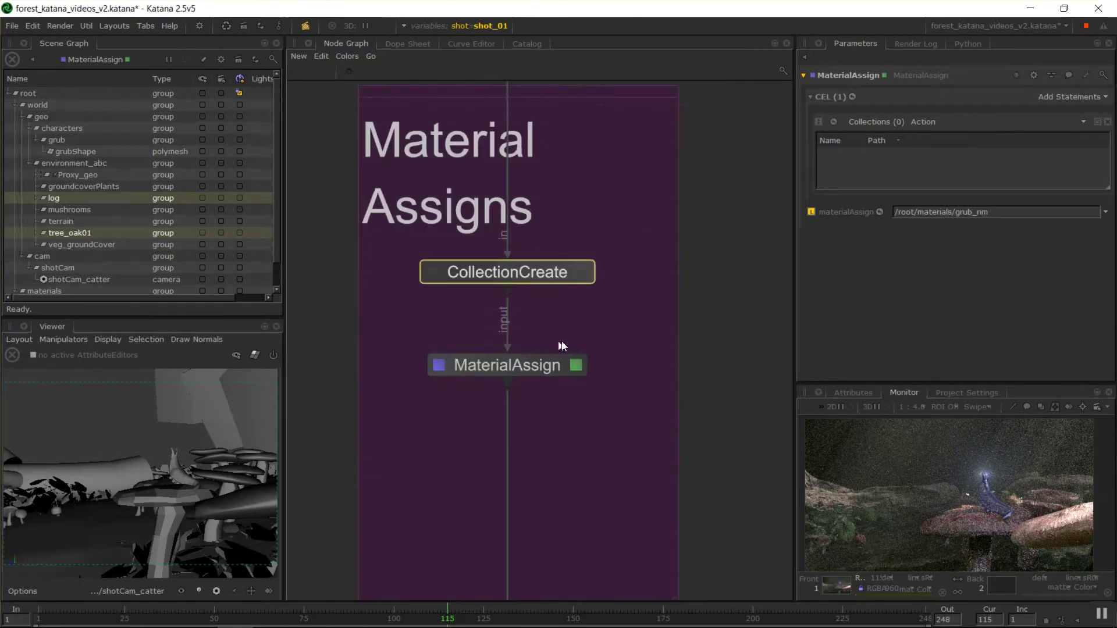
{"action": "left_click", "coordinate": [583, 272]}
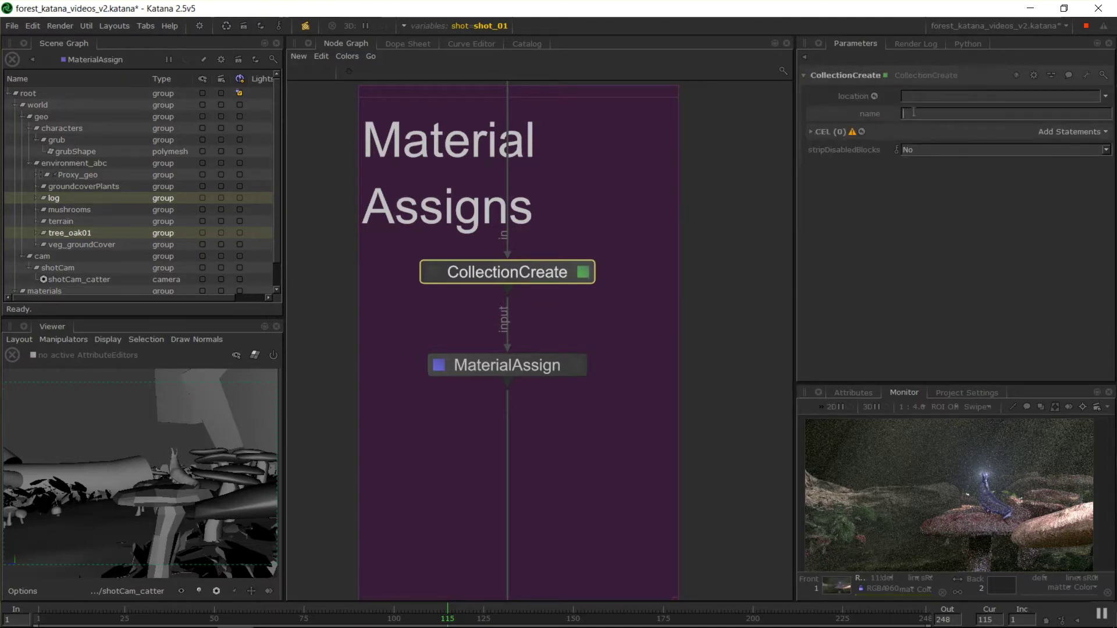
{"action": "type", "text": "Lo"}
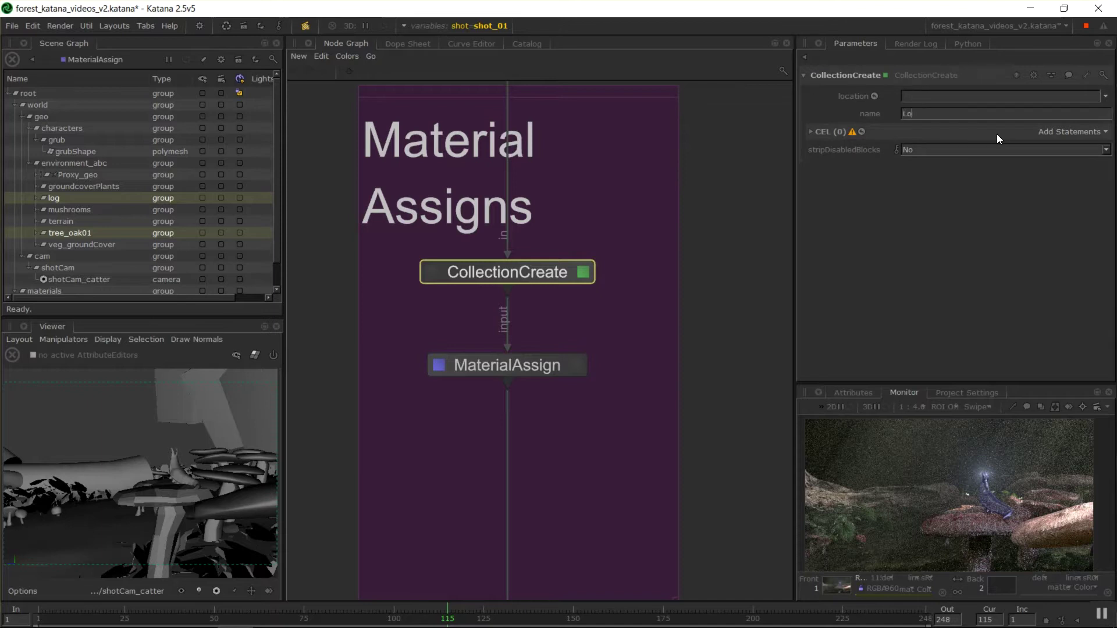
{"action": "key", "text": "BackSpace"}
{"action": "key", "text": "BackSpace"}
{"action": "type", "text": "logAndTree_col"}
{"action": "key", "text": "Return"}
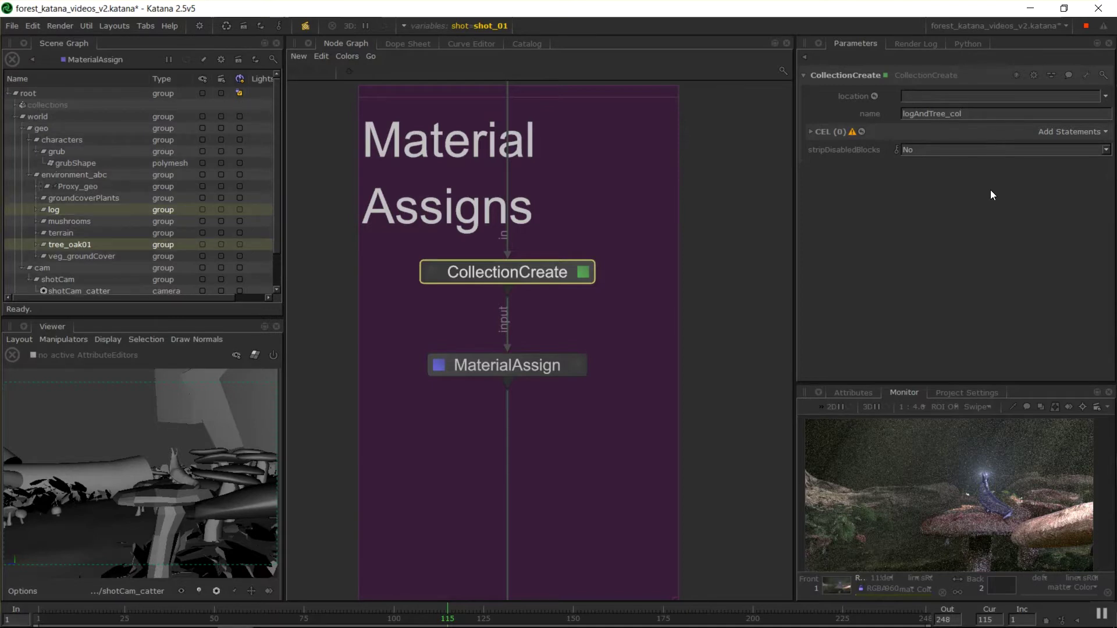
- Add the environment_abc log and tree_oak01 paths to logAndTree_col's CEL, then reveal it under collections
{"action": "left_click", "coordinate": [818, 133]}
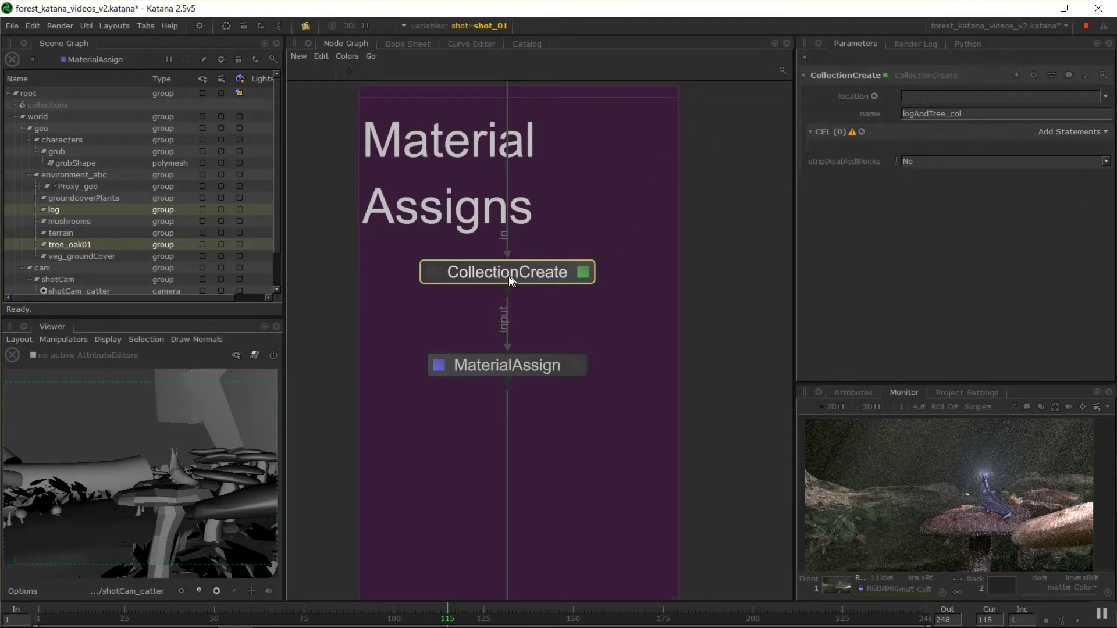
{"action": "middle_click_drag", "start_coordinate": [59, 214], "coordinate": [1073, 132]}
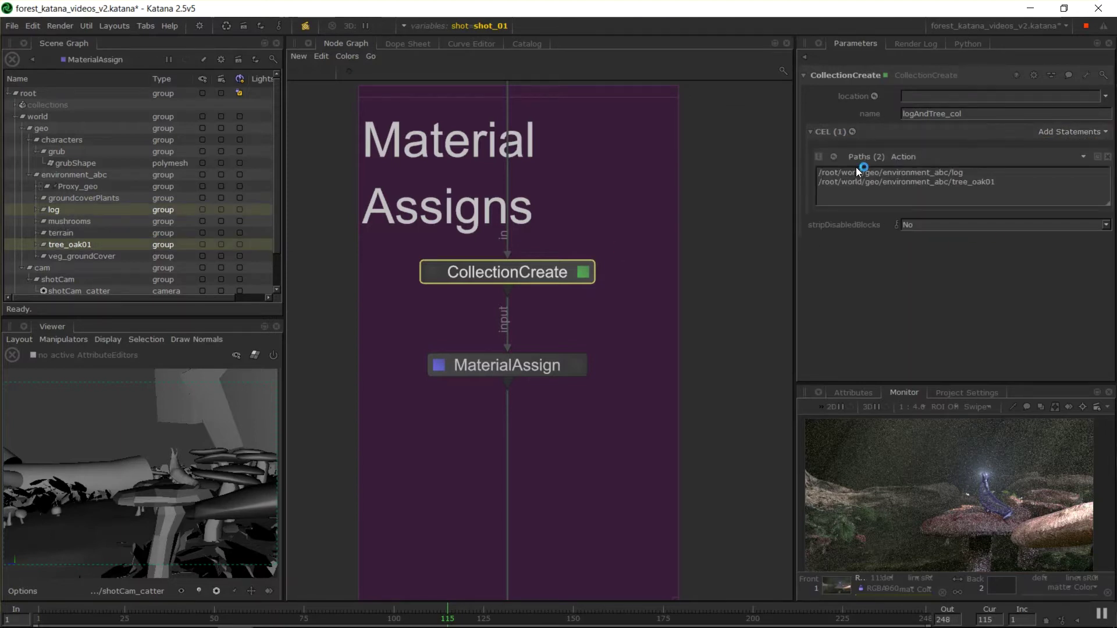
{"action": "left_click", "coordinate": [956, 182]}
{"action": "left_click", "coordinate": [1068, 132]}
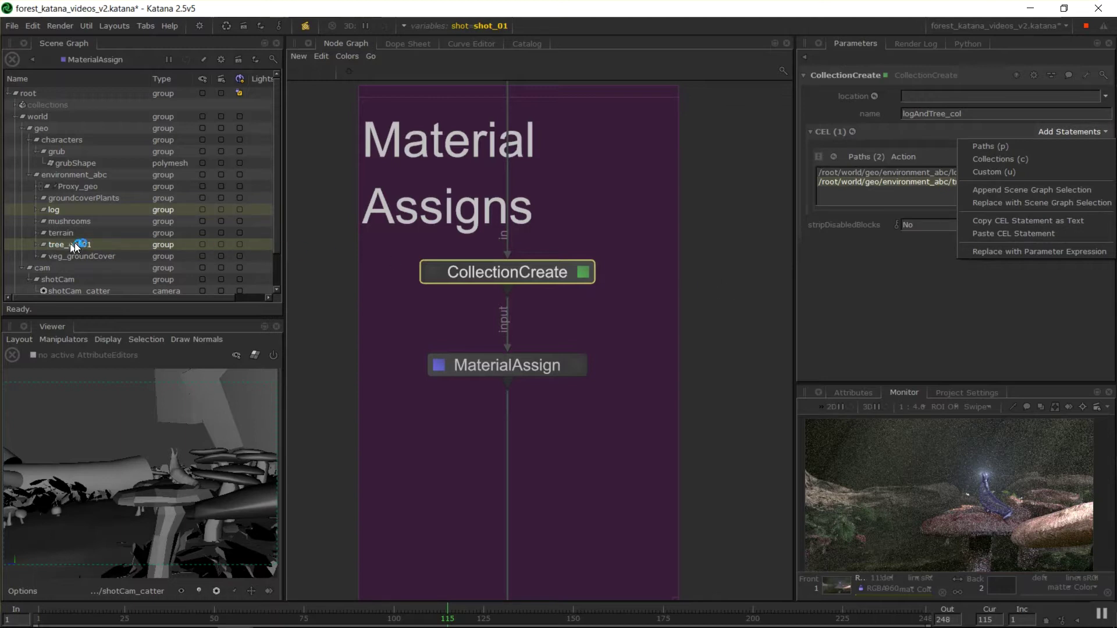
{"action": "left_click_drag", "start_coordinate": [41, 198], "coordinate": [907, 186]}
{"action": "left_click_drag", "start_coordinate": [1045, 198], "coordinate": [868, 163]}
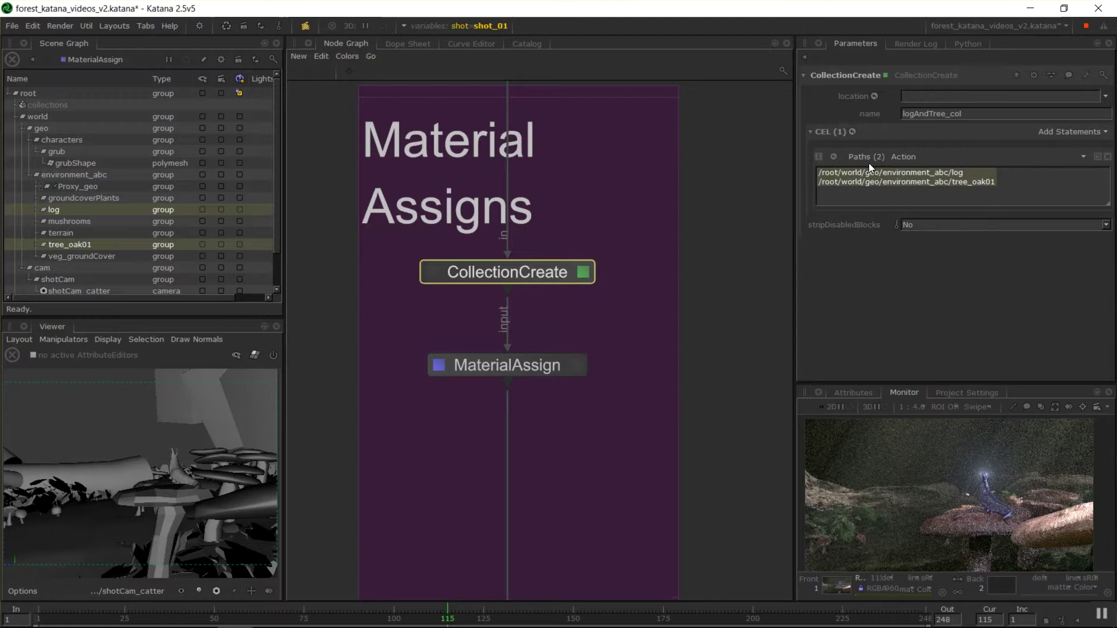
{"action": "left_click", "coordinate": [1047, 202]}
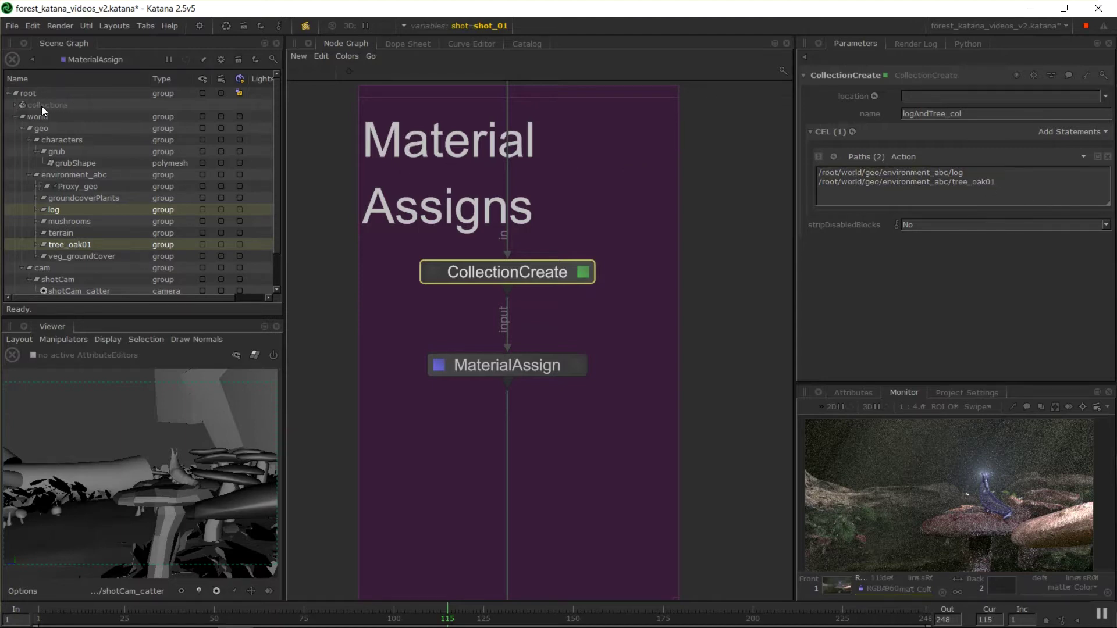
{"action": "left_click", "coordinate": [19, 104]}
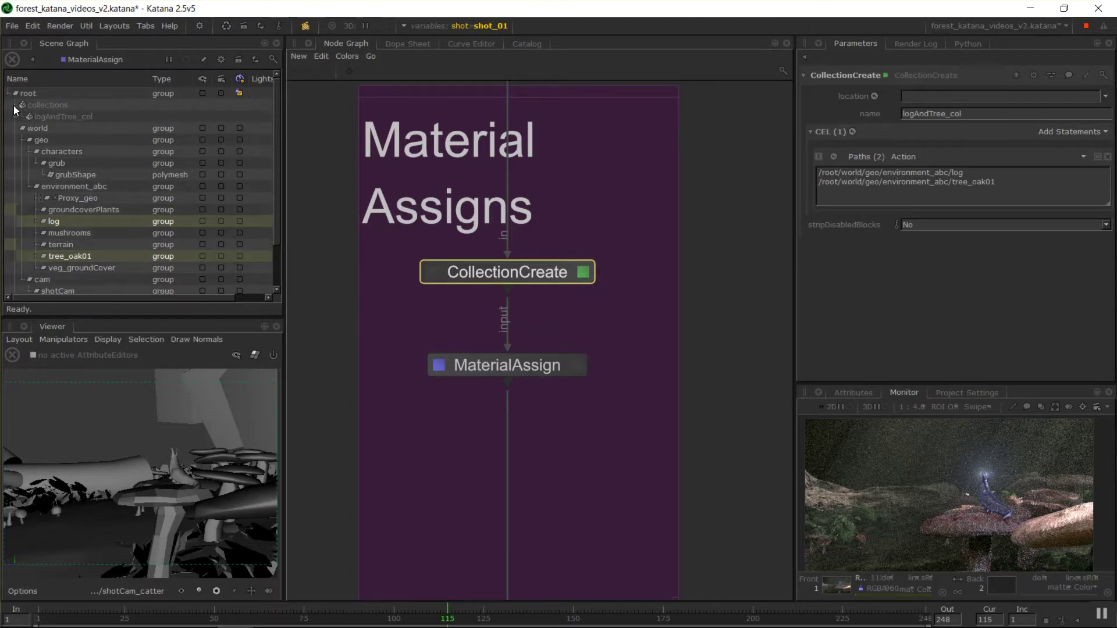
{"action": "left_click", "coordinate": [70, 121]}
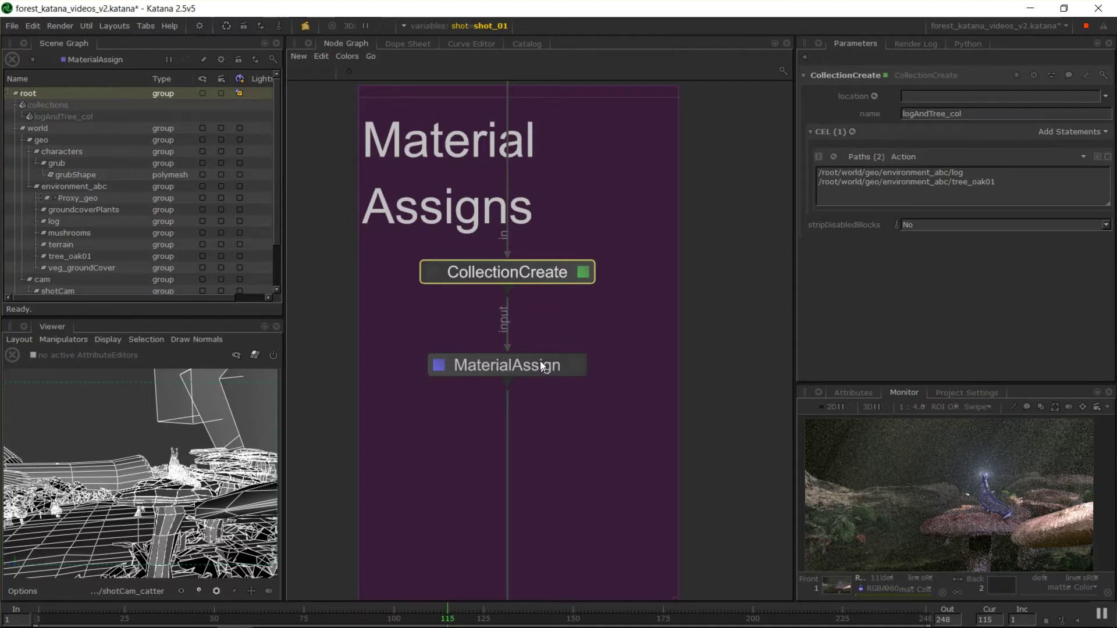
- Add logAndTree_col to MaterialAssign's CEL Collections so grub_nm targets log and tree_oak01
{"action": "left_click_drag", "start_coordinate": [541, 365], "coordinate": [568, 404]}
{"action": "middle_click_drag", "start_coordinate": [569, 404], "coordinate": [582, 309]}
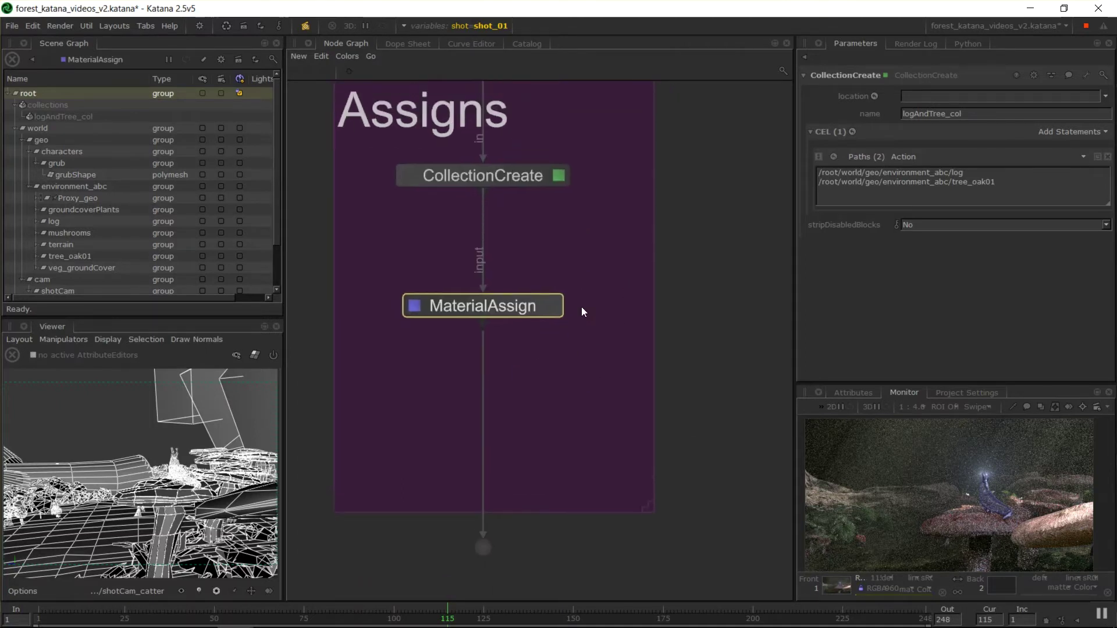
{"action": "left_click", "coordinate": [552, 309]}
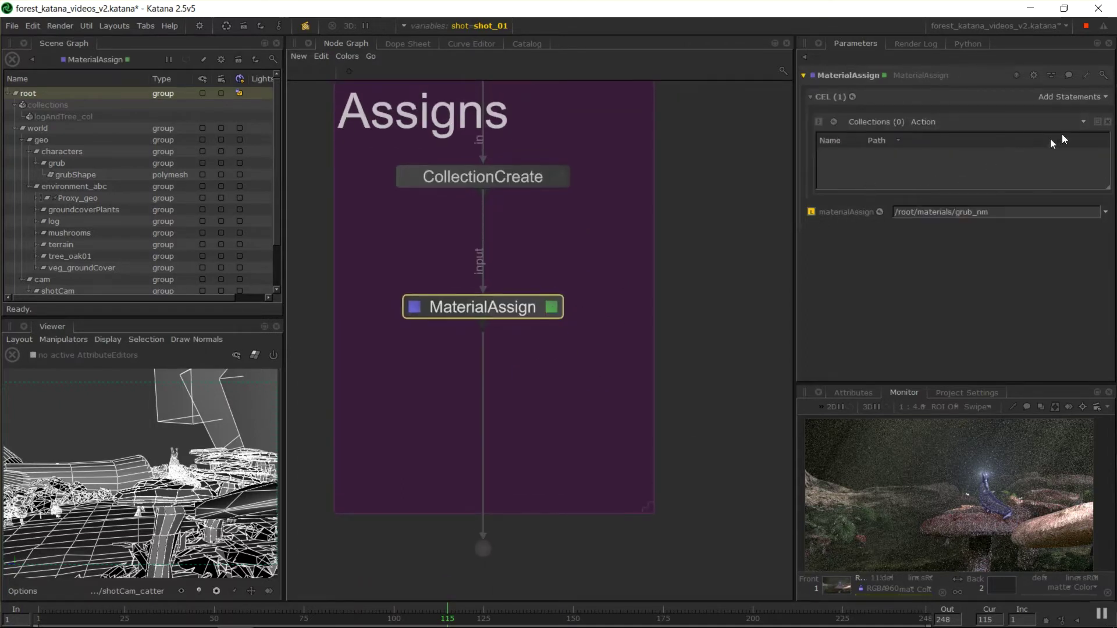
{"action": "left_click", "coordinate": [1078, 96]}
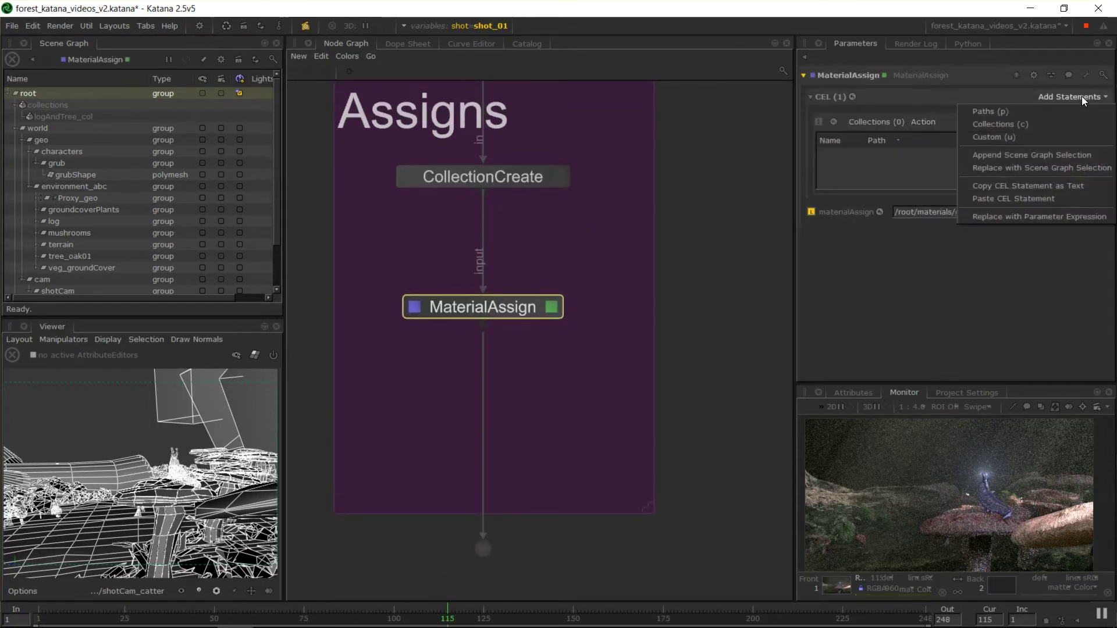
{"action": "left_click", "coordinate": [897, 162]}
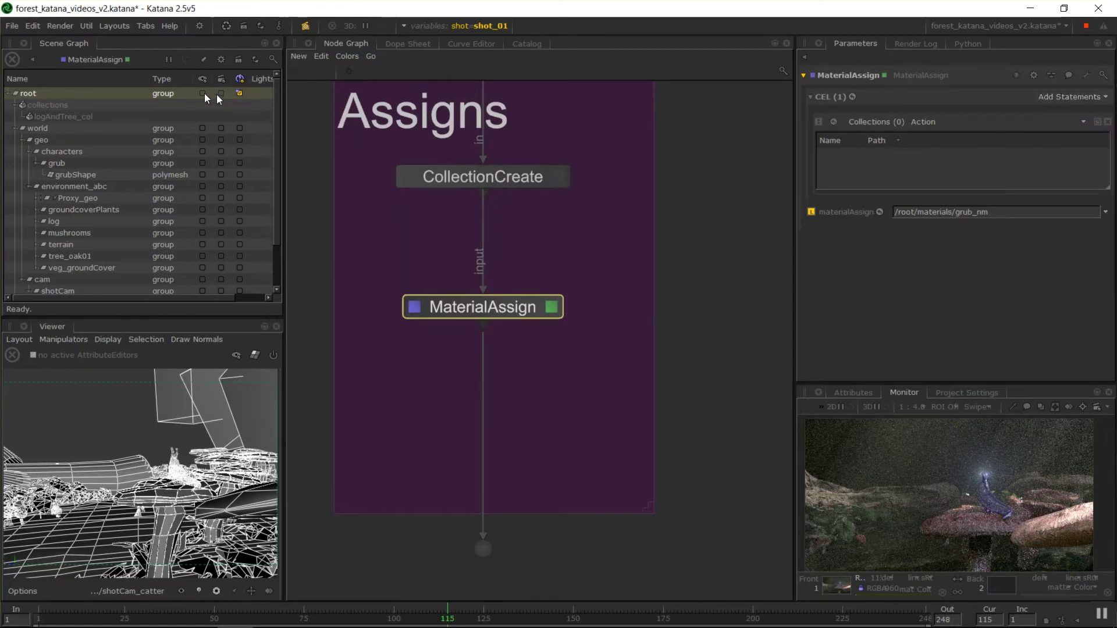
{"action": "left_click_drag", "start_coordinate": [51, 117], "coordinate": [952, 166]}
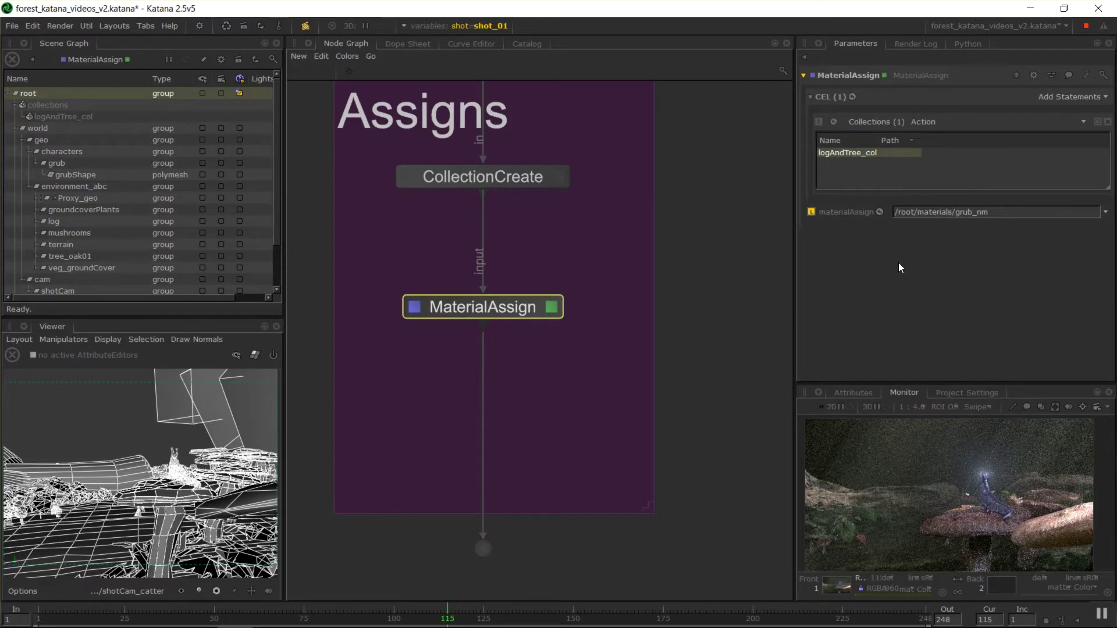
{"action": "left_click_drag", "start_coordinate": [988, 217], "coordinate": [955, 223]}
- Delete the CollectionCreate node and move MaterialAssign up under the Material Assigns title
{"action": "left_click_drag", "start_coordinate": [487, 550], "coordinate": [487, 566]}
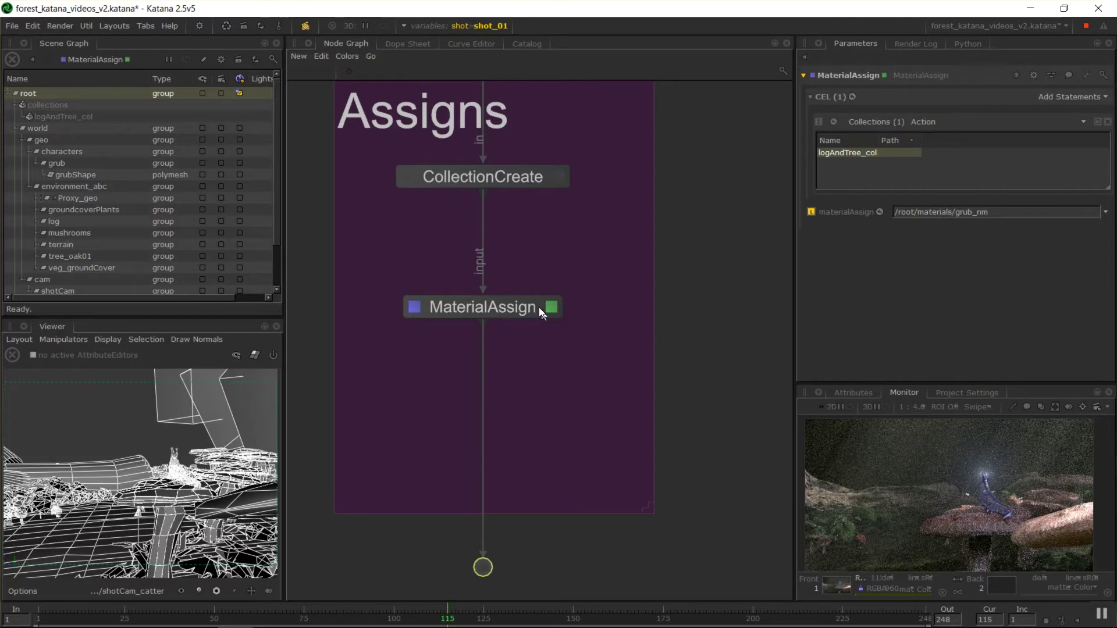
{"action": "middle_click_drag", "start_coordinate": [539, 308], "coordinate": [574, 277]}
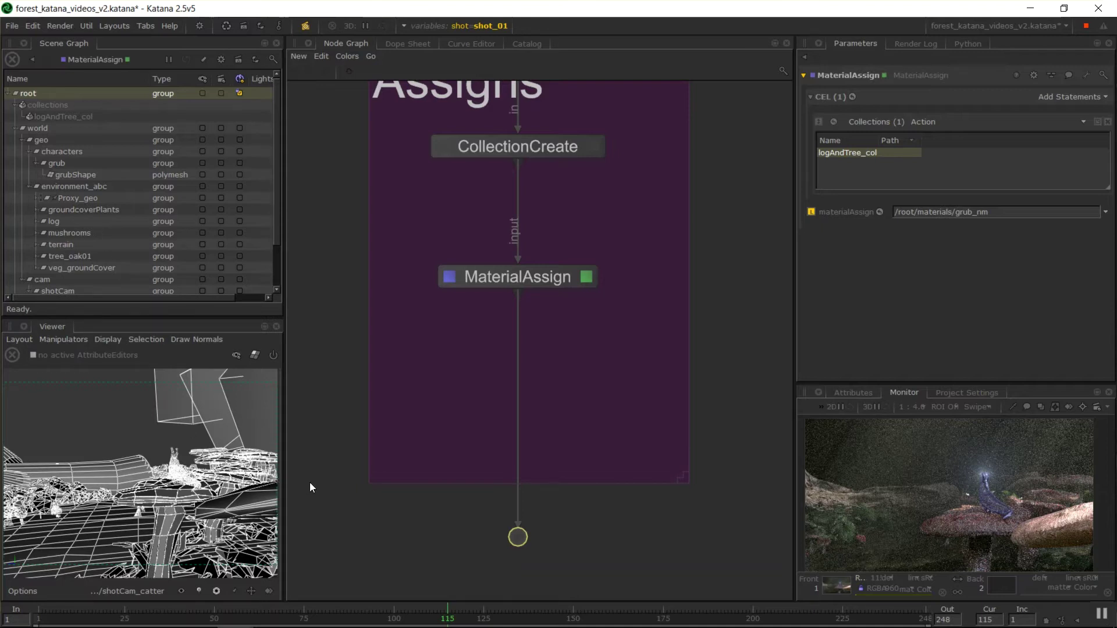
{"action": "left_click", "coordinate": [557, 148]}
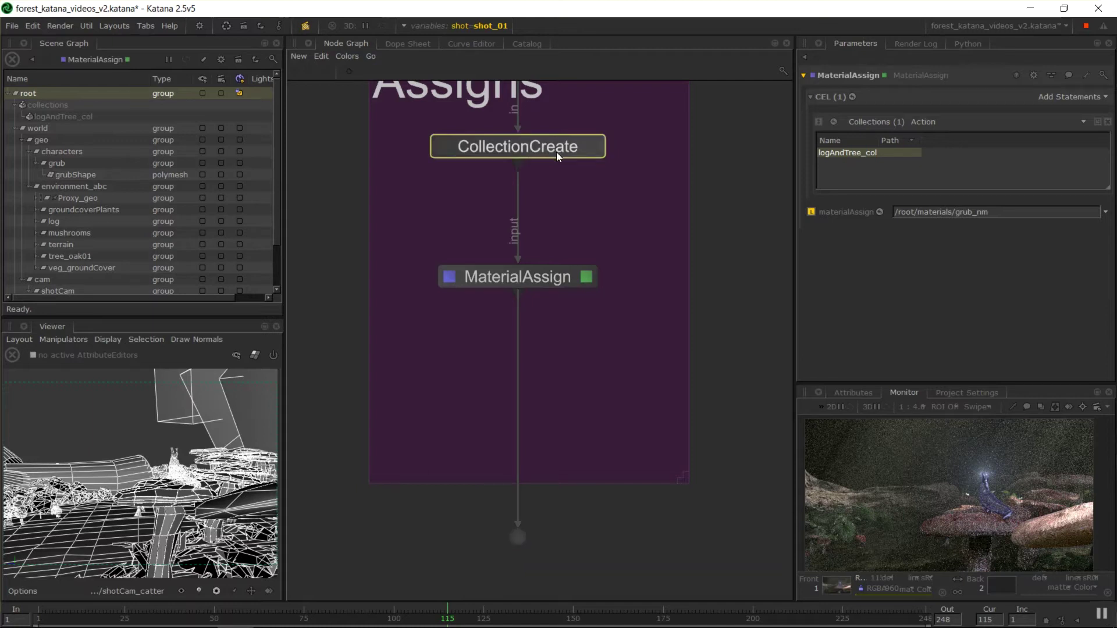
{"action": "key", "text": "Delete"}
{"action": "left_click_drag", "start_coordinate": [556, 279], "coordinate": [554, 149]}
{"action": "middle_click_drag", "start_coordinate": [497, 141], "coordinate": [485, 246]}
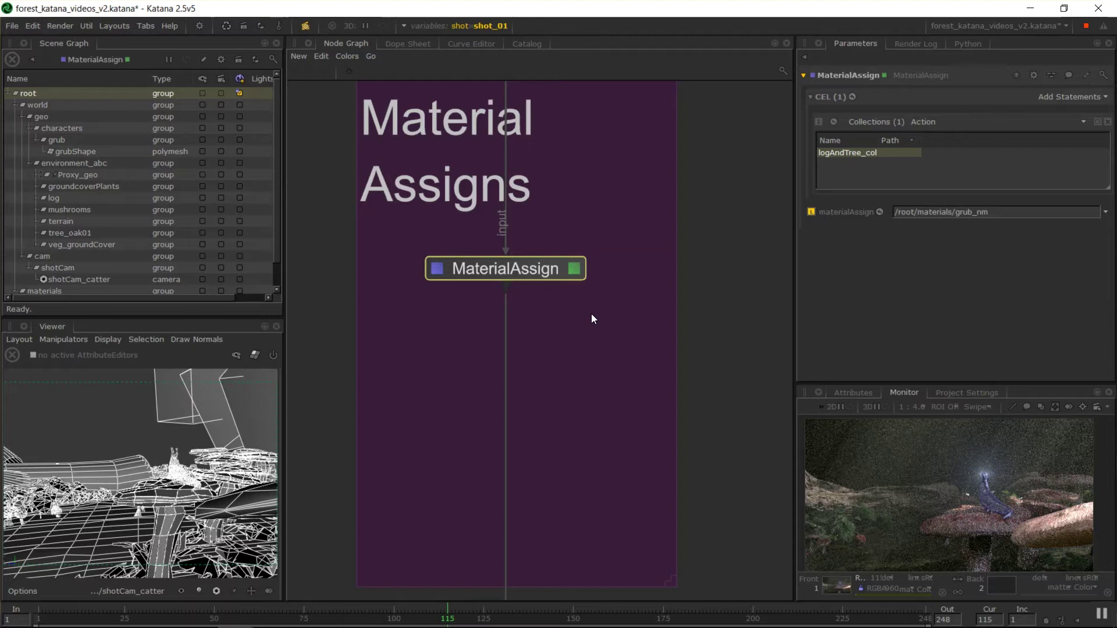
- Duplicate MaterialAssign three times with Ctrl+D, placing MaterialAssign1, 2 and 3 one below another
{"action": "key", "text": "ctrl+d"}
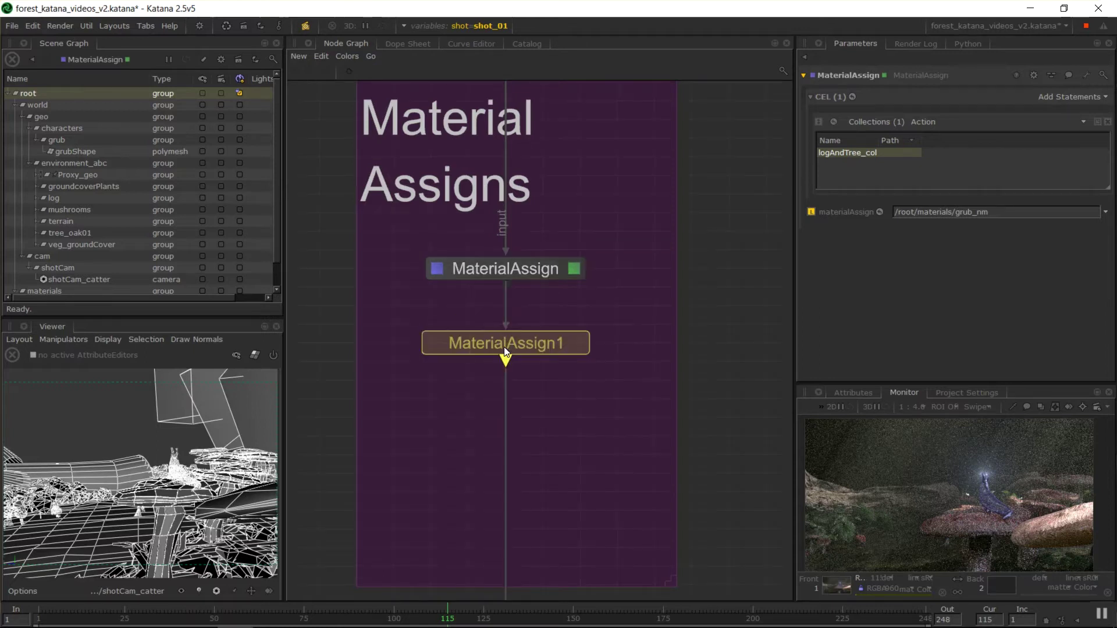
{"action": "left_click", "coordinate": [504, 380]}
{"action": "key", "text": "ctrl+d"}
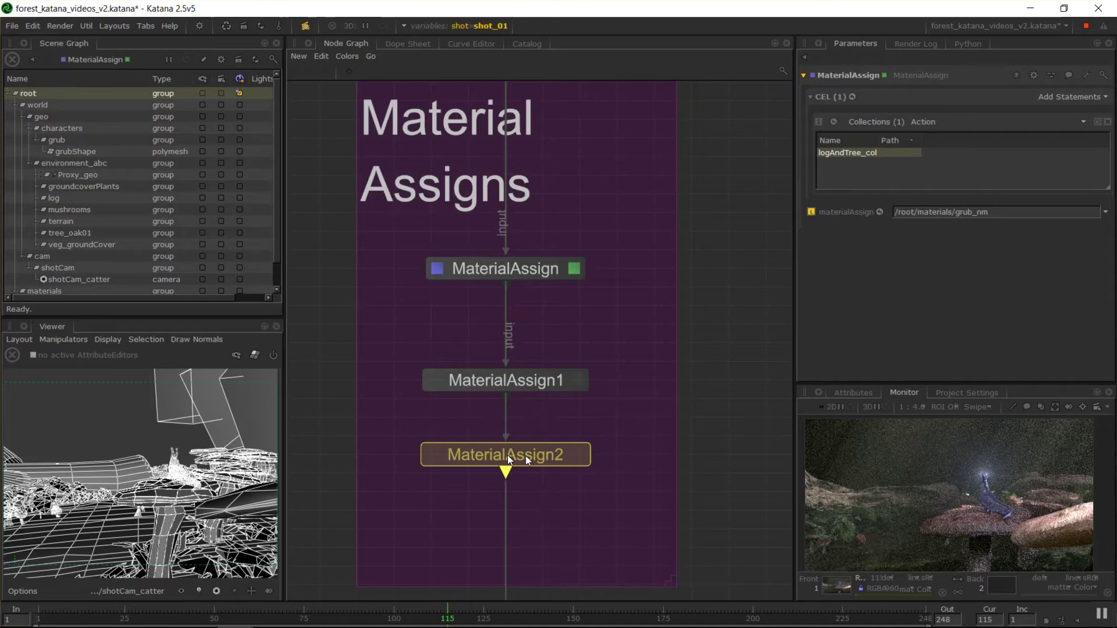
{"action": "left_click", "coordinate": [506, 438]}
{"action": "key", "text": "ctrl+d"}
{"action": "left_click", "coordinate": [577, 493]}
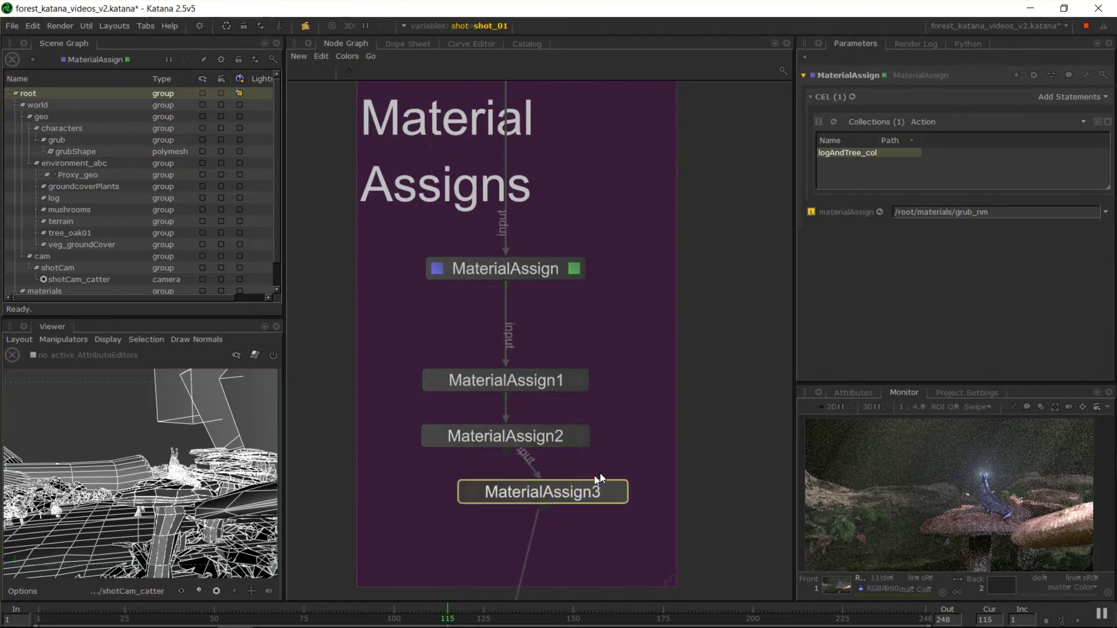
- Line up MaterialAssign1 through MaterialAssign3 beneath the original and move them up together
{"action": "left_click_drag", "start_coordinate": [594, 388], "coordinate": [459, 499]}
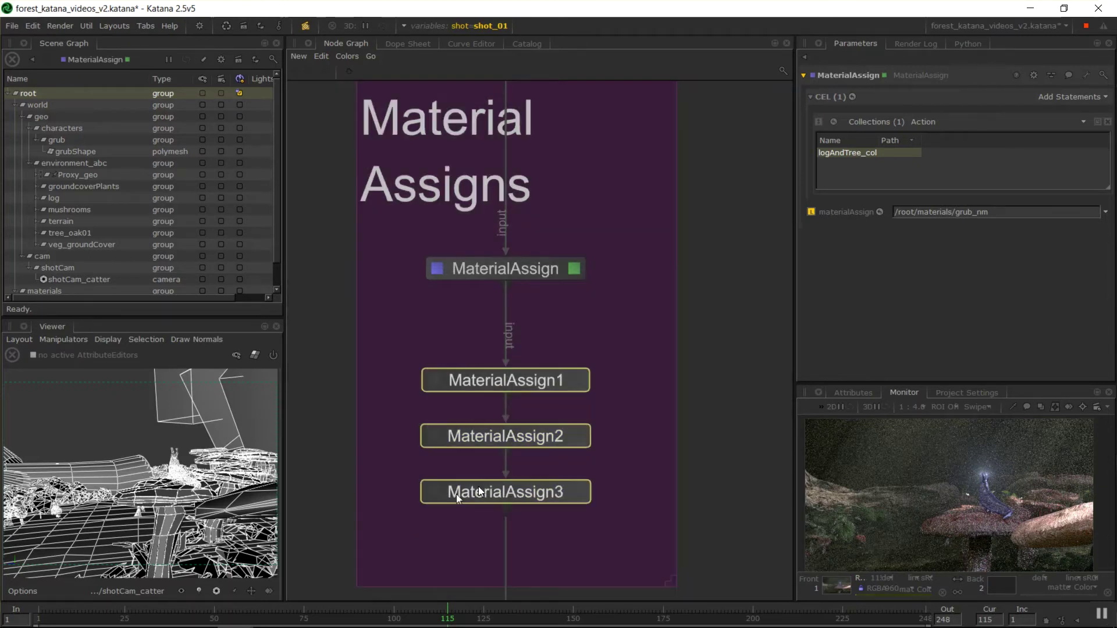
{"action": "left_click_drag", "start_coordinate": [528, 499], "coordinate": [528, 451]}
{"action": "middle_click_drag", "start_coordinate": [621, 363], "coordinate": [572, 360]}
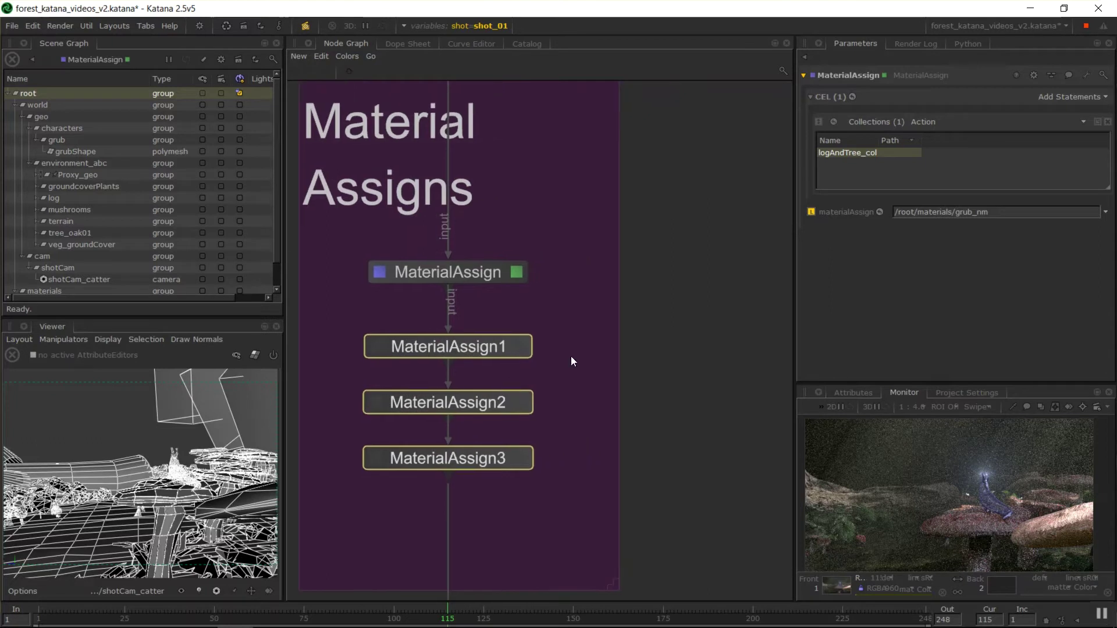
{"action": "left_click", "coordinate": [598, 365]}
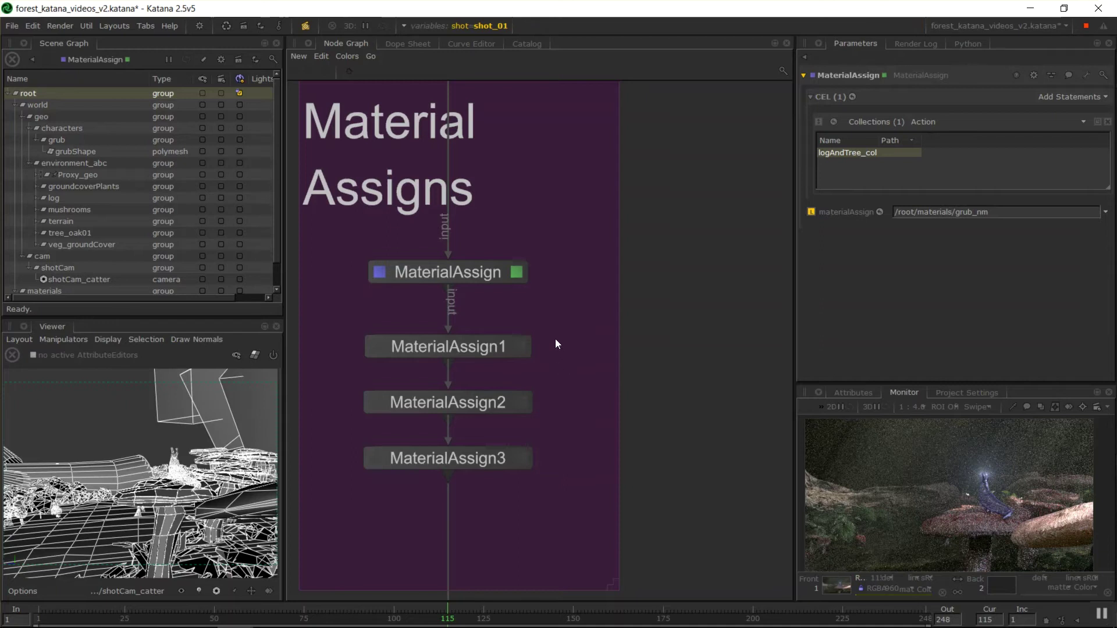
{"action": "key", "text": "ctrl+z"}
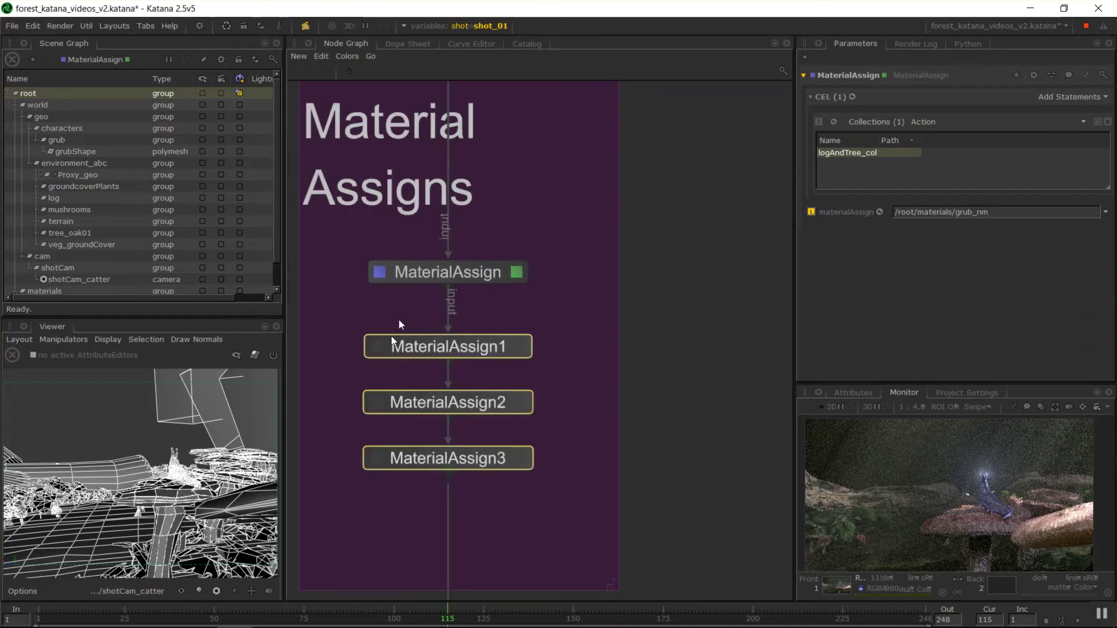
{"action": "left_click", "coordinate": [541, 314]}
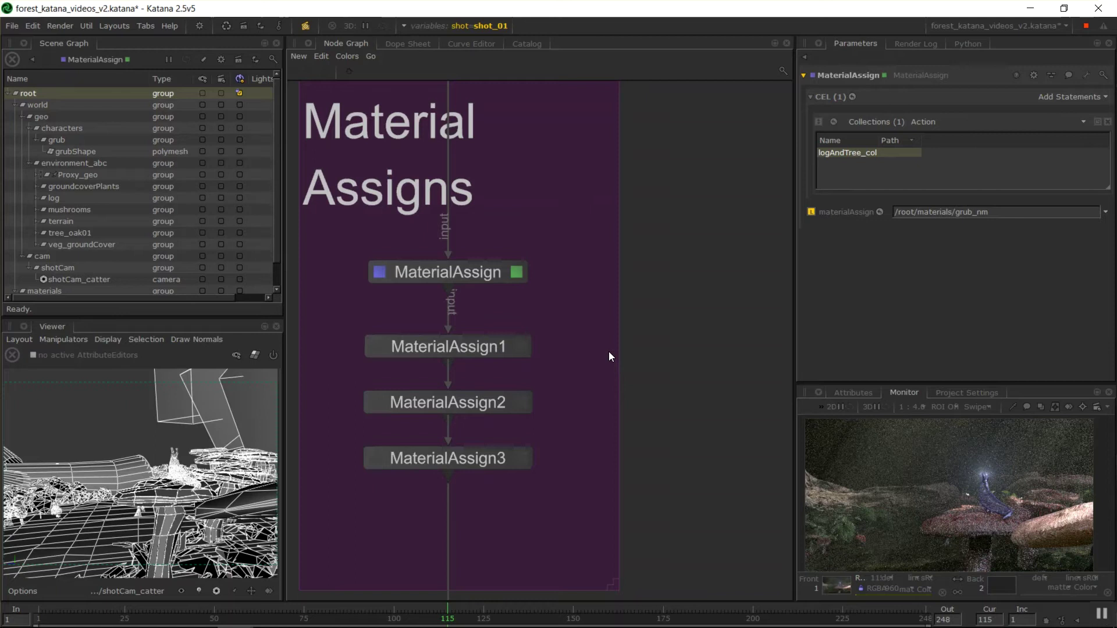
- Create a GroupStack node from the 'gro' search, place it beside MaterialAssign1, and open its parameters
{"action": "key", "text": "Tab"}
{"action": "type", "text": "gro"}
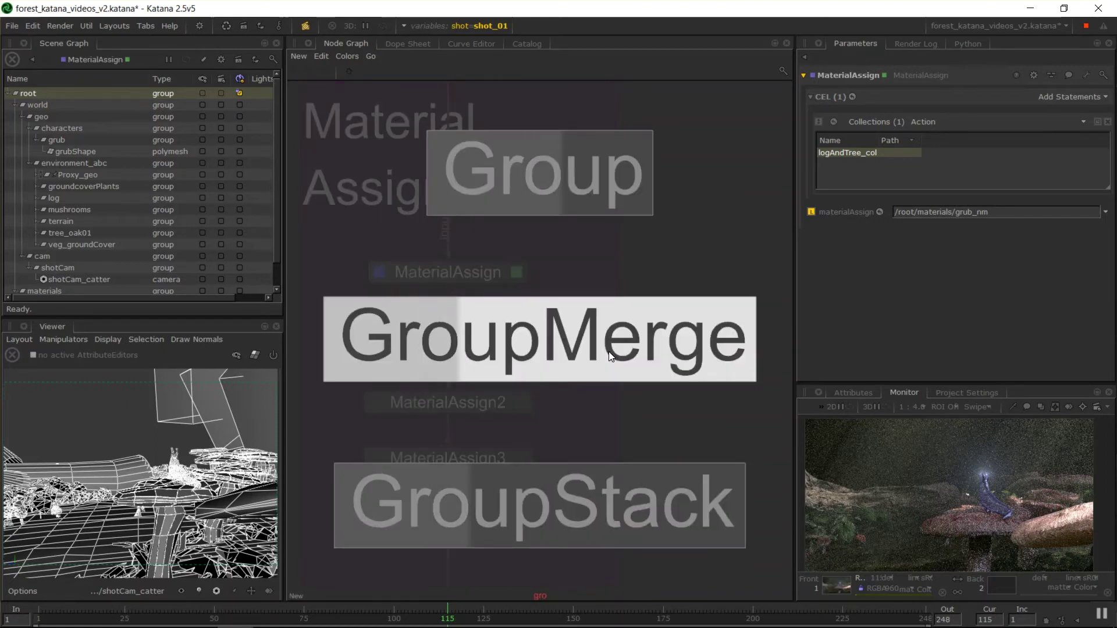
{"action": "key", "text": "Down"}
{"action": "key", "text": "Return"}
{"action": "left_click", "coordinate": [635, 329]}
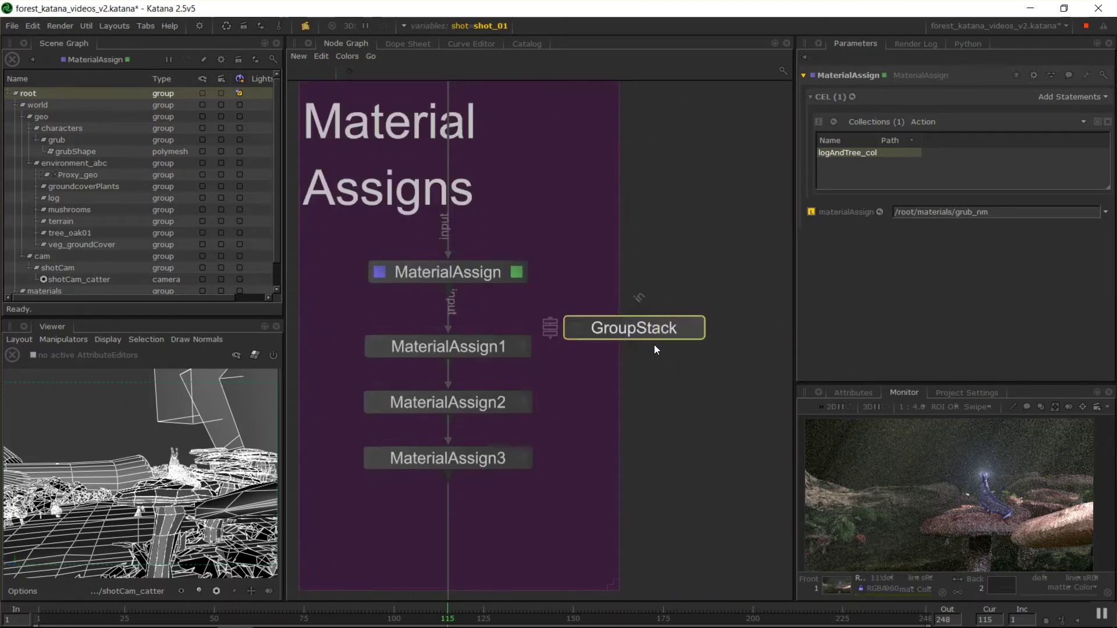
{"action": "left_click_drag", "start_coordinate": [669, 329], "coordinate": [698, 347]}
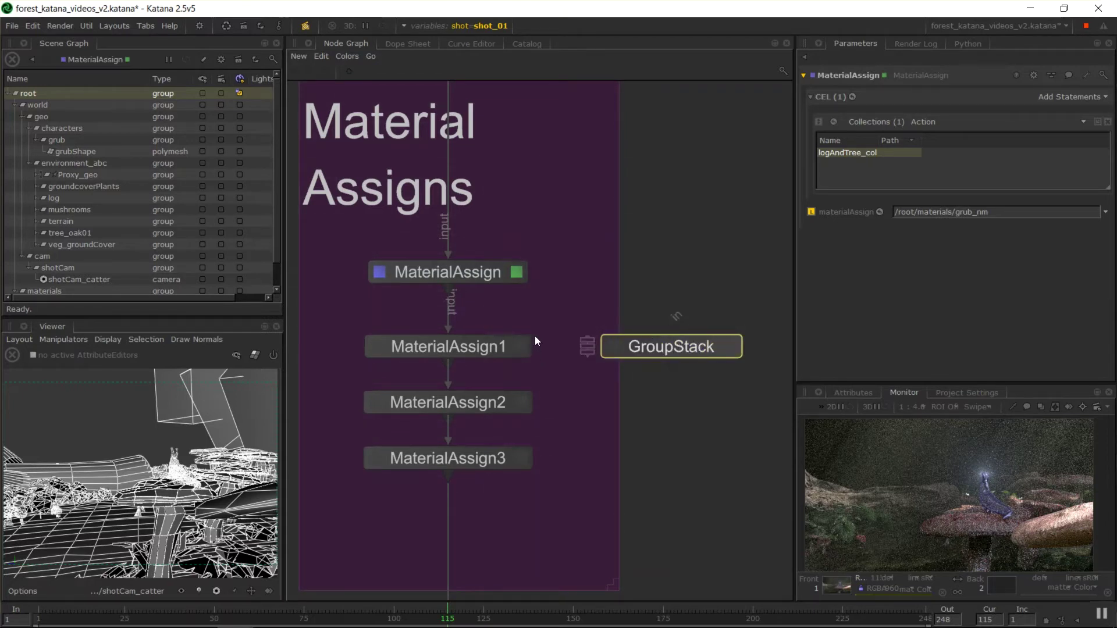
{"action": "double_click", "coordinate": [699, 348]}
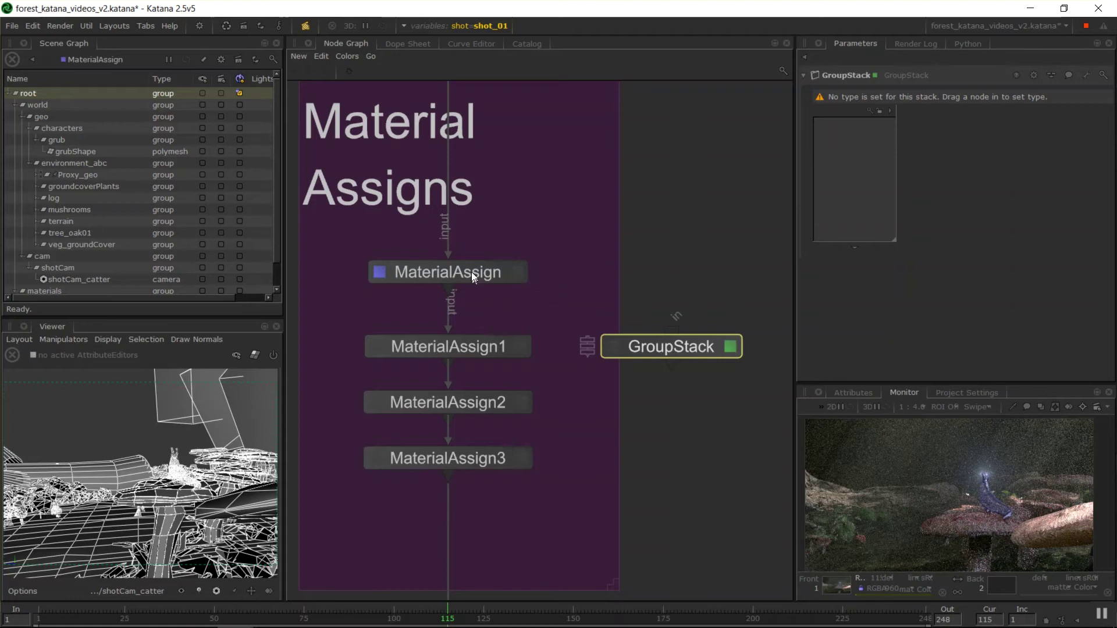
- Drag MaterialAssign through MaterialAssign3 into the GroupStack list, then move the stack onto the backdrop
{"action": "left_click_drag", "start_coordinate": [470, 264], "coordinate": [860, 164]}
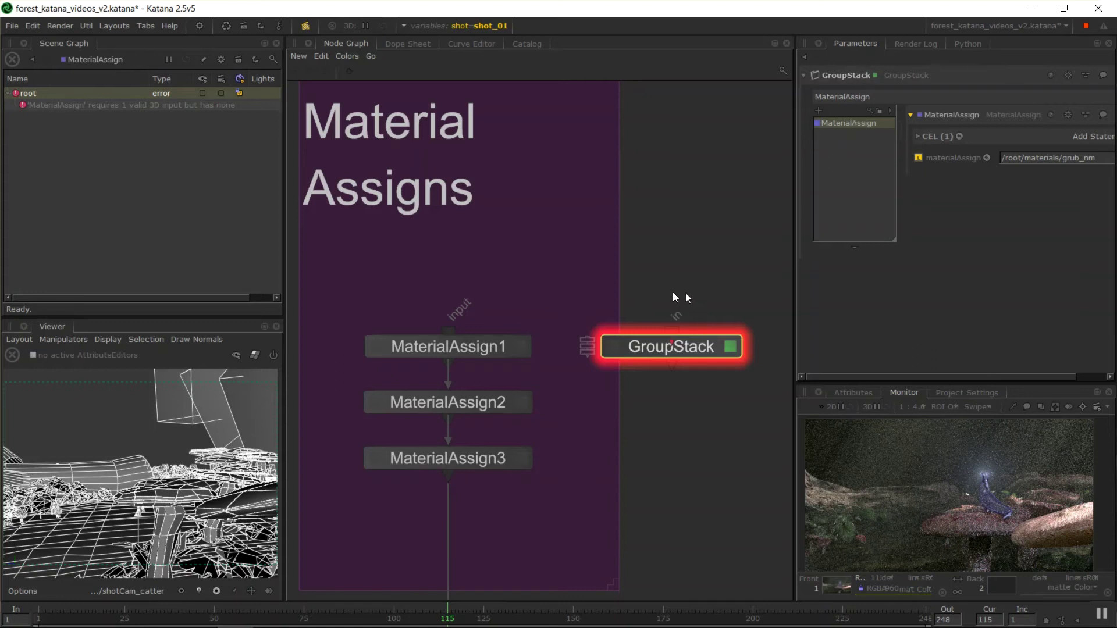
{"action": "left_click_drag", "start_coordinate": [481, 349], "coordinate": [839, 174]}
{"action": "left_click_drag", "start_coordinate": [491, 411], "coordinate": [873, 175]}
{"action": "left_click_drag", "start_coordinate": [481, 460], "coordinate": [840, 189]}
{"action": "left_click_drag", "start_coordinate": [727, 357], "coordinate": [466, 357]}
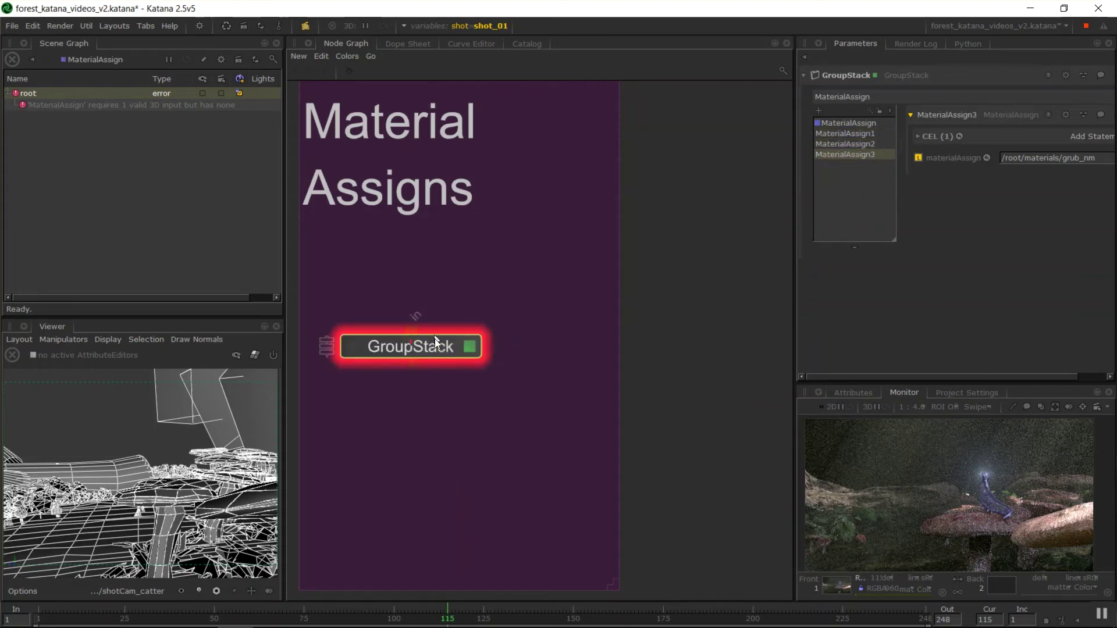
{"action": "middle_click_drag", "start_coordinate": [448, 189], "coordinate": [539, 273]}
{"action": "scroll", "coordinate": [578, 307], "scroll_direction": "down", "scroll_amount": 5}
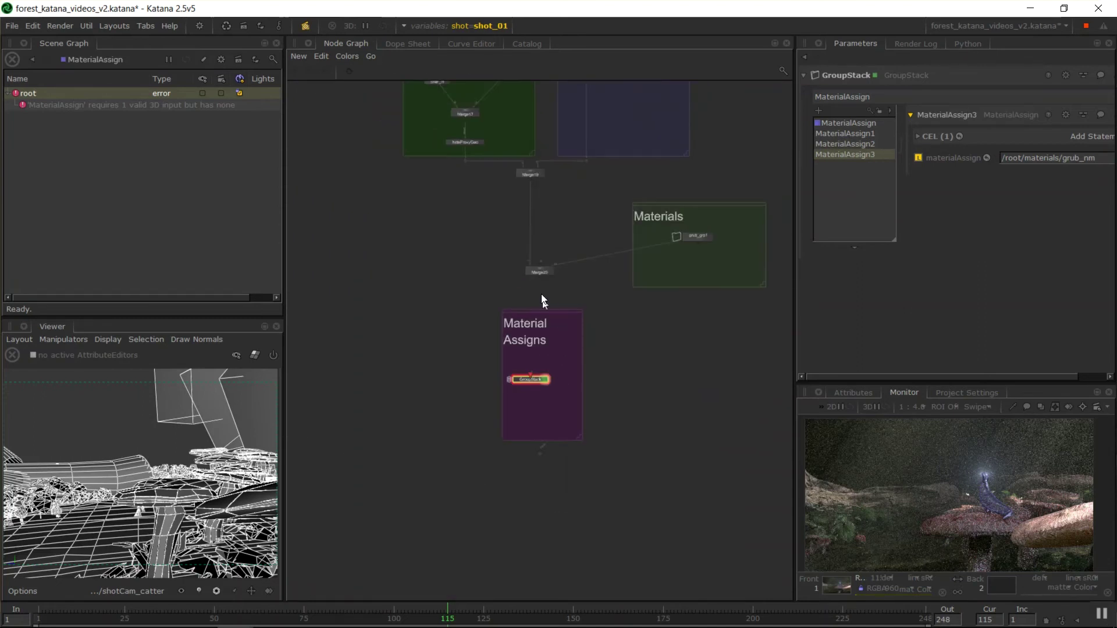
- Connect Merge20's output to the GroupStack input and the GroupStack output to the downstream node
{"action": "scroll", "coordinate": [541, 269], "scroll_direction": "up", "scroll_amount": 5}
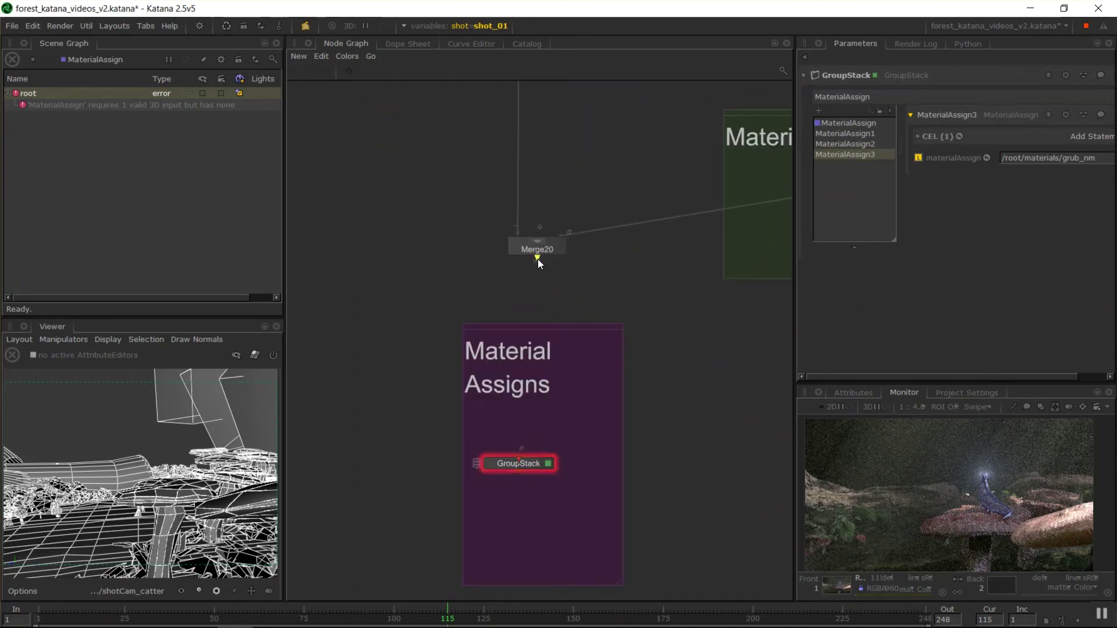
{"action": "left_click_drag", "start_coordinate": [537, 258], "coordinate": [519, 457]}
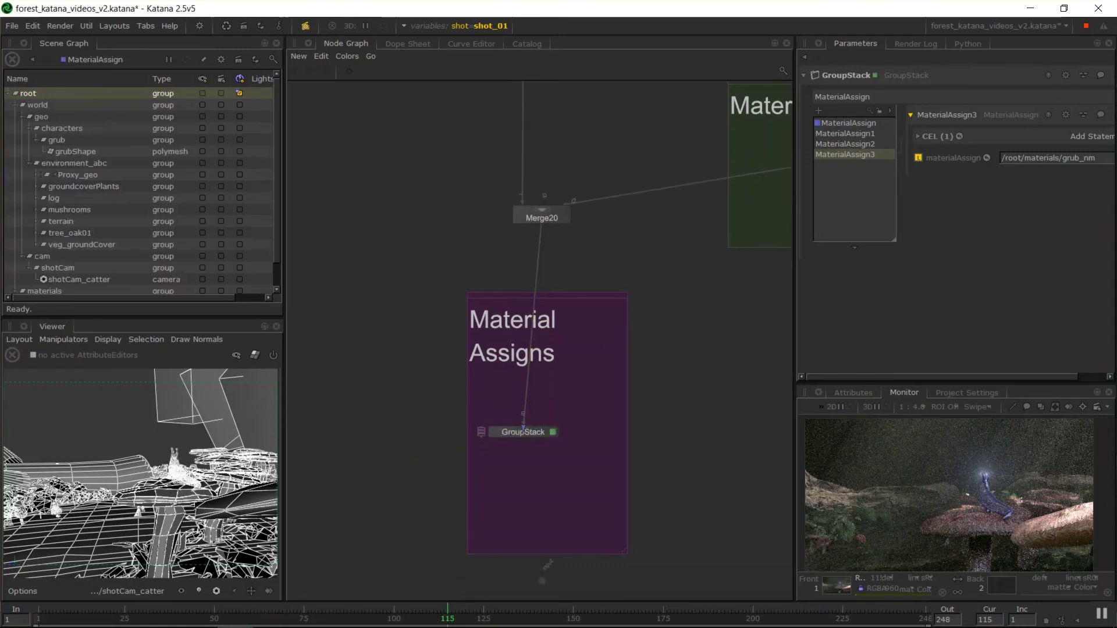
{"action": "scroll", "coordinate": [518, 349], "scroll_direction": "up", "scroll_amount": 5}
{"action": "left_click_drag", "start_coordinate": [515, 299], "coordinate": [547, 572]}
{"action": "left_click_drag", "start_coordinate": [508, 290], "coordinate": [548, 568]}
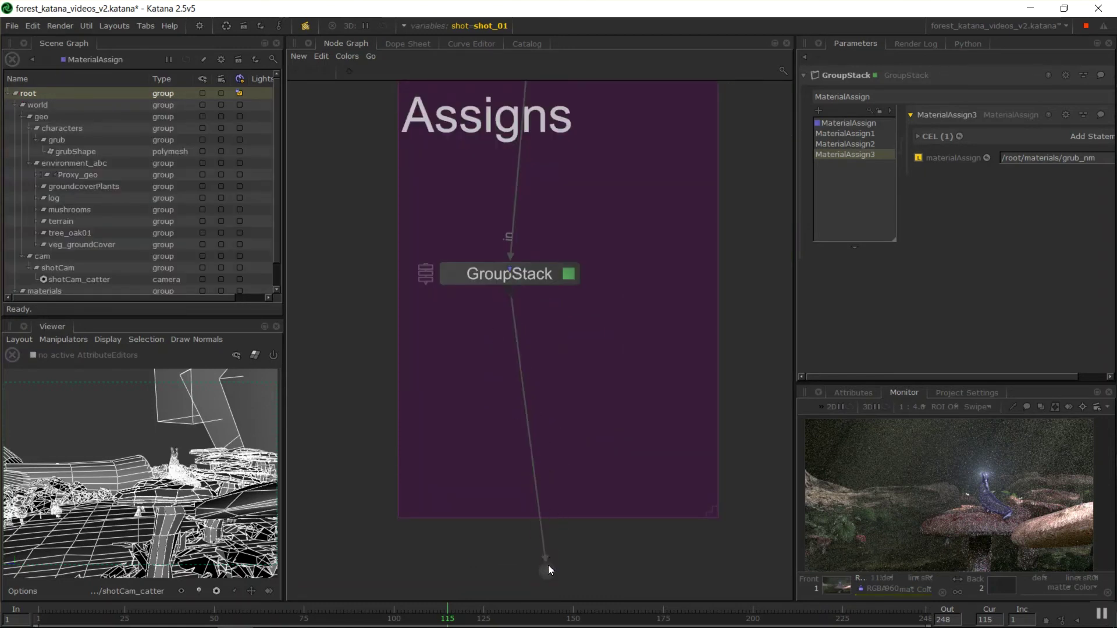
{"action": "left_click_drag", "start_coordinate": [533, 277], "coordinate": [561, 277]}
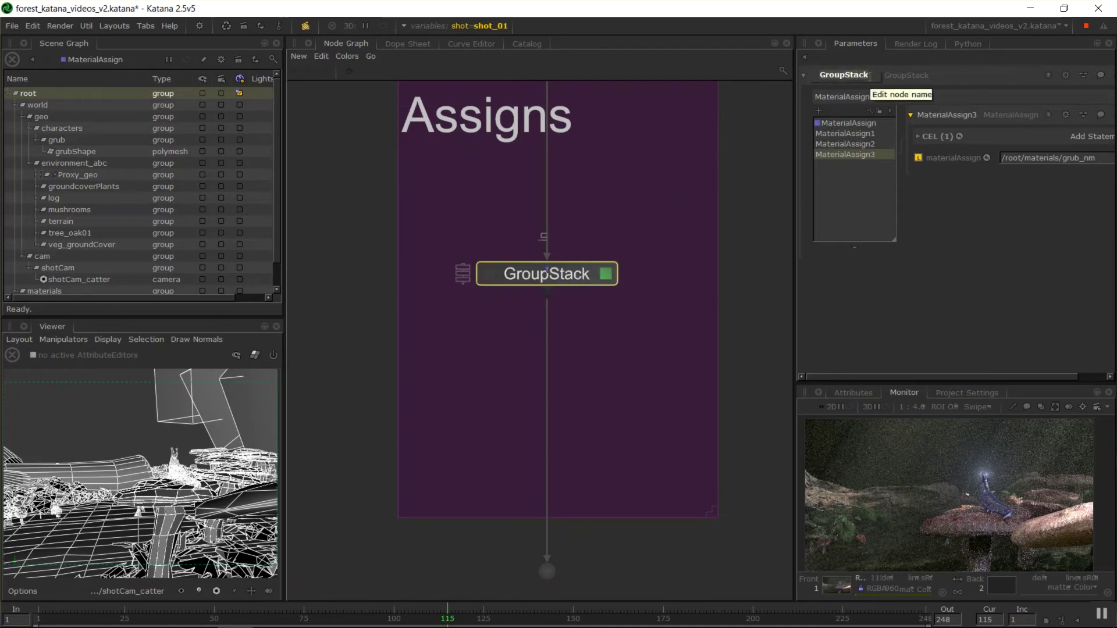
{"action": "double_click", "coordinate": [870, 75]}
- Rename the new GroupStack to forest_ma1
{"action": "type", "text": "forest_ma1"}
{"action": "key", "text": "Return"}
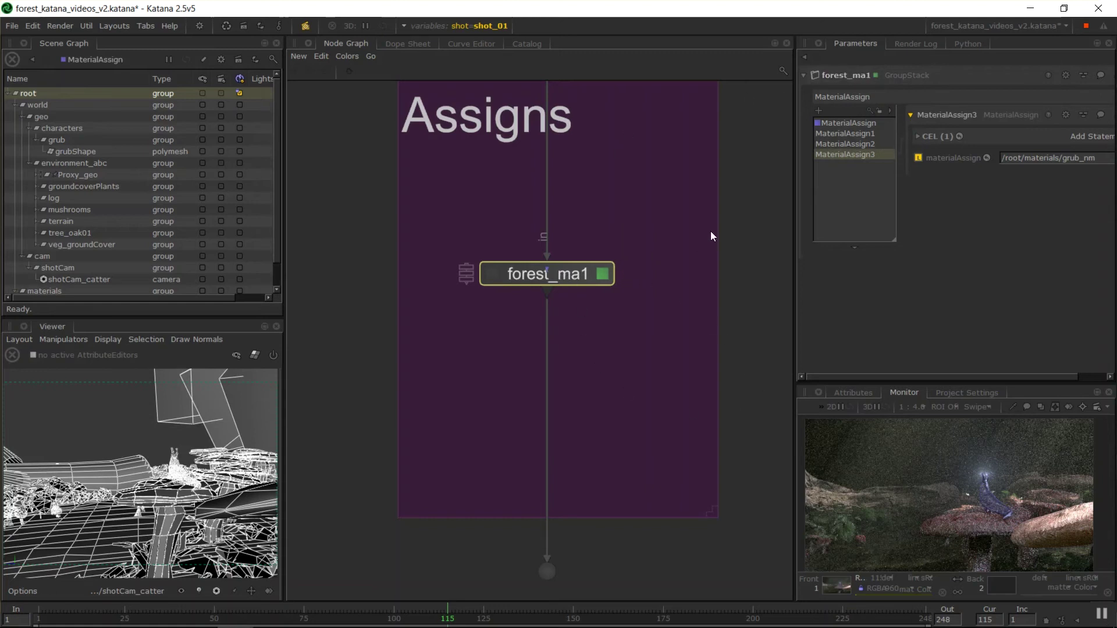
{"action": "scroll", "coordinate": [710, 231], "scroll_direction": "down", "scroll_amount": 5}
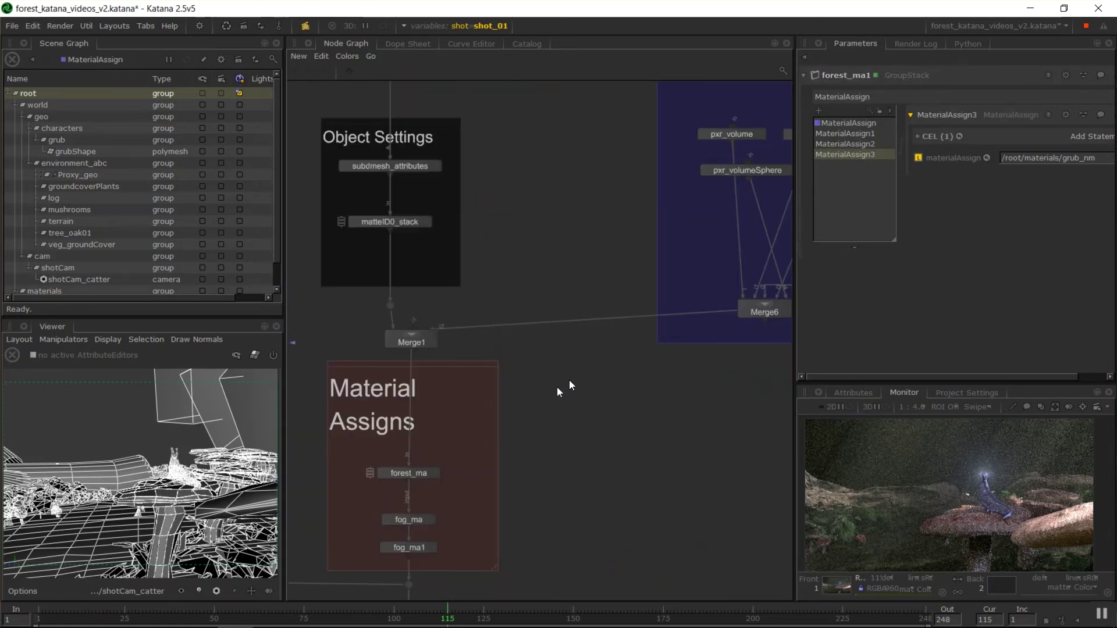
{"action": "scroll", "coordinate": [564, 386], "scroll_direction": "up", "scroll_amount": 5}
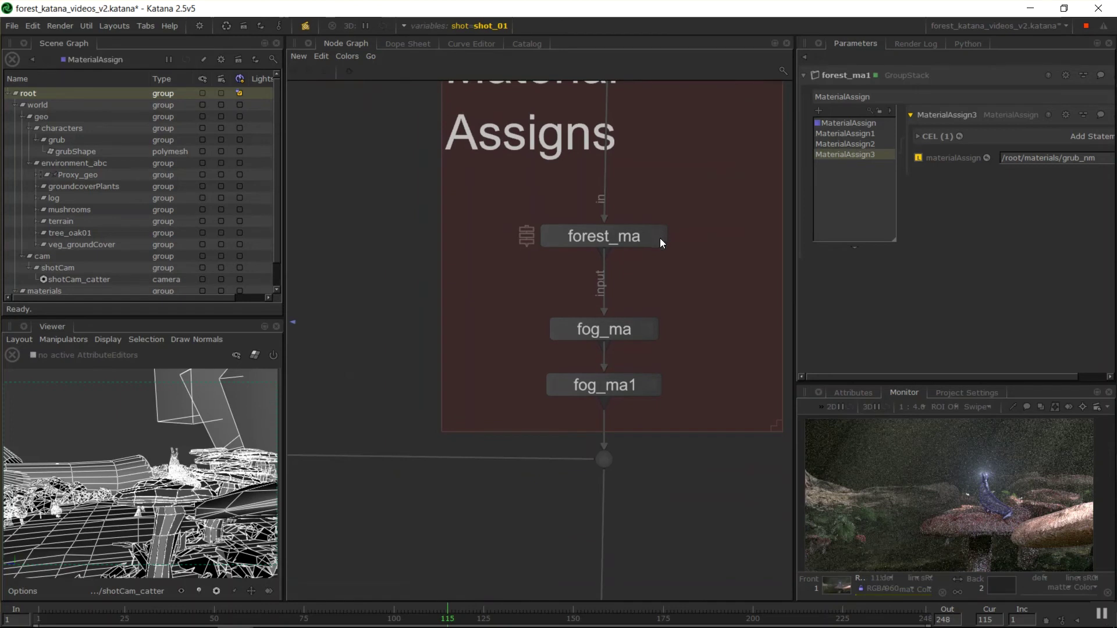
- Inspect forest_ma's log_MA, groundLeaf_MA and ground_MA assigns, then move fog_ma closer to fog_ma1
{"action": "left_click", "coordinate": [659, 238]}
{"action": "left_click", "coordinate": [840, 134]}
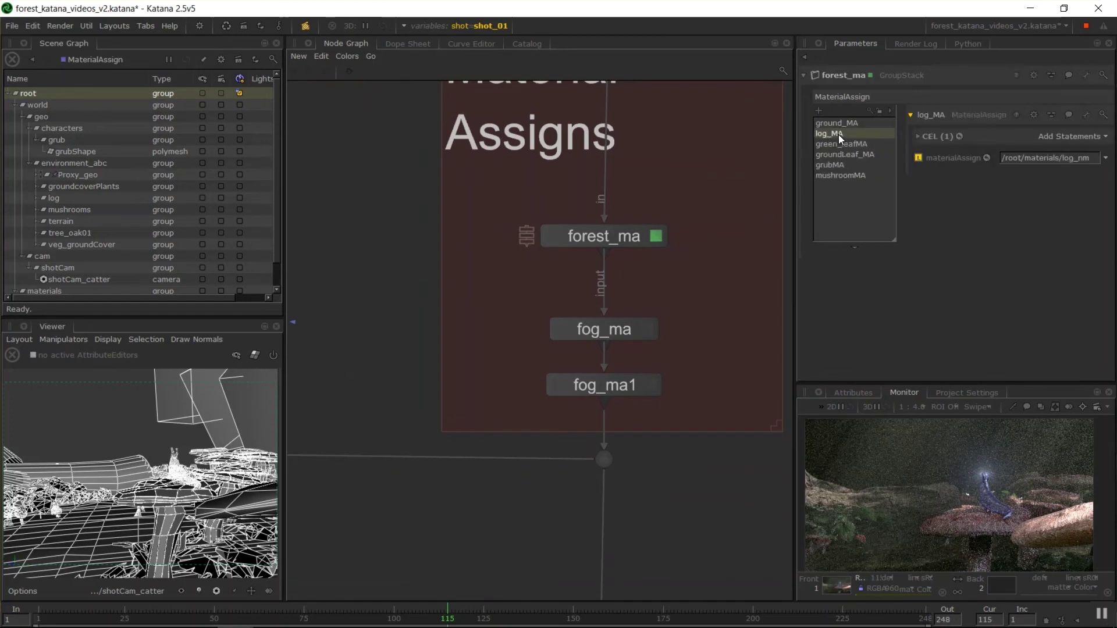
{"action": "left_click", "coordinate": [852, 156]}
{"action": "left_click", "coordinate": [938, 140]}
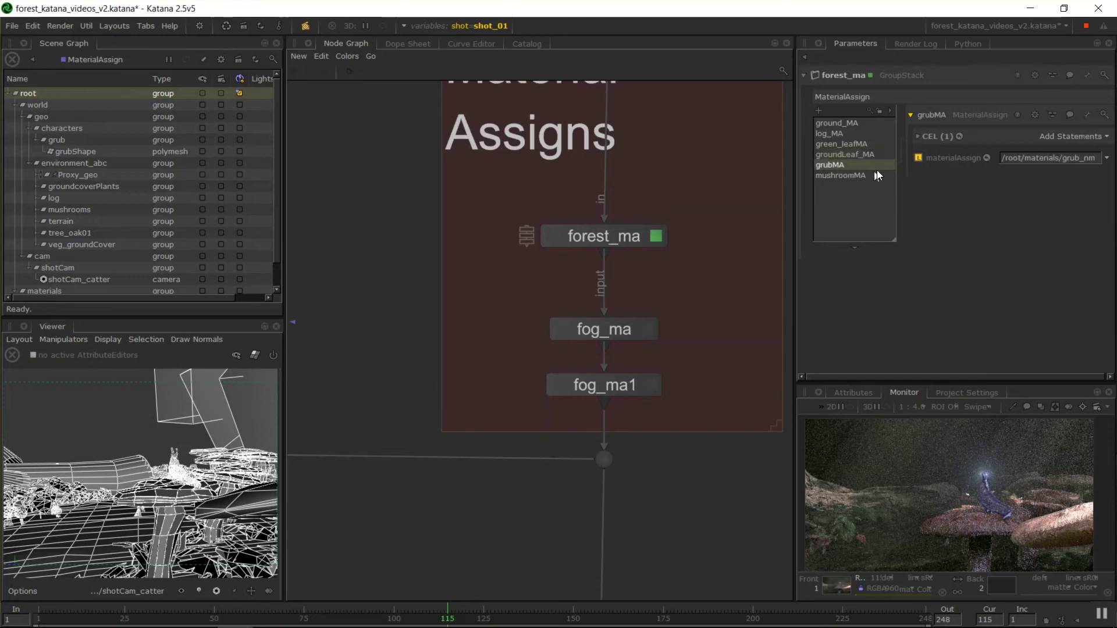
{"action": "left_click", "coordinate": [856, 174]}
{"action": "left_click", "coordinate": [840, 133]}
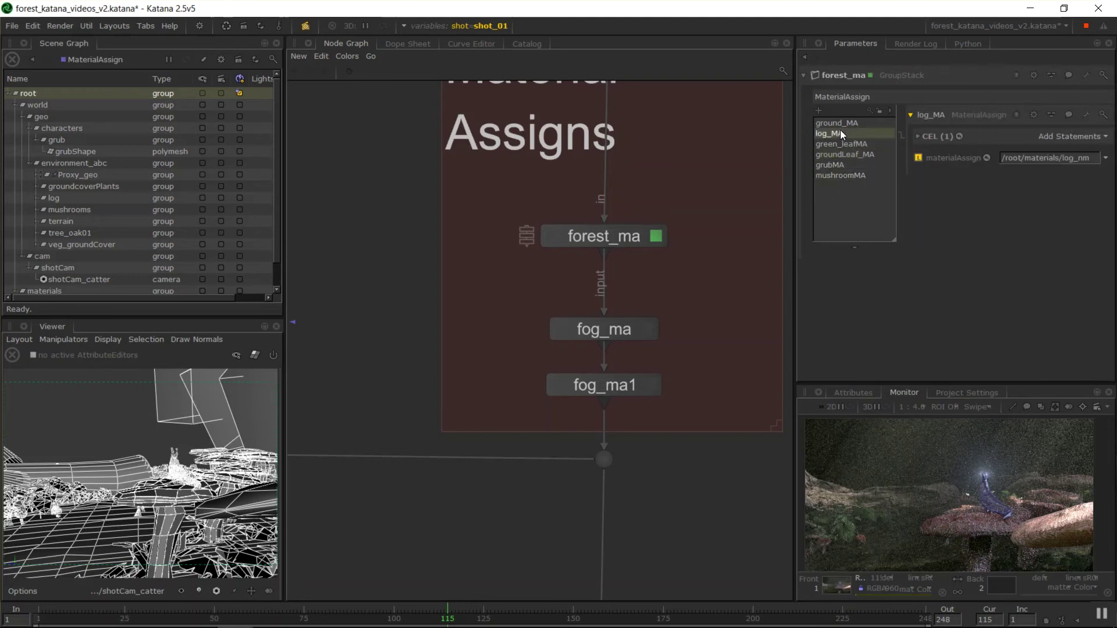
{"action": "left_click", "coordinate": [837, 122]}
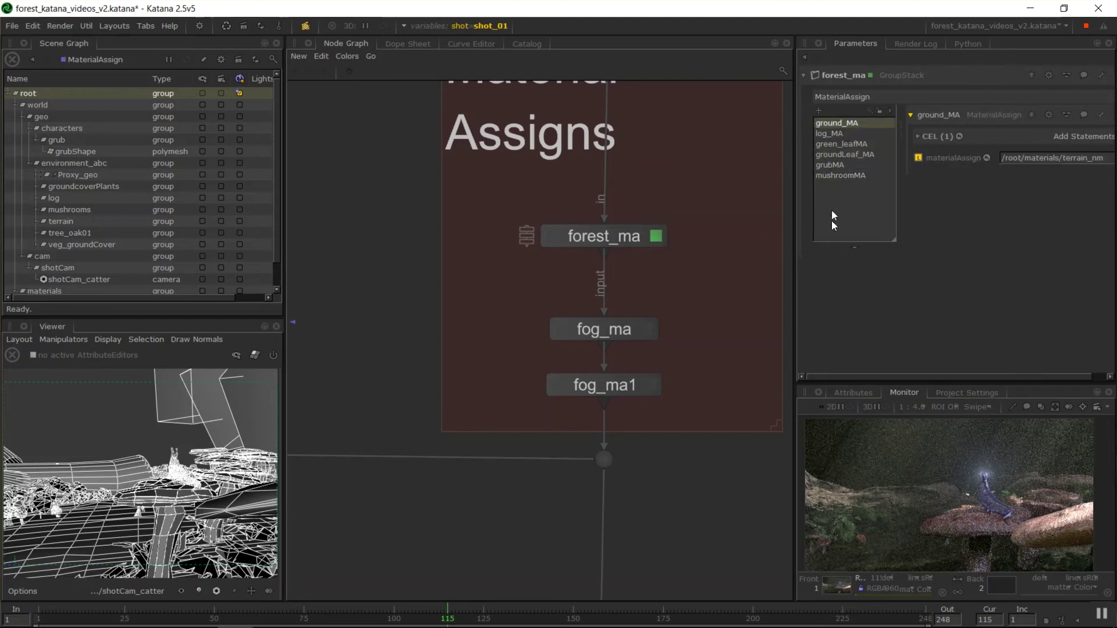
{"action": "middle_click_drag", "start_coordinate": [746, 360], "coordinate": [645, 311]}
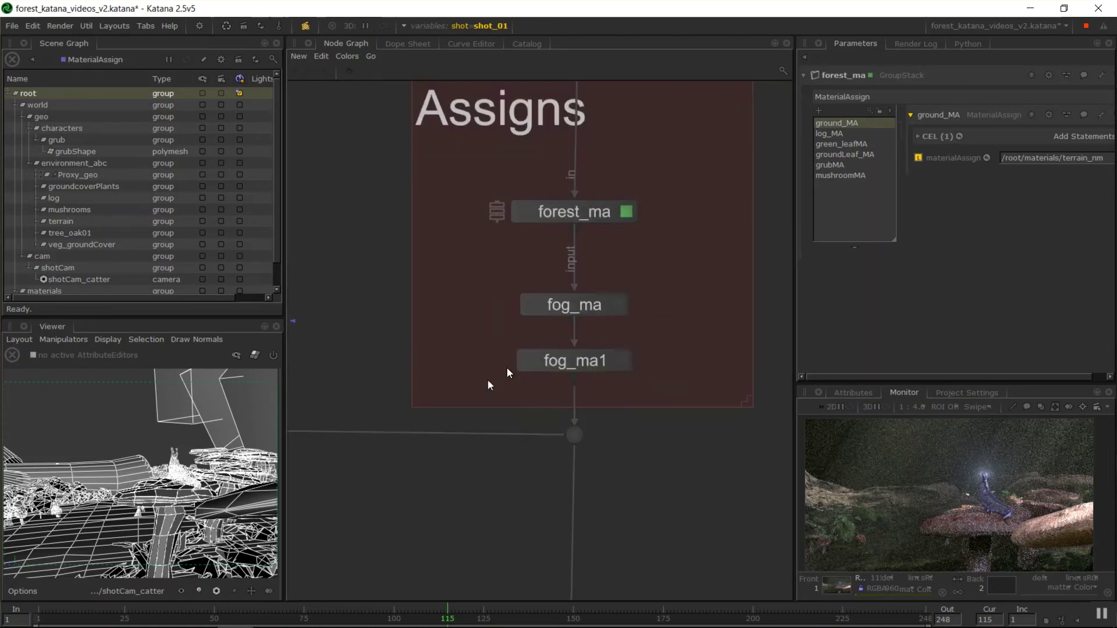
{"action": "left_click_drag", "start_coordinate": [617, 296], "coordinate": [596, 323]}
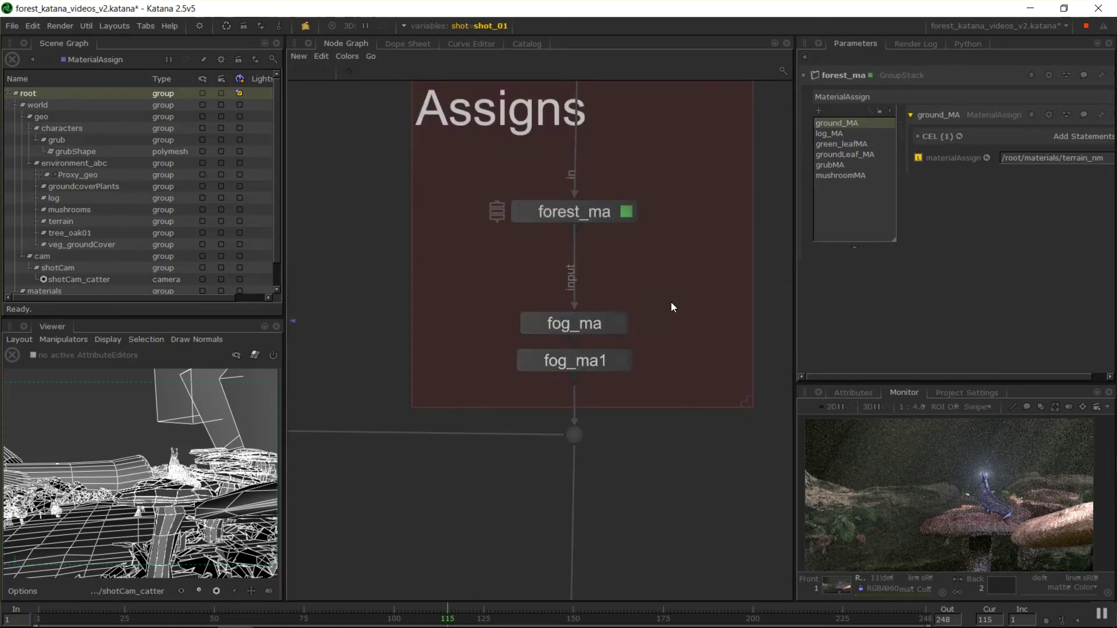
- Frame the Node Graph view on the forest_ma1 GroupStack
{"action": "key", "text": "a"}
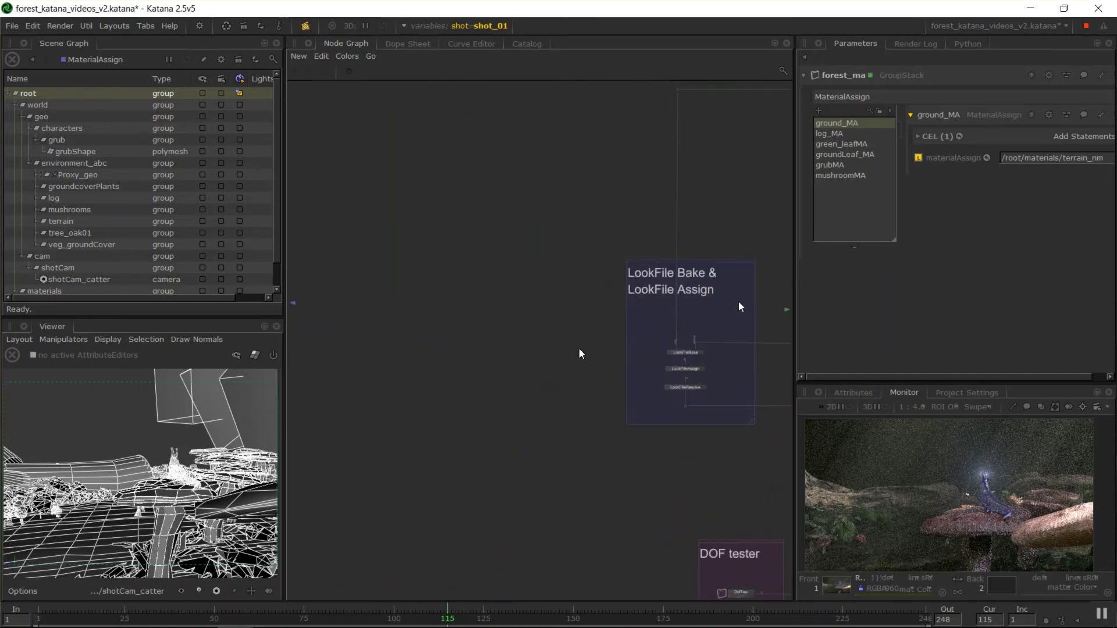
{"action": "key", "text": "a"}
{"action": "key", "text": "f"}
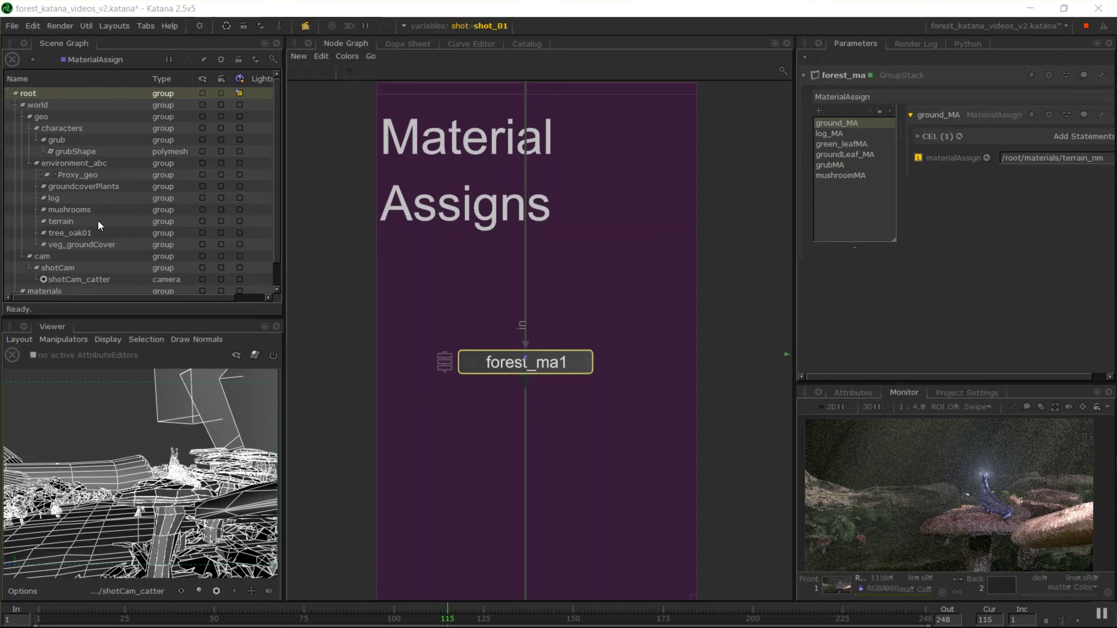
- Reveal log_MA's CEL path /root/world/geo/enchanted_abc/log, then probe render pixel values over the mushrooms
{"action": "left_click", "coordinate": [1080, 138]}
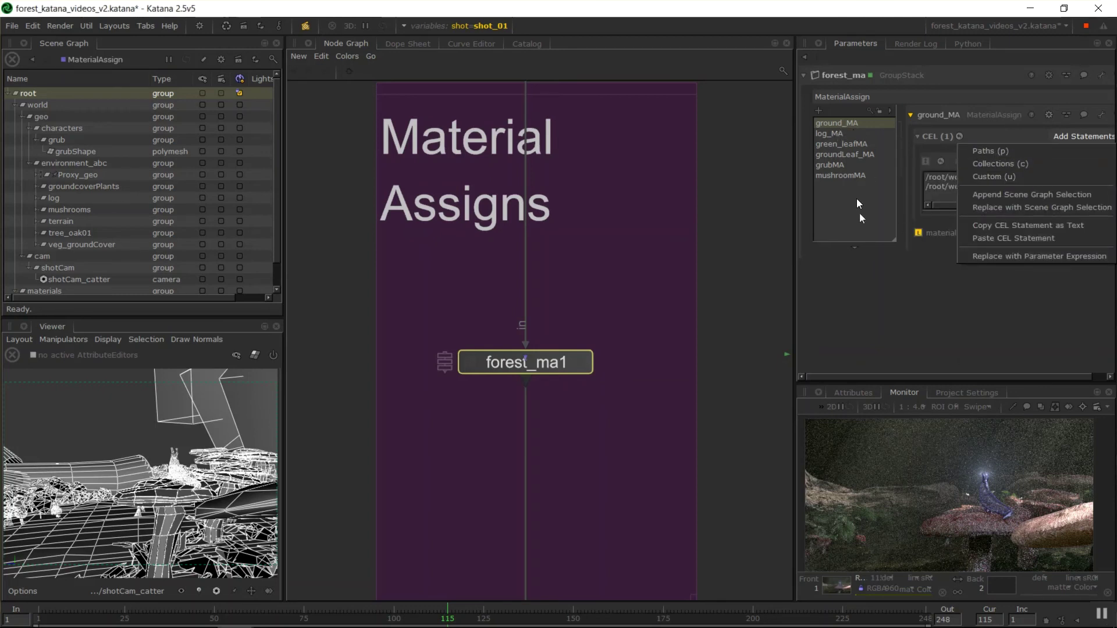
{"action": "left_click", "coordinate": [850, 126]}
{"action": "left_click", "coordinate": [848, 134]}
{"action": "left_click", "coordinate": [851, 153]}
{"action": "left_click", "coordinate": [848, 132]}
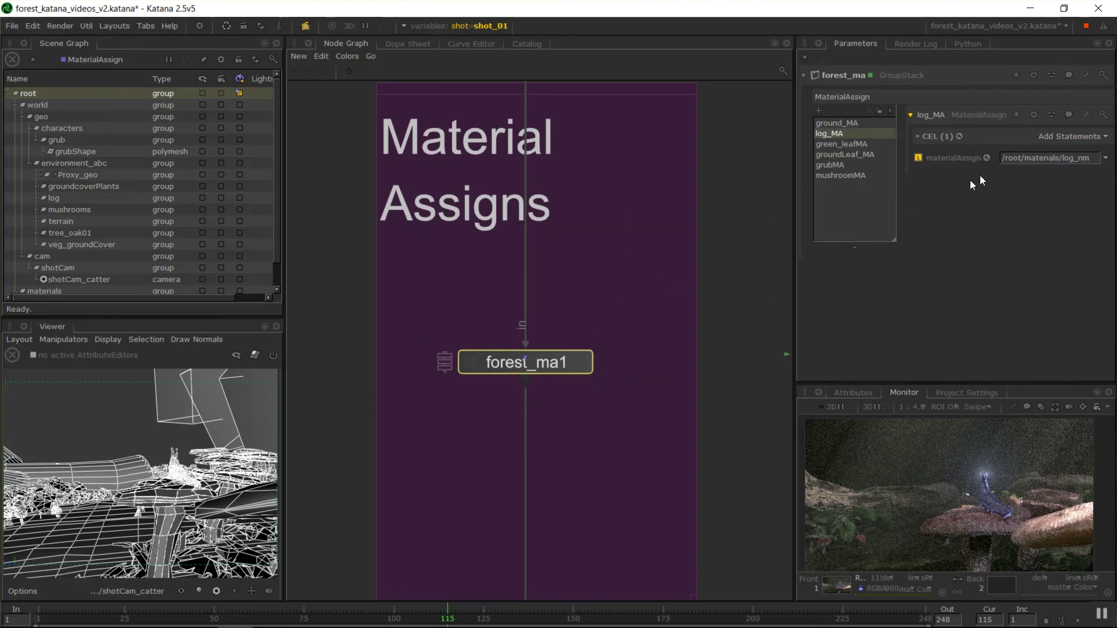
{"action": "left_click", "coordinate": [929, 135]}
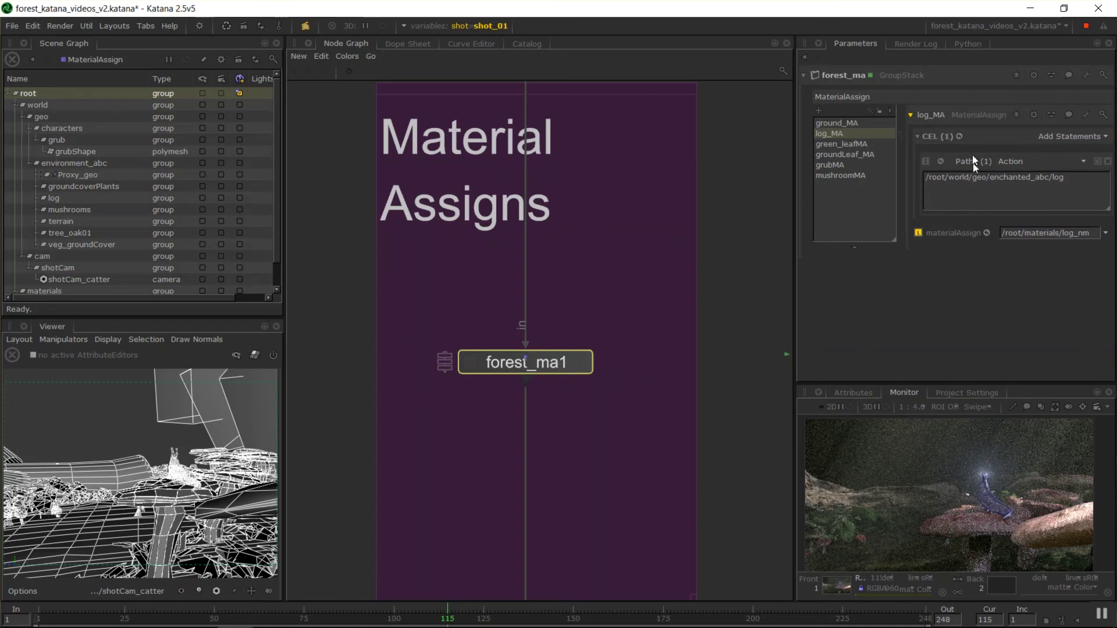
{"action": "left_click_drag", "start_coordinate": [971, 460], "coordinate": [1059, 521]}
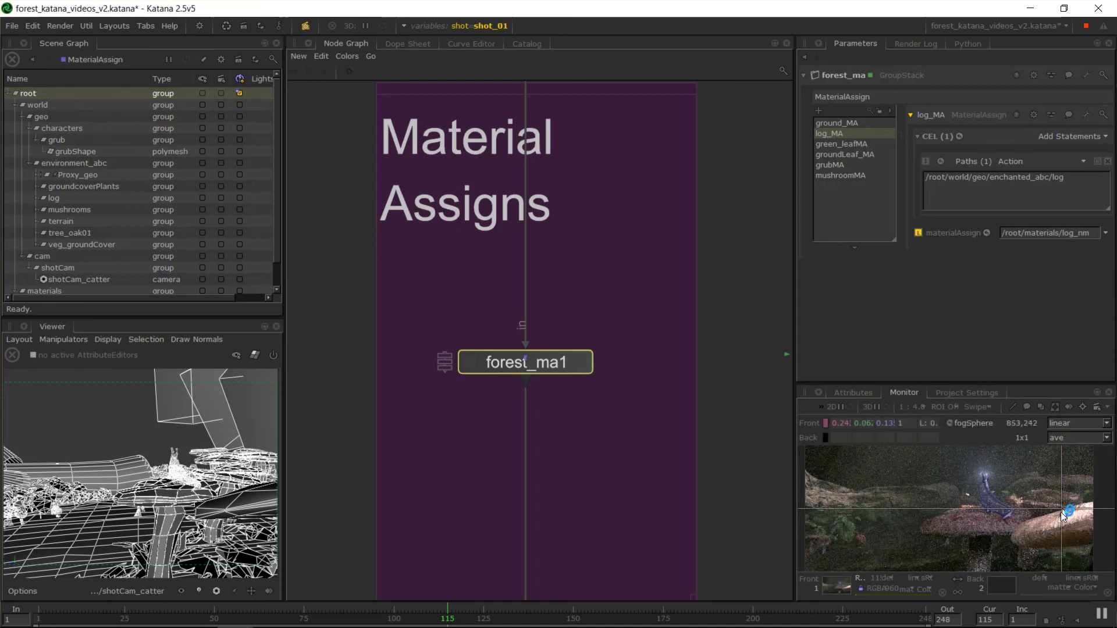
{"action": "mouse_move", "coordinate": [1061, 512]}
{"action": "left_mouse_down"}
{"action": "mouse_move", "coordinate": [1060, 539]}
{"action": "mouse_move", "coordinate": [1056, 510]}
{"action": "mouse_move", "coordinate": [1052, 529]}
{"action": "mouse_move", "coordinate": [1038, 520]}
{"action": "left_mouse_up"}
- Turn on the Monitor's pixel probe and sample a mushroom cap to read its Sctr_mushroom location and RGBA
{"action": "left_click", "coordinate": [1013, 407]}
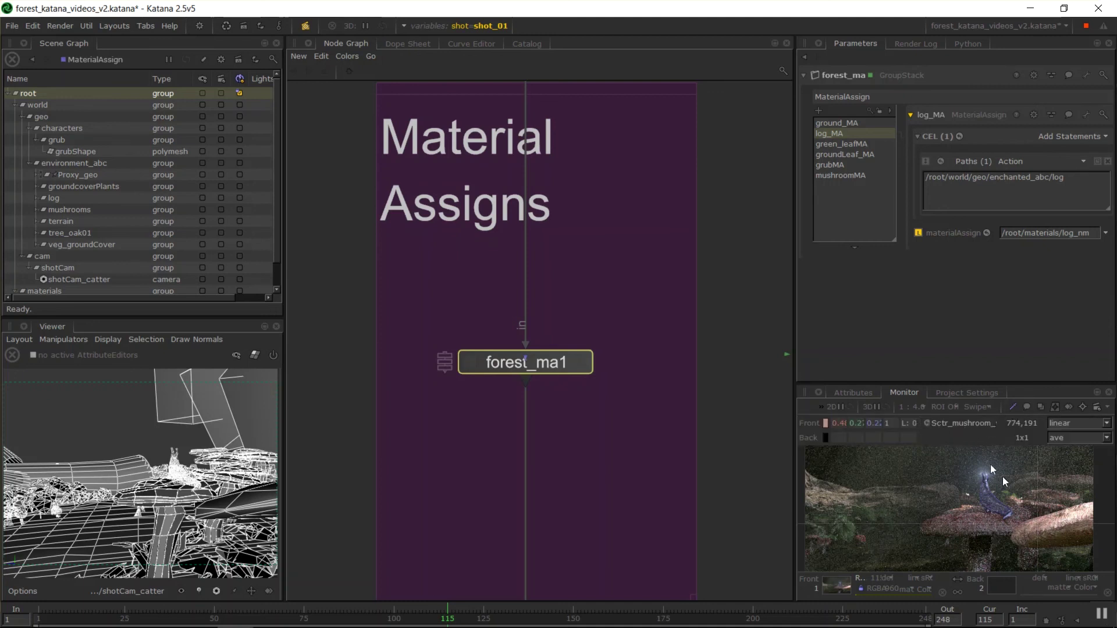
{"action": "left_click", "coordinate": [1053, 529]}
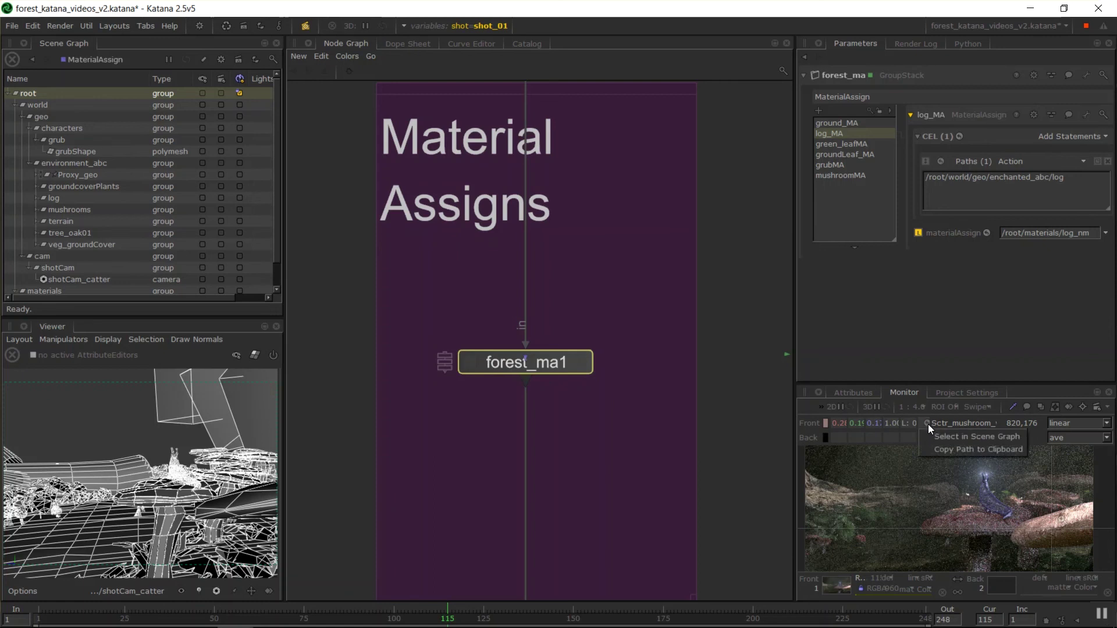